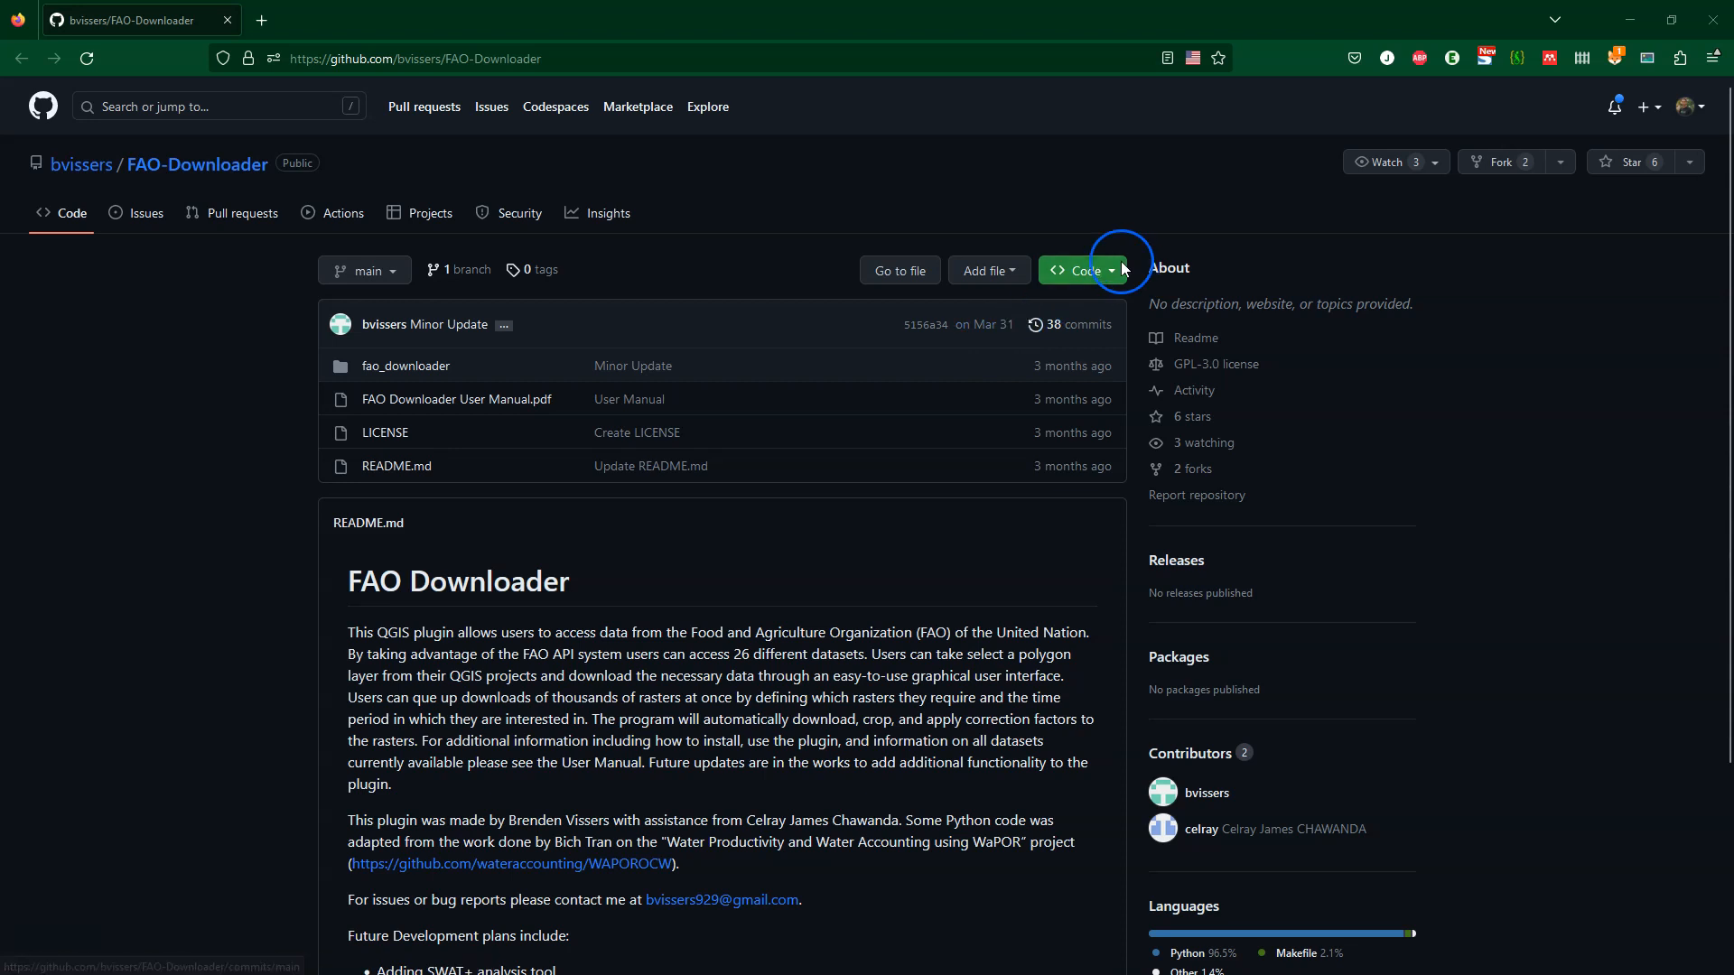
Download the FAO-Downloader repository as FAO-Downloader-main.zip into the FAO_Downloader_plugin folder.
click(1109, 273)
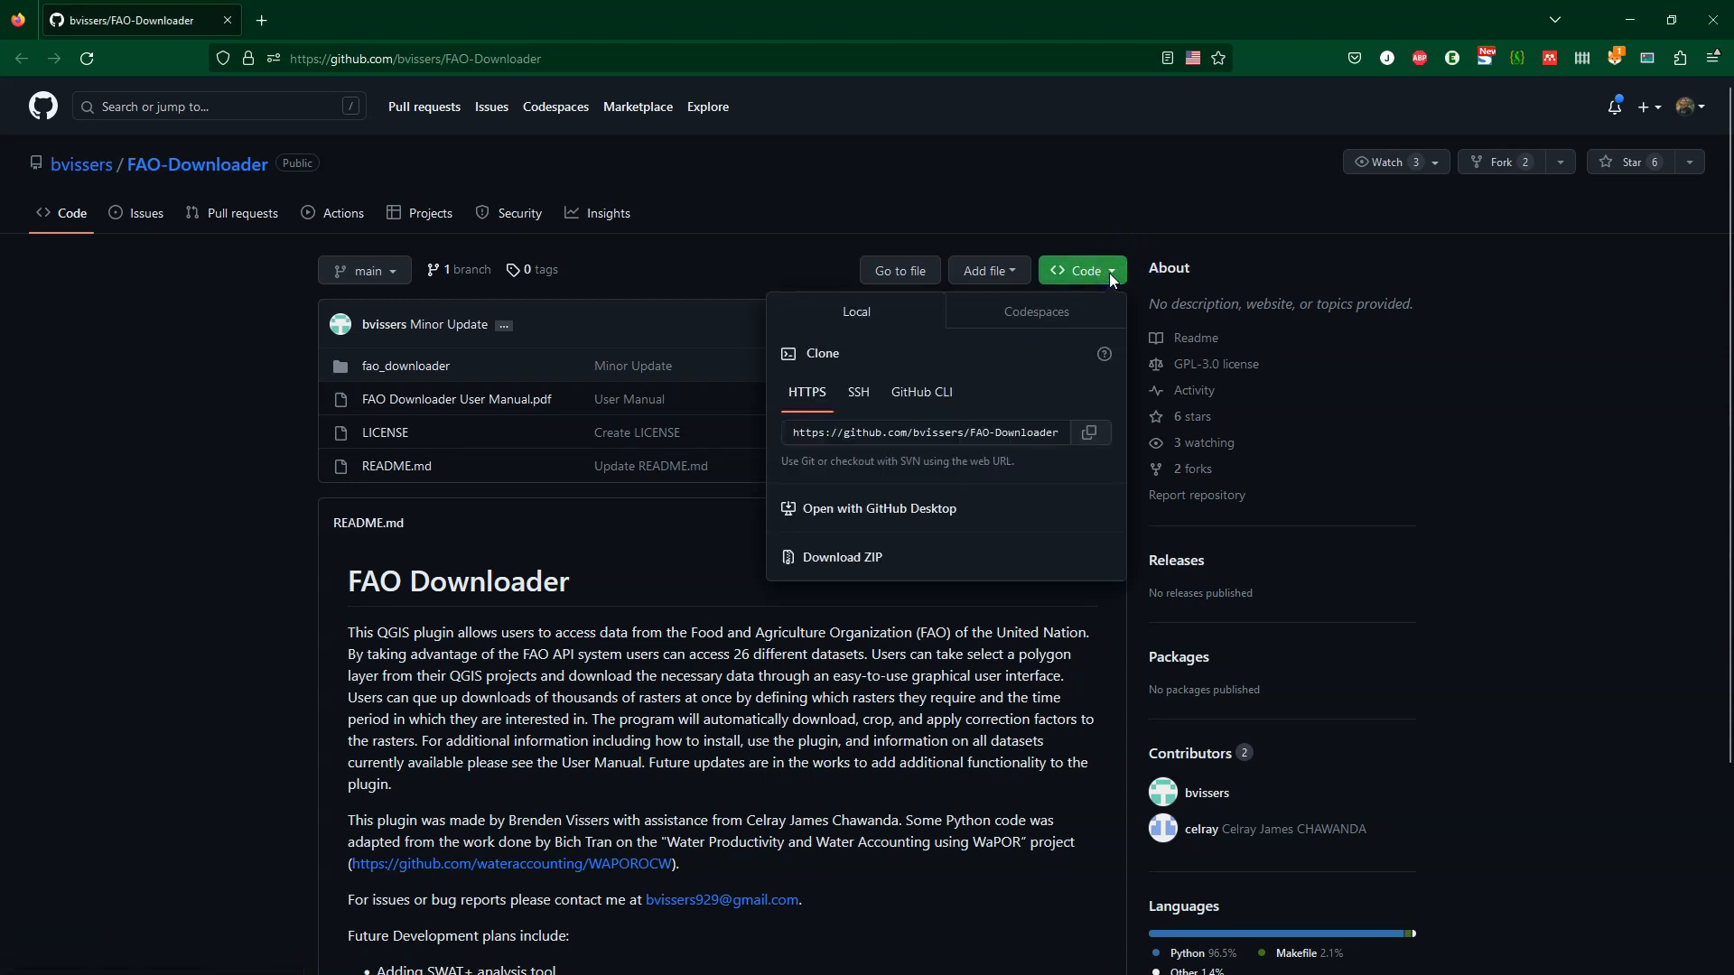
click(832, 558)
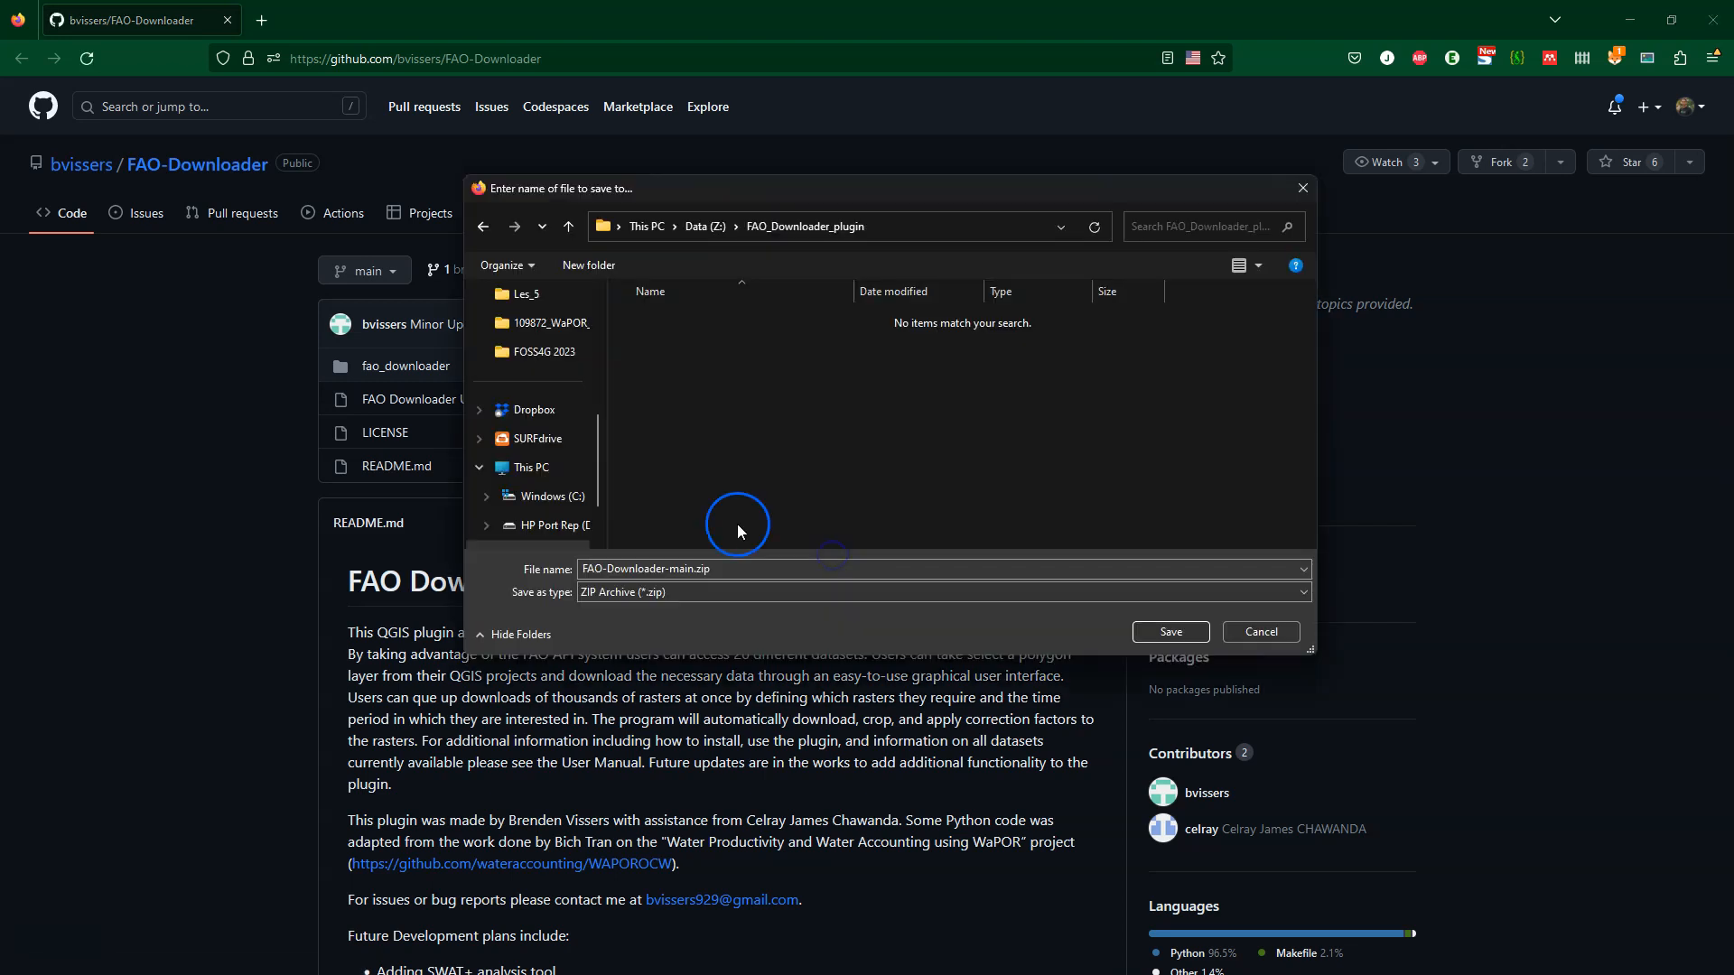
click(1171, 632)
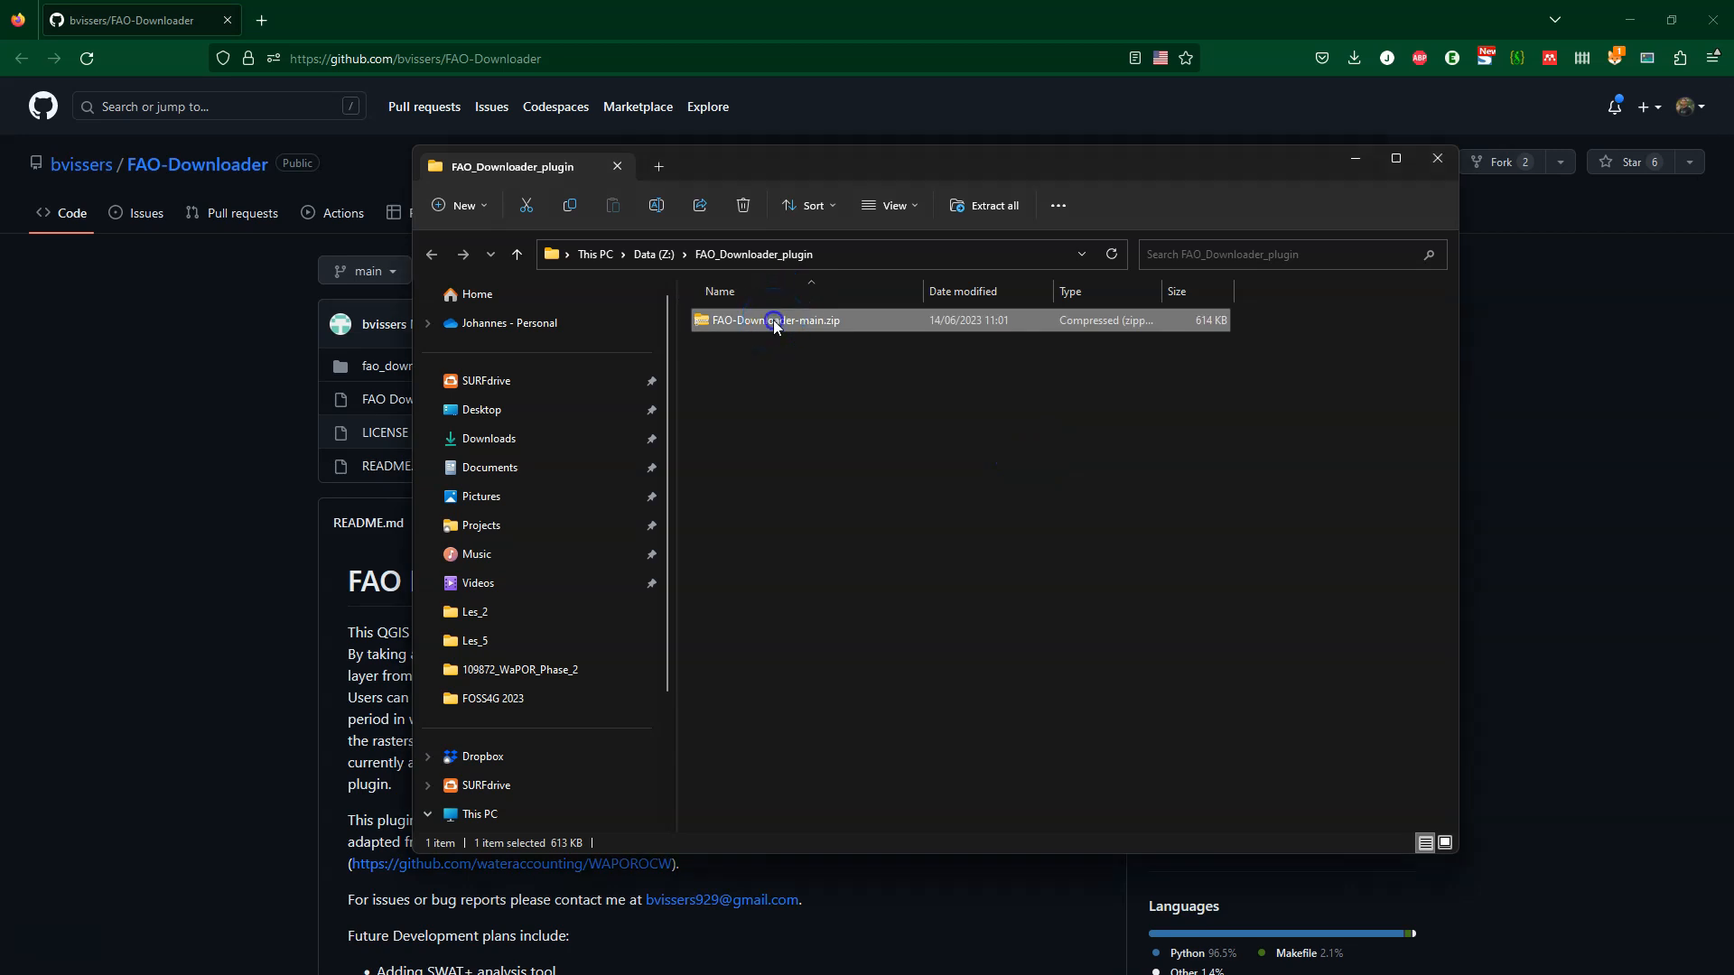
Copy the fao_downloader folder from inside FAO-Downloader-main.zip into the FAO_Downloader_plugin folder.
double_click(772, 320)
click(807, 327)
double_click(806, 323)
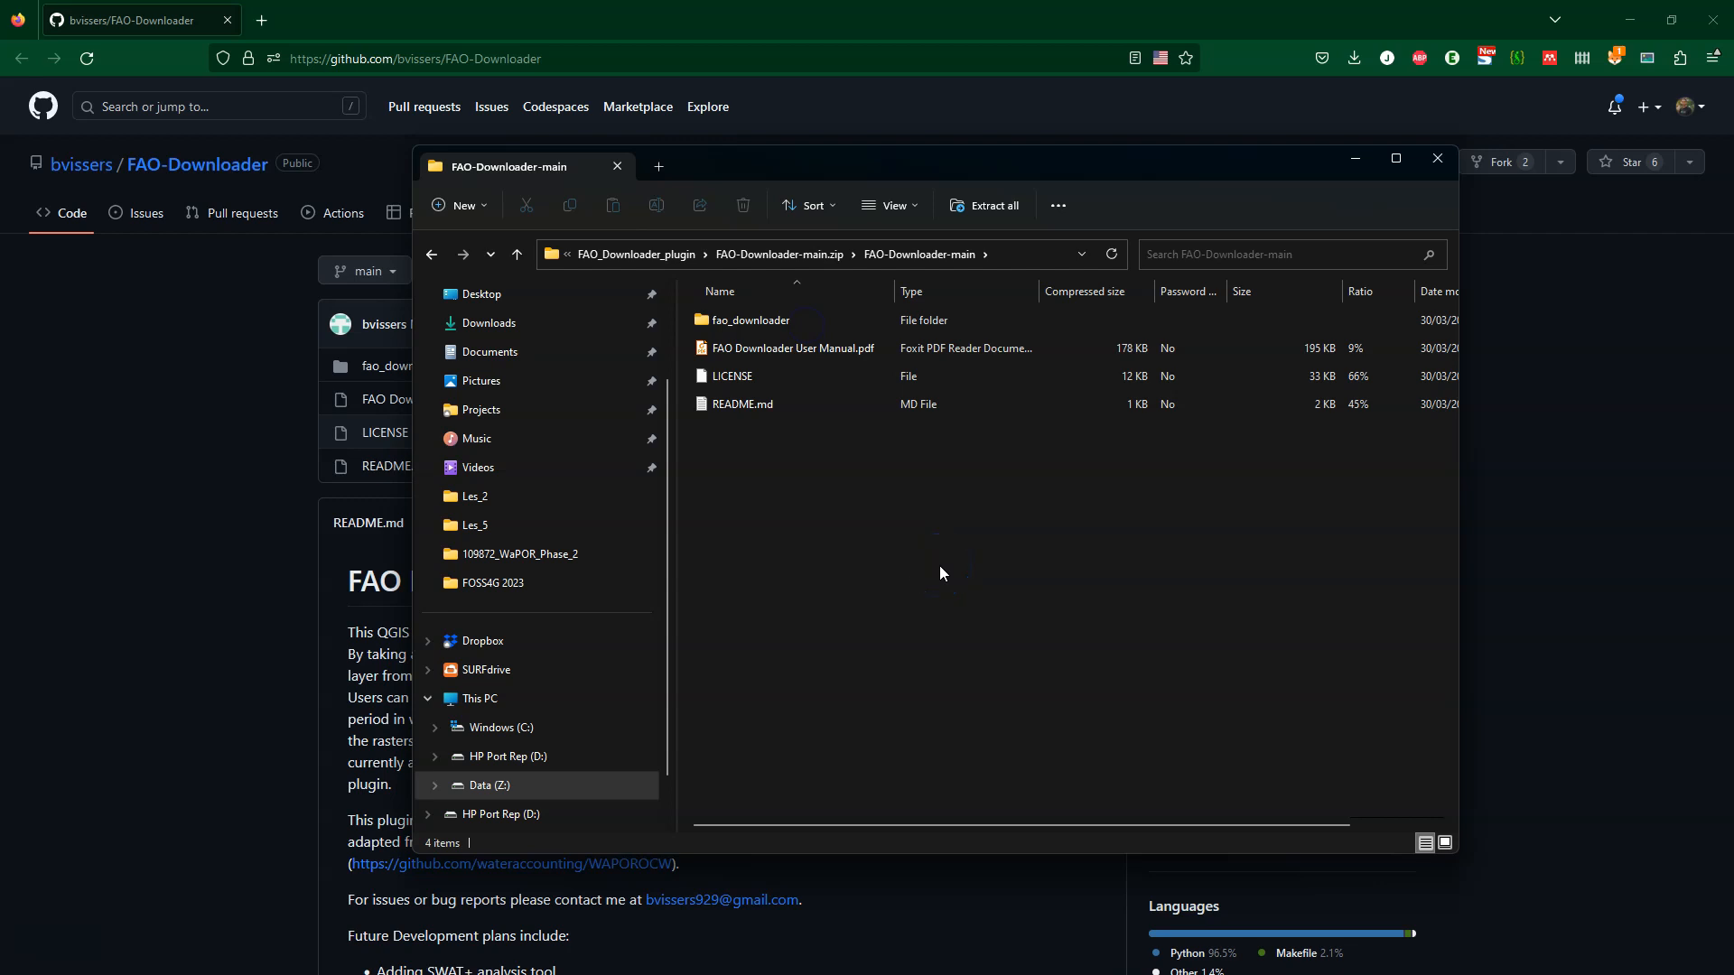
click(745, 323)
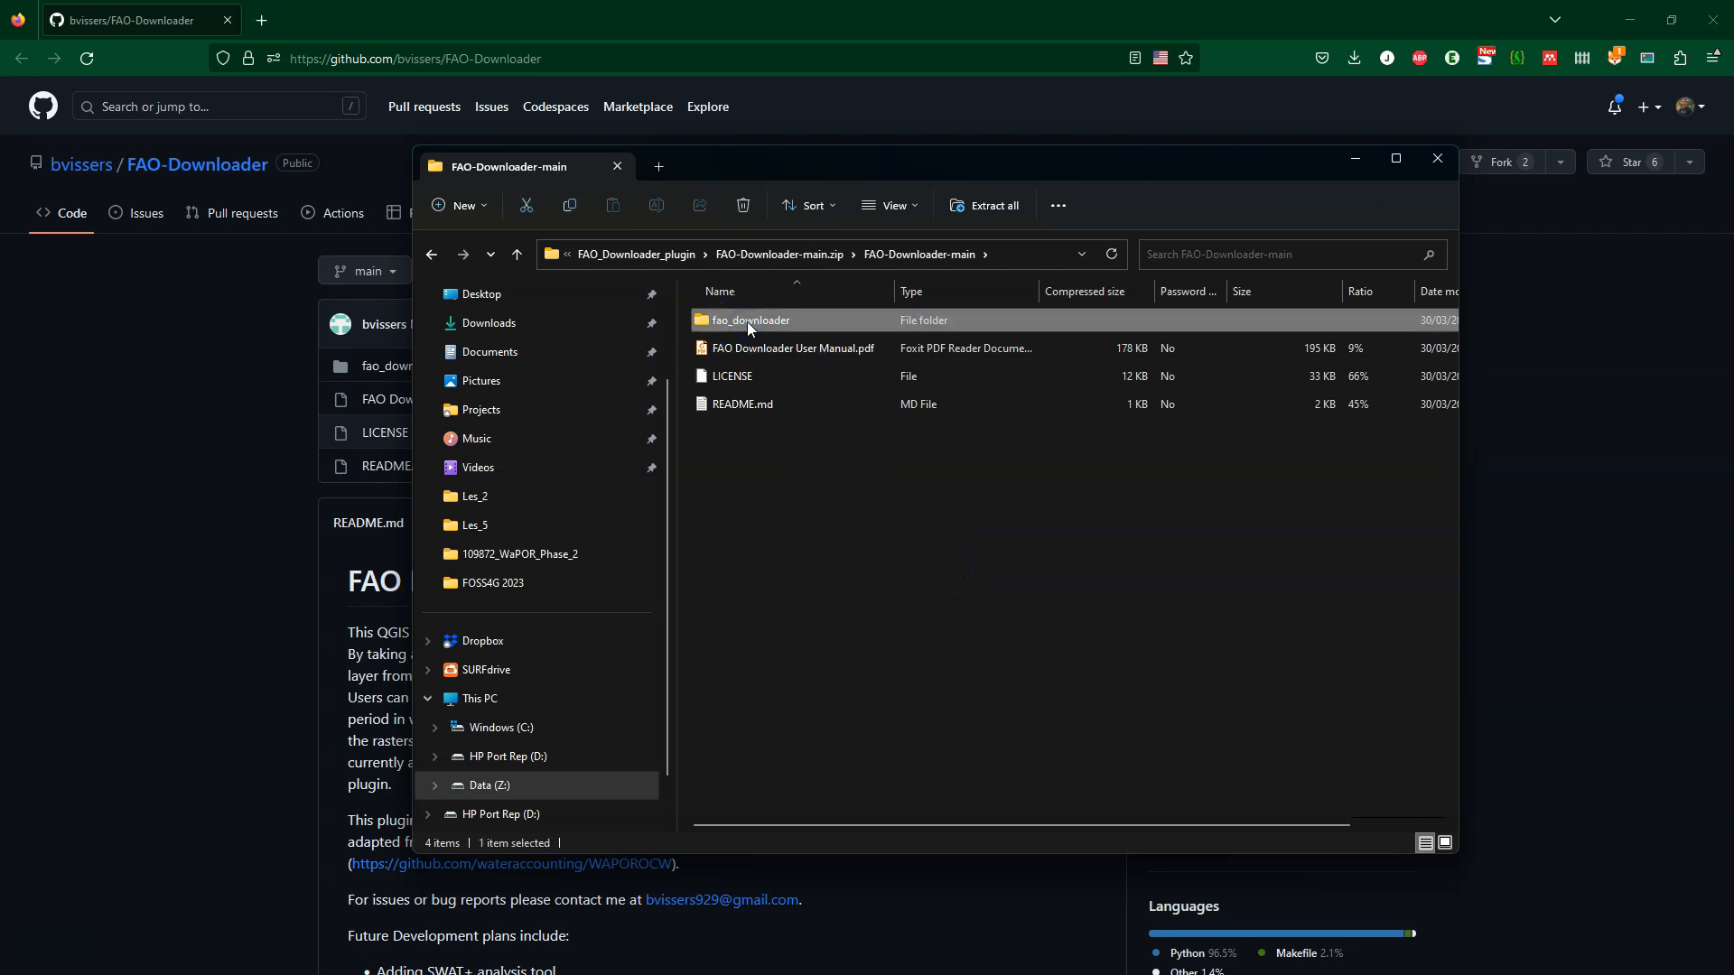
click(739, 324)
right_click(740, 324)
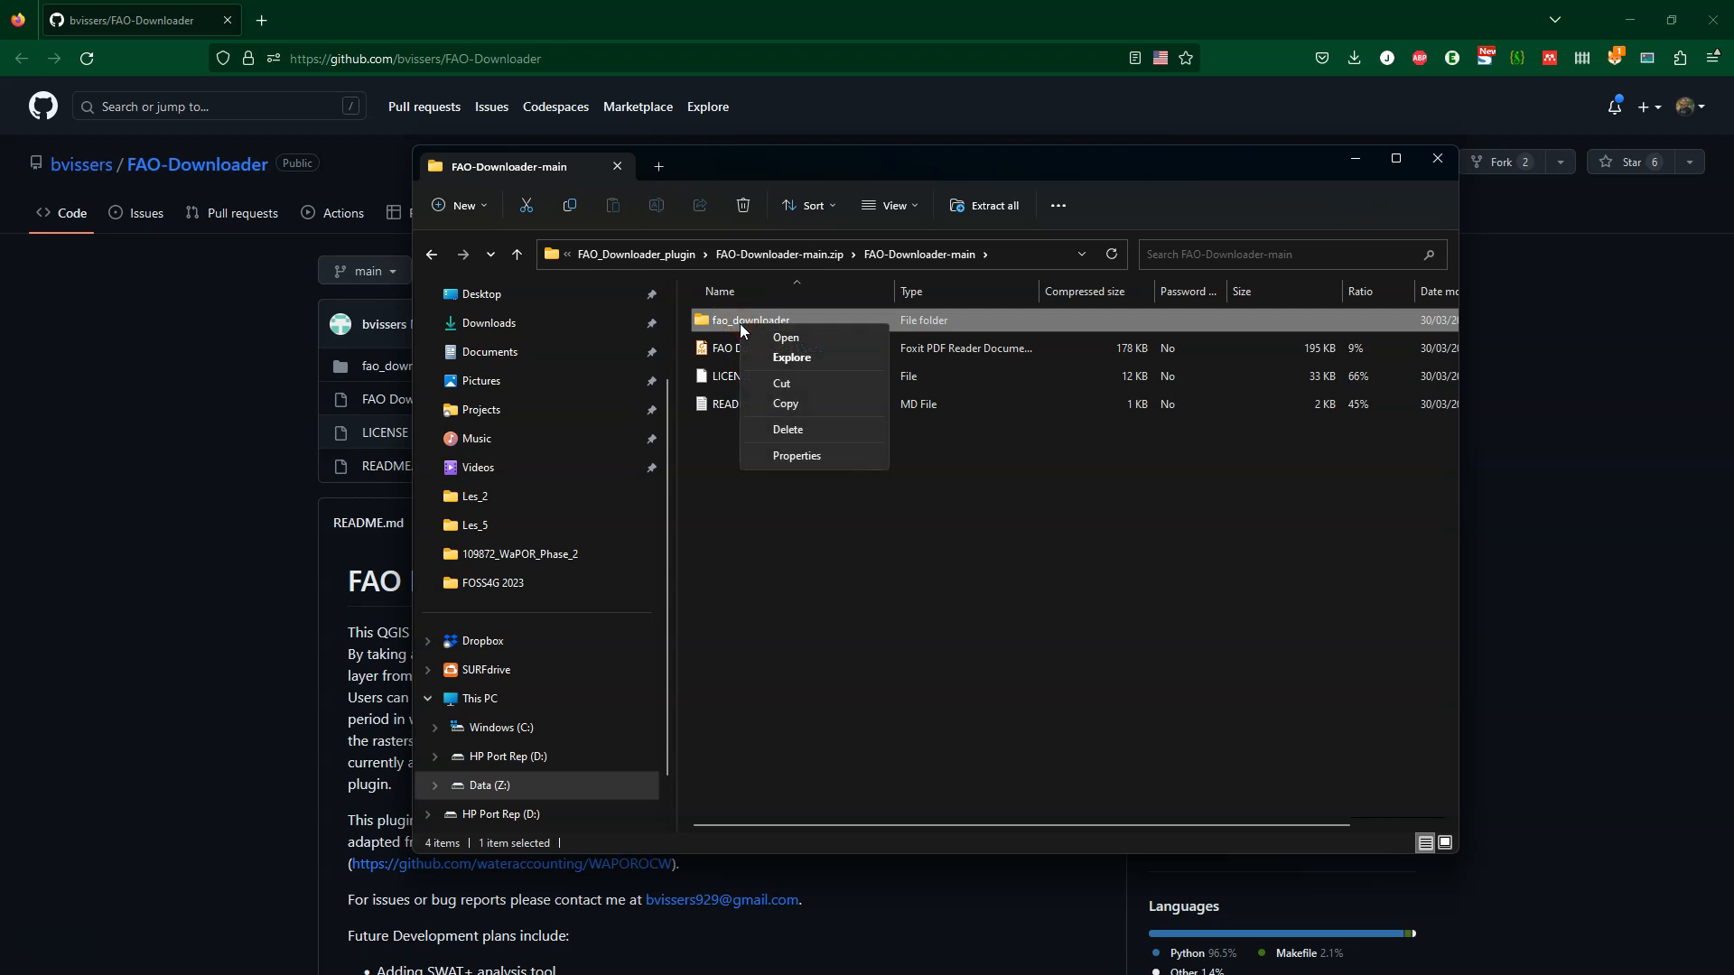
click(801, 403)
click(799, 403)
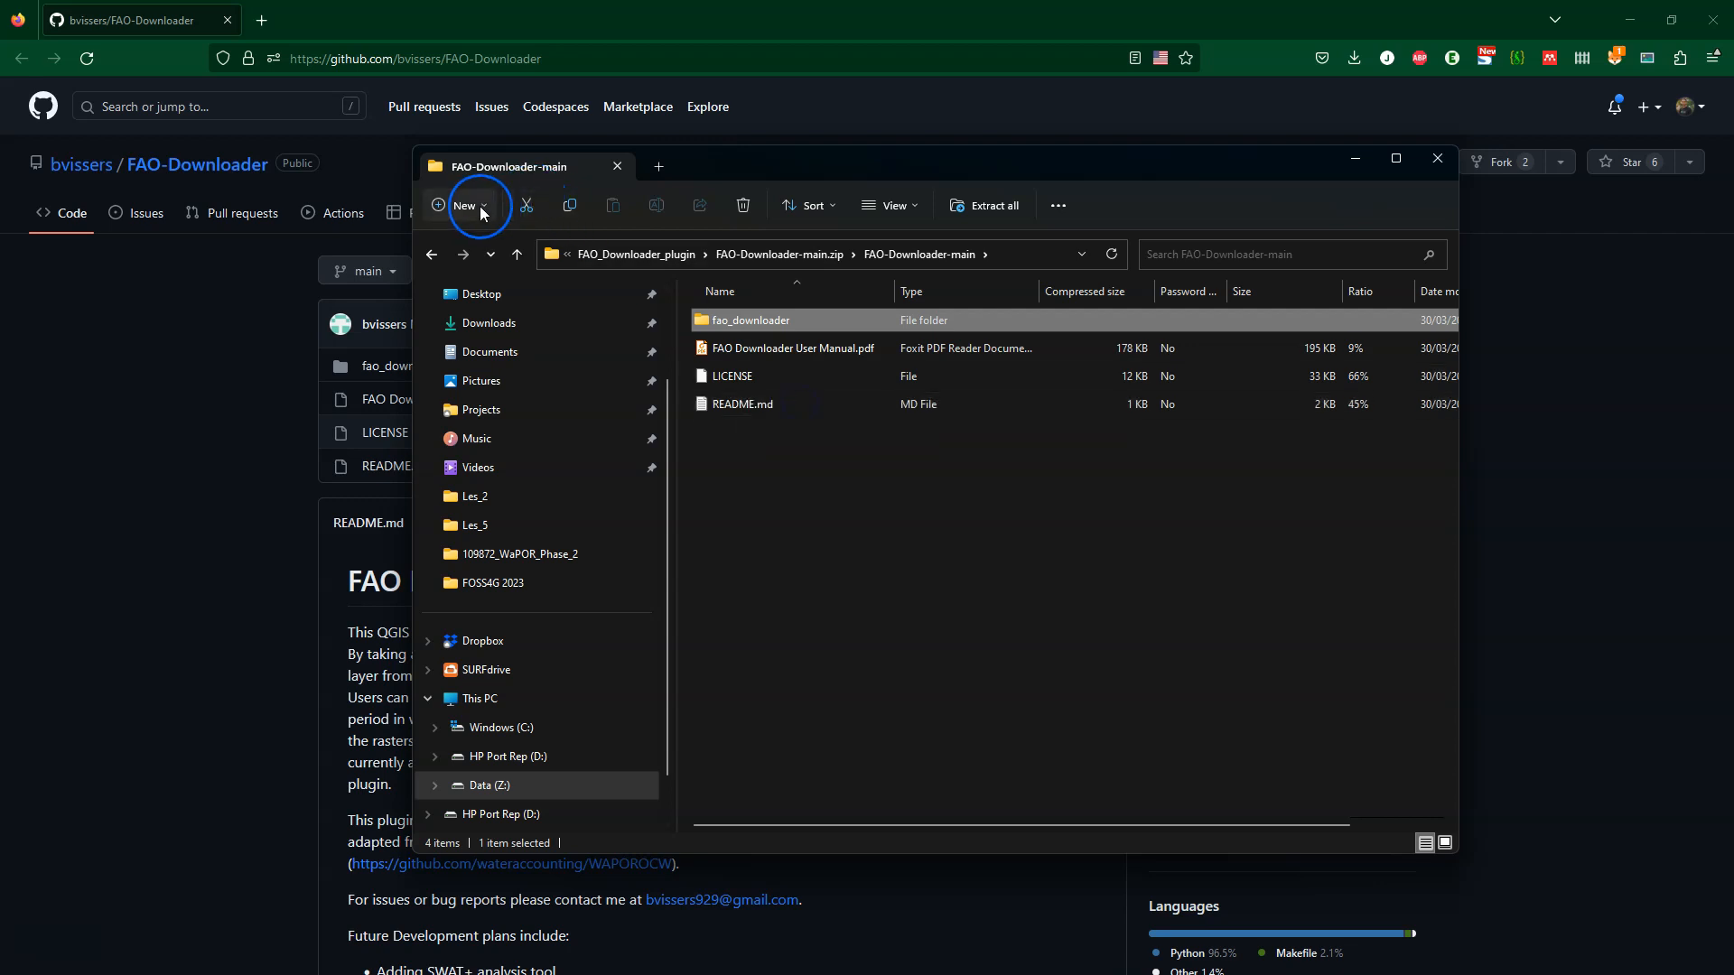
click(432, 254)
click(432, 254)
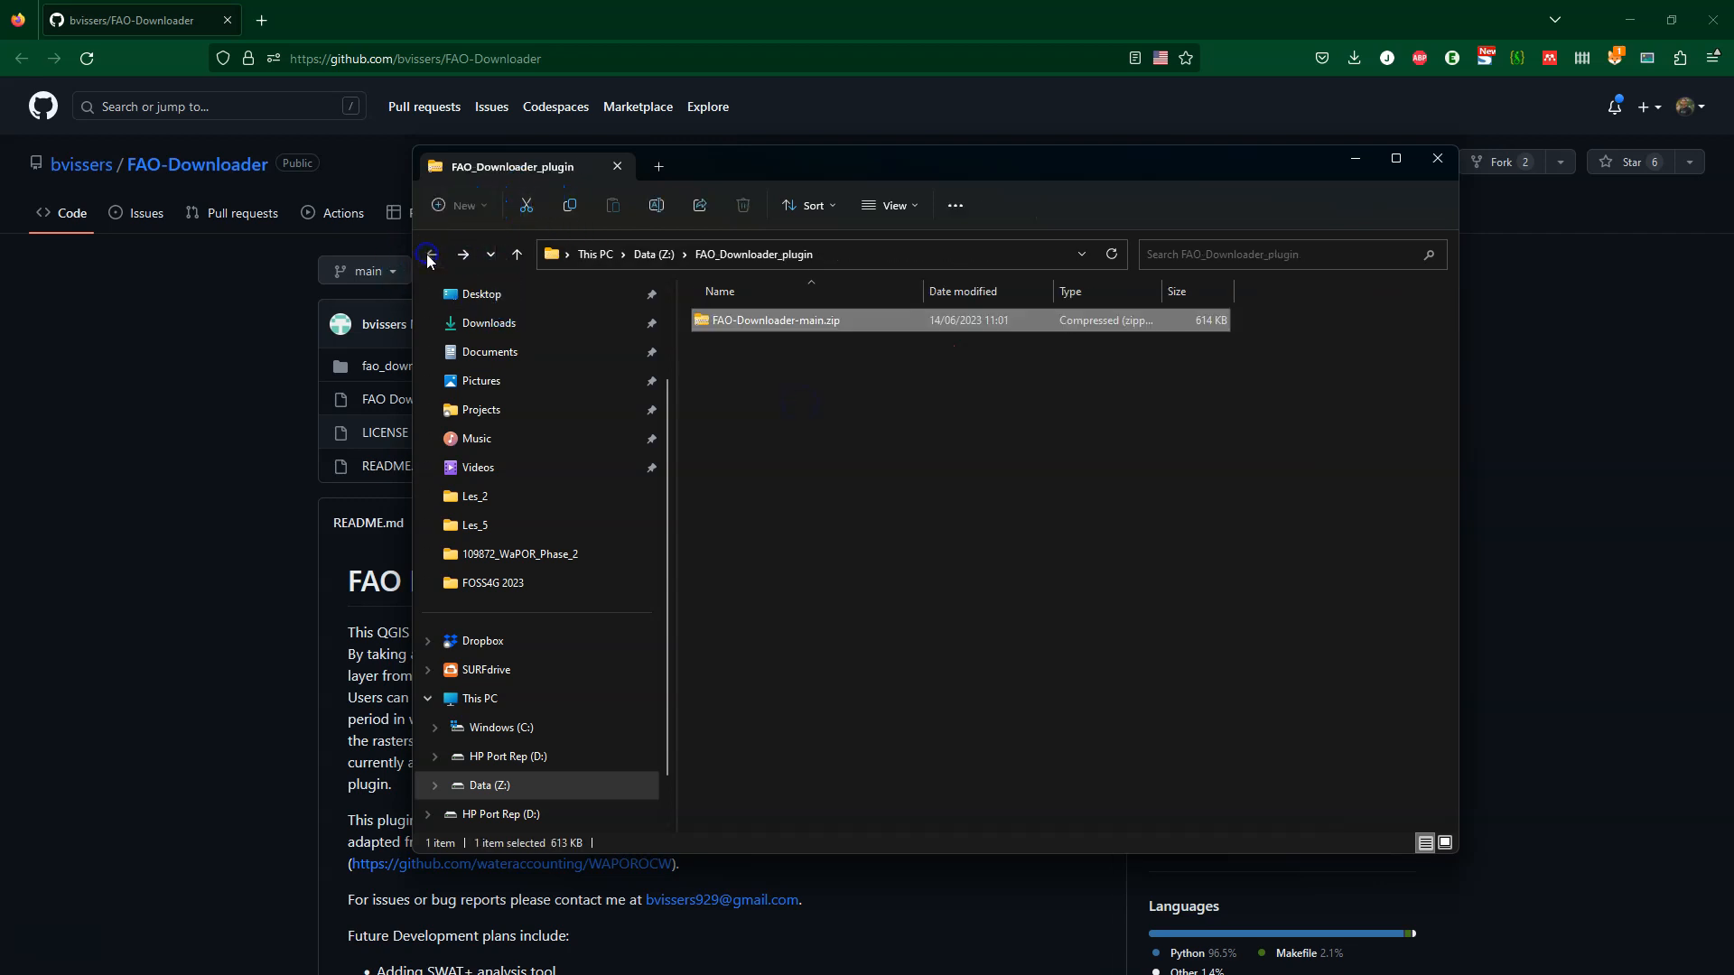
click(909, 488)
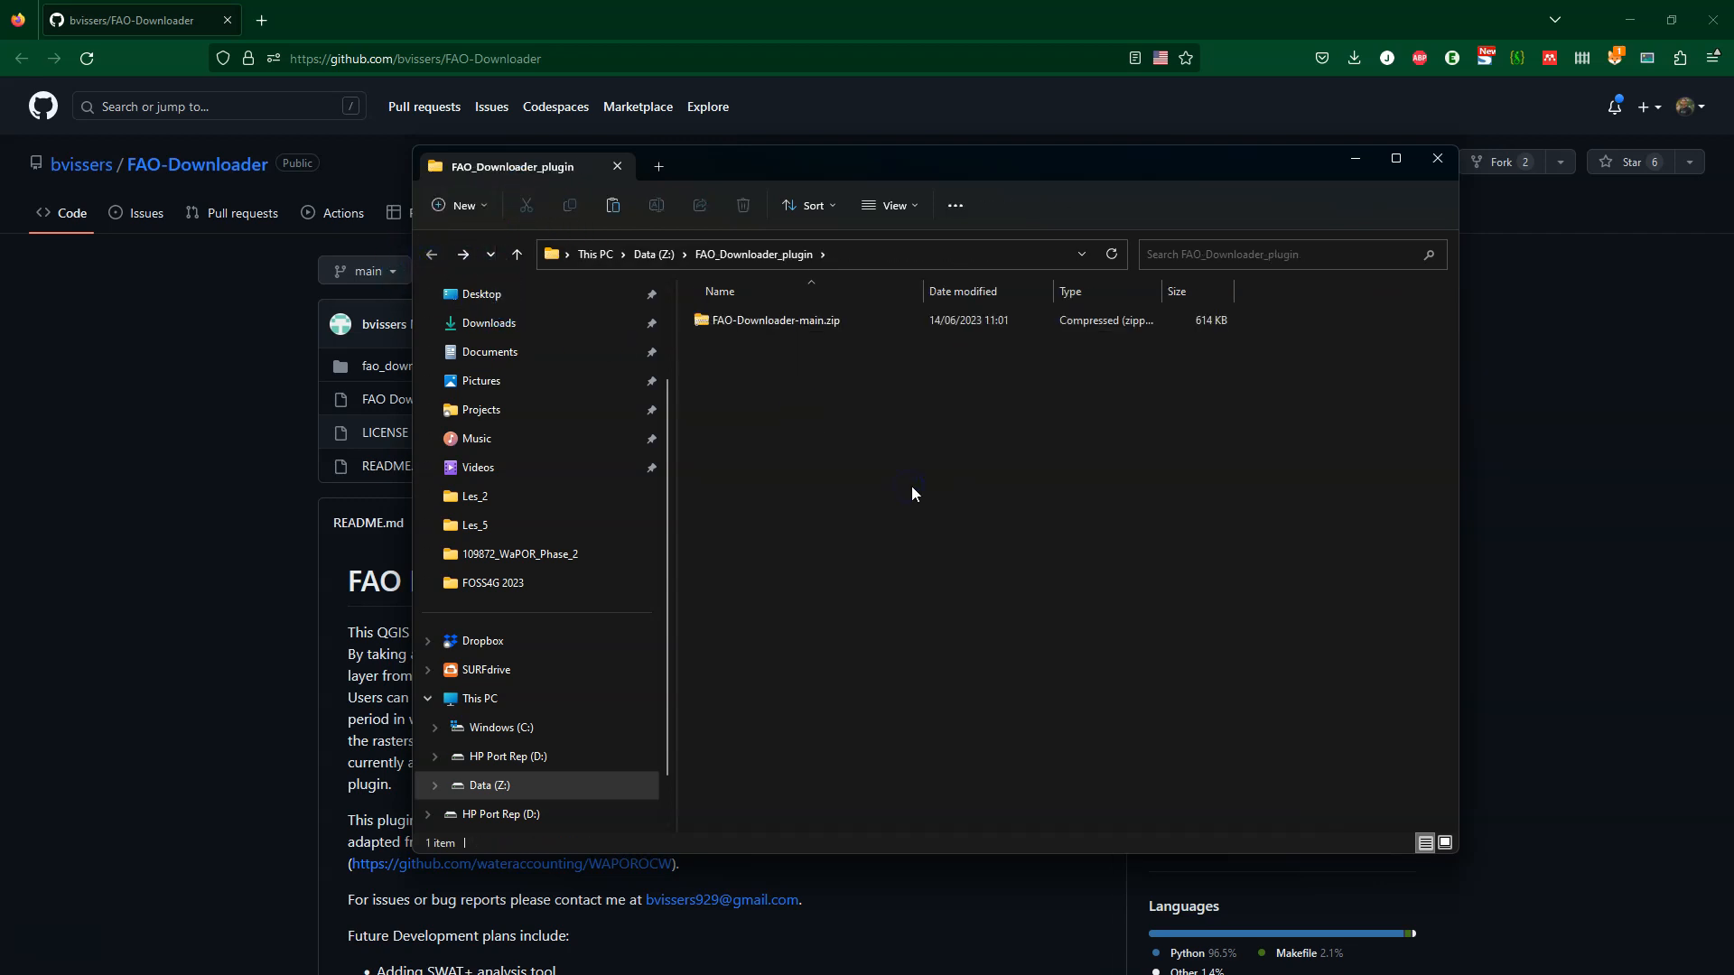
key(ctrl+v)
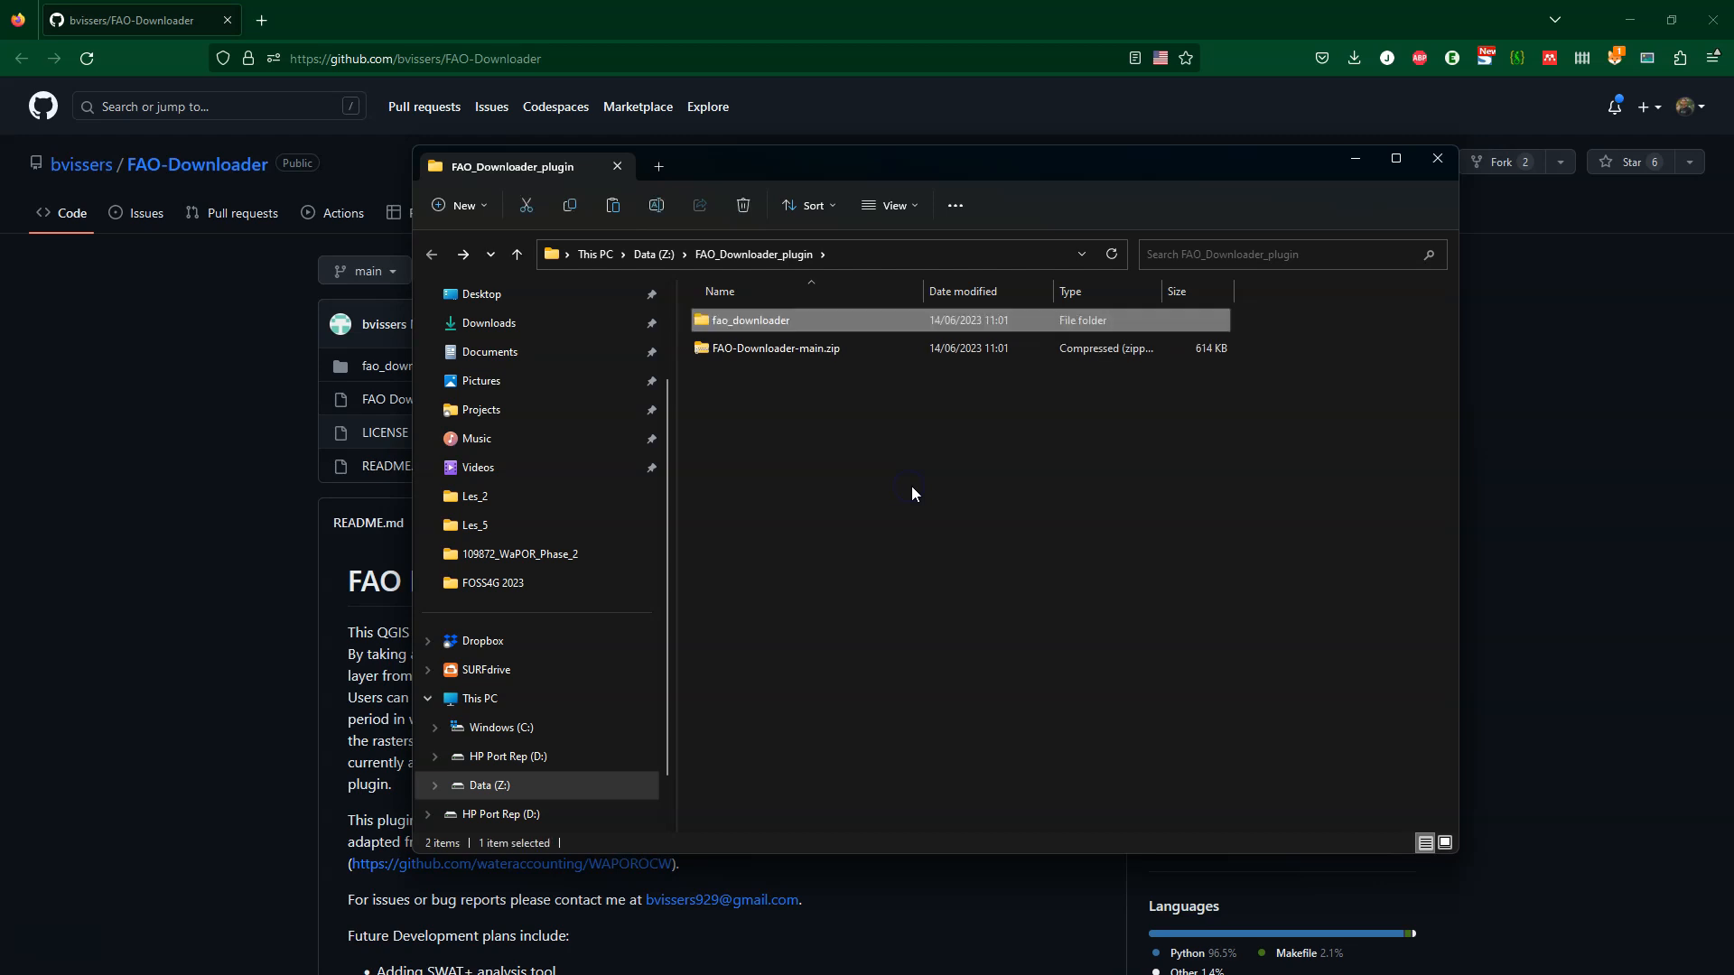
Compress the copied fao_downloader folder into the archive fao_downloader.zip.
click(874, 488)
click(753, 321)
right_click(794, 326)
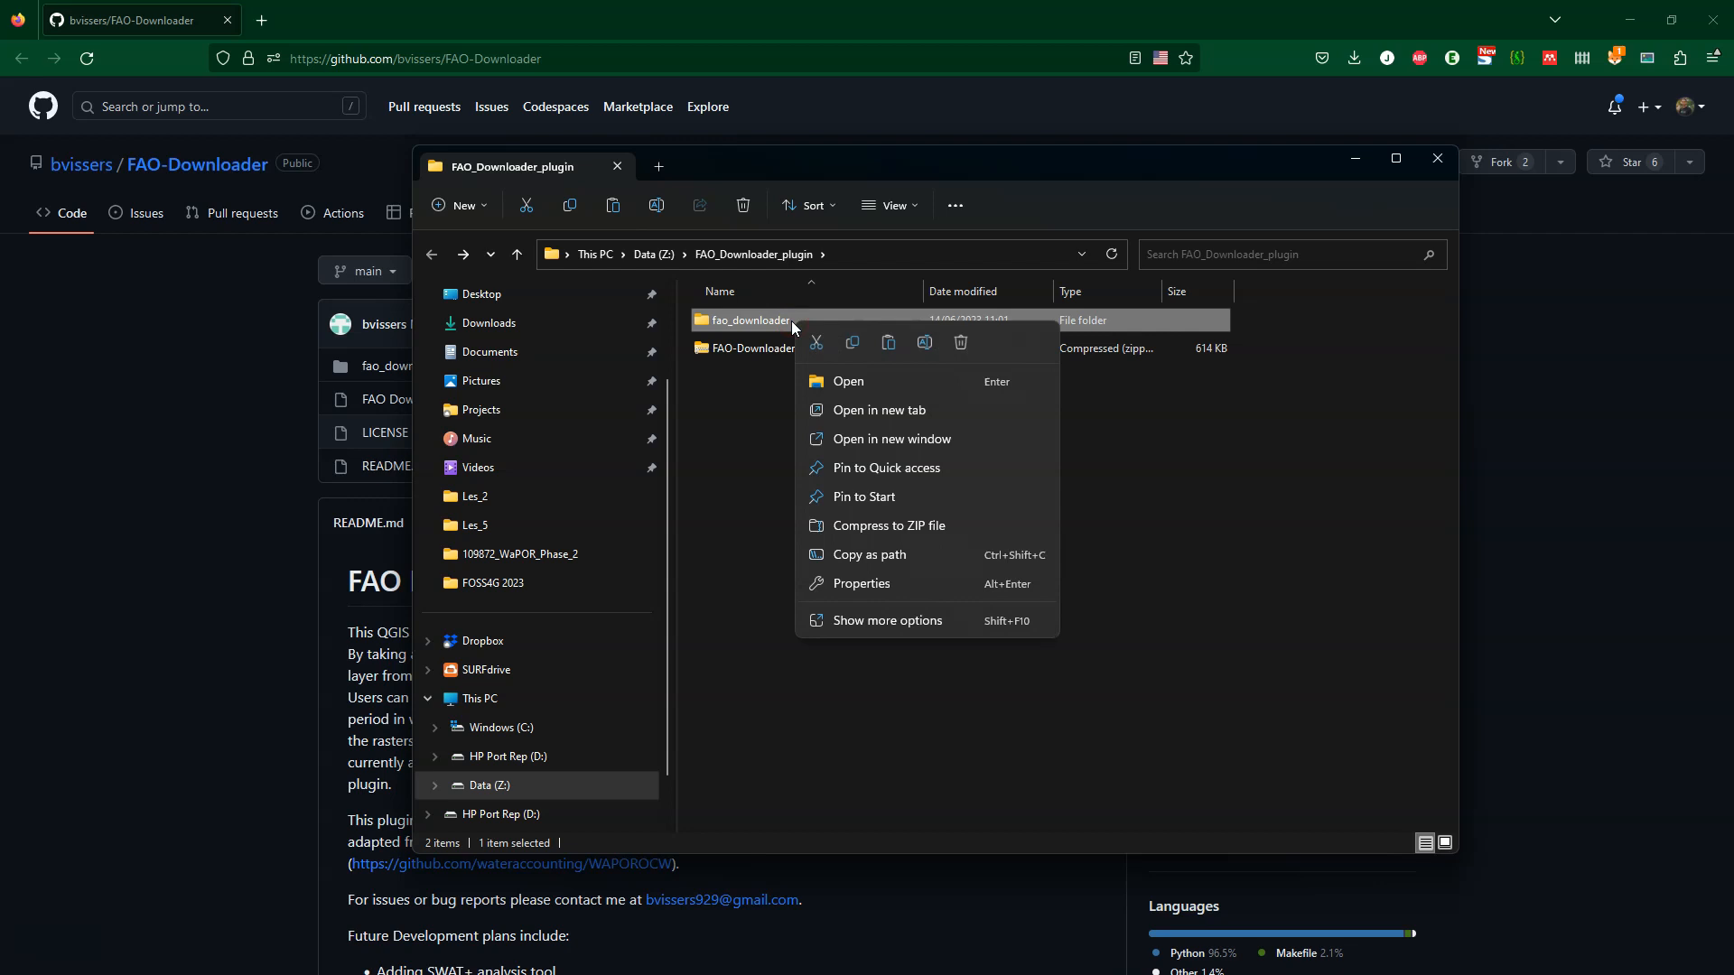
click(923, 528)
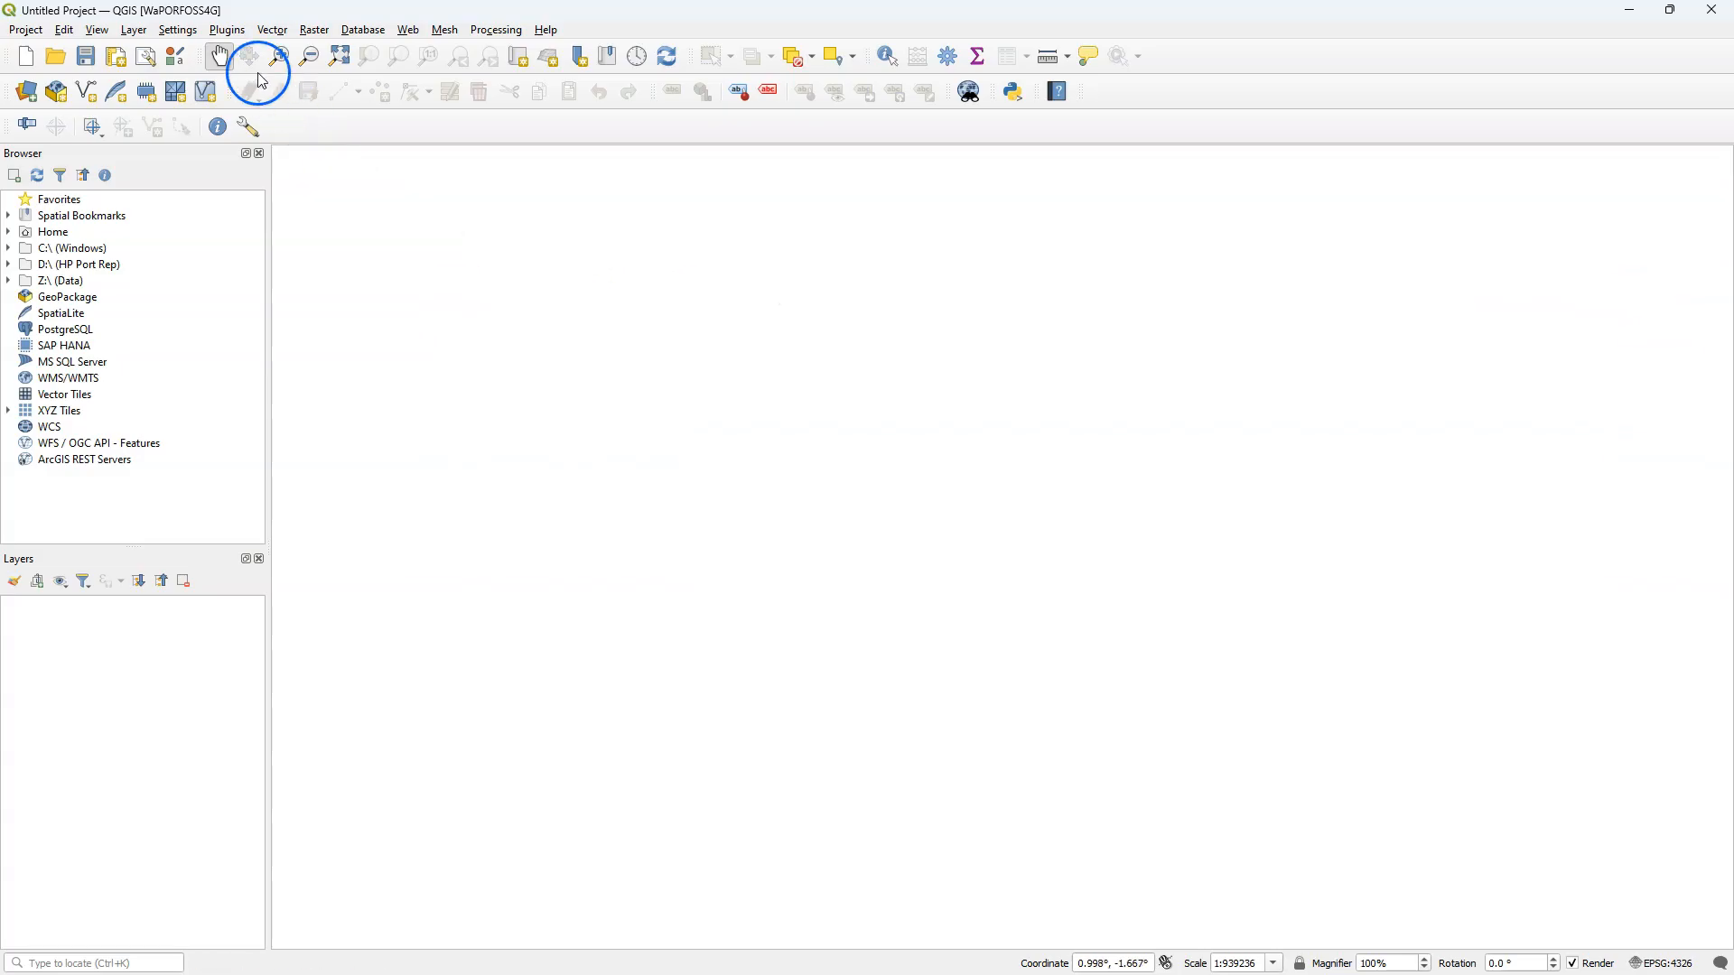
In QGIS, install the plugin from fao_downloader.zip in the FAO_Downloader_plugin folder, accept the security warning and close the plugin manager.
click(228, 30)
click(236, 51)
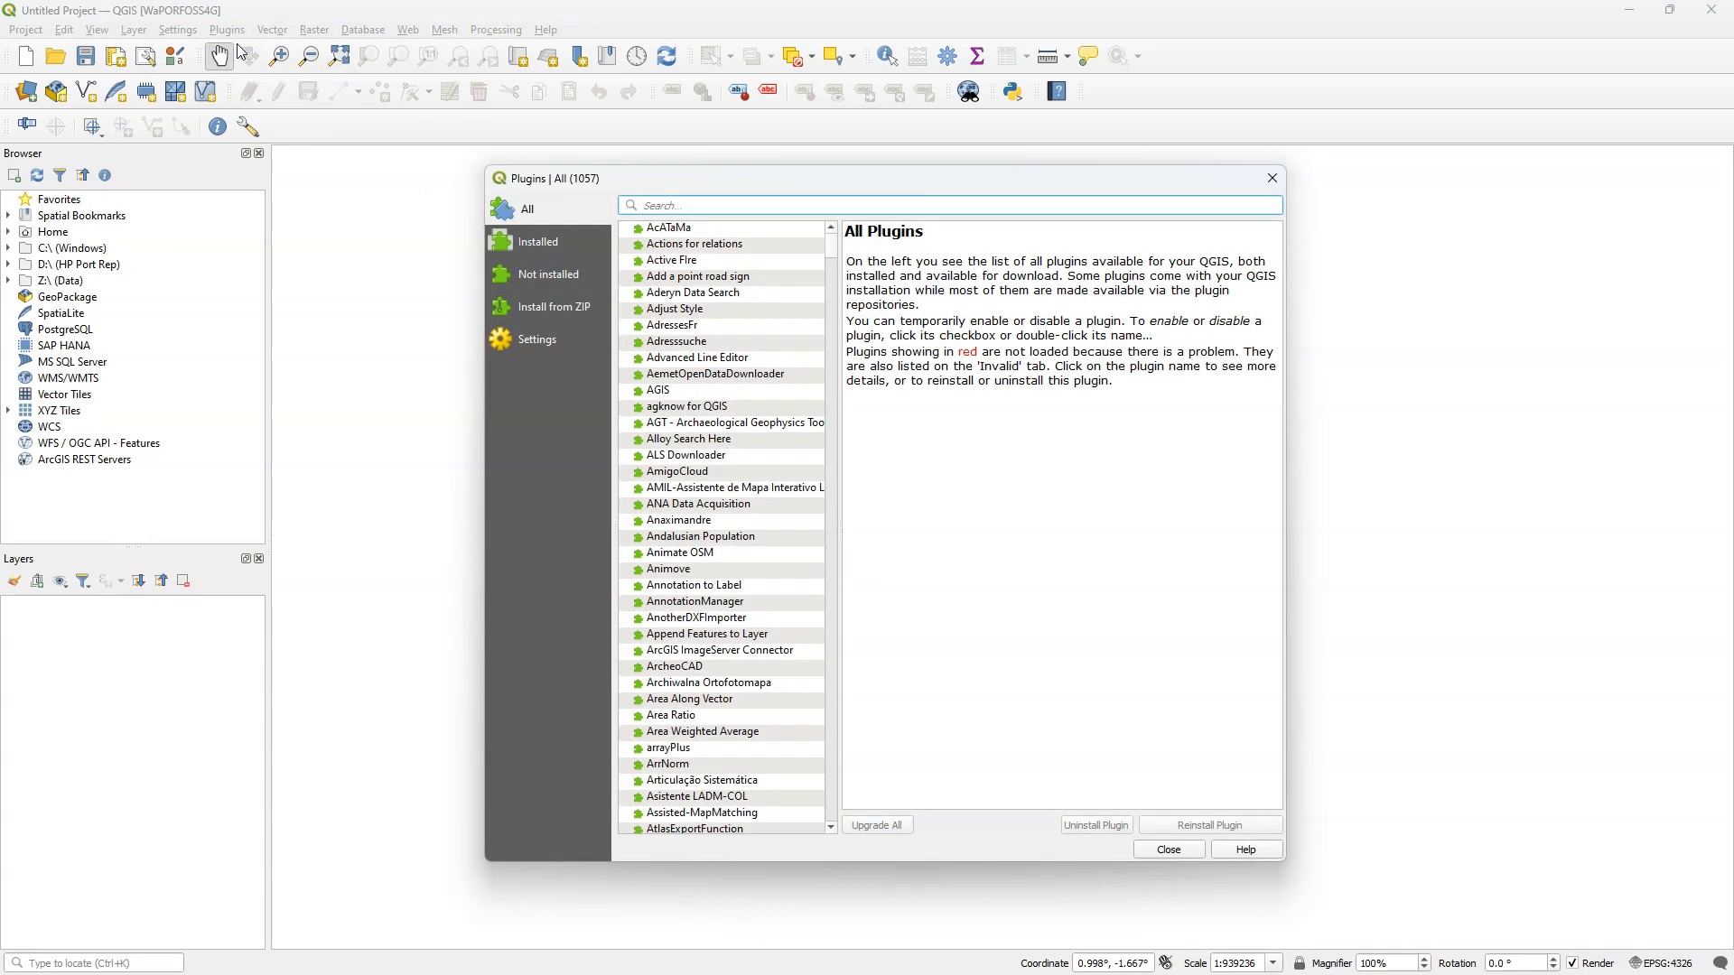
click(561, 312)
click(1256, 319)
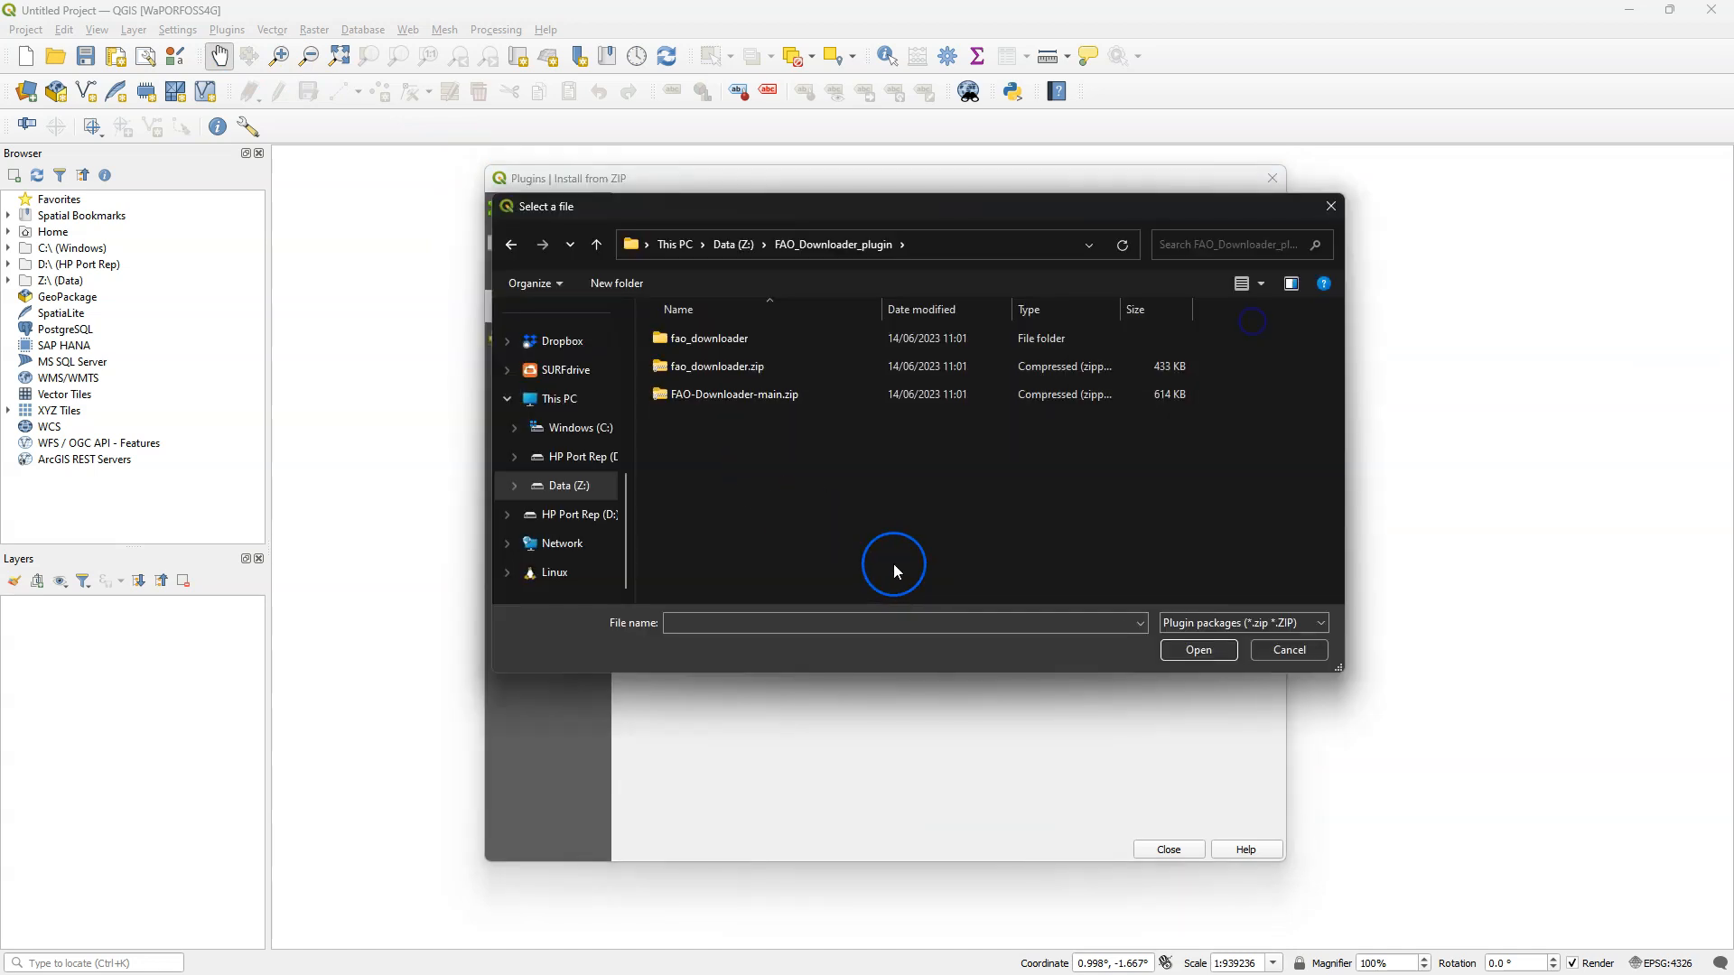
click(715, 370)
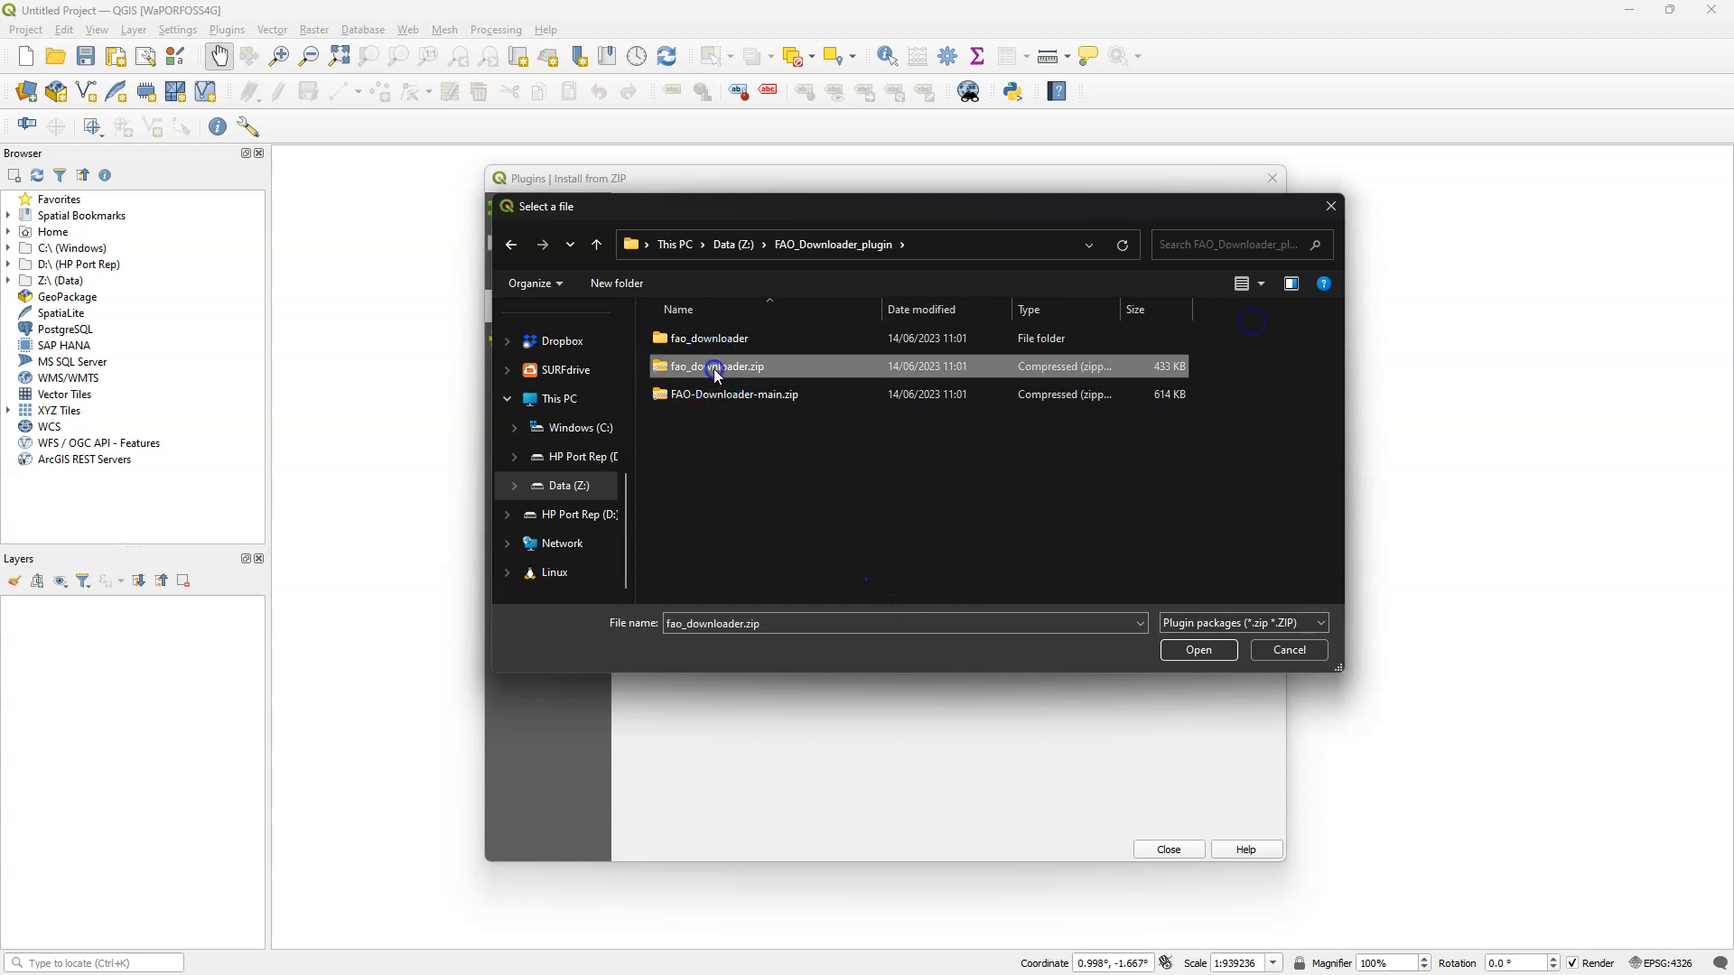
click(1201, 647)
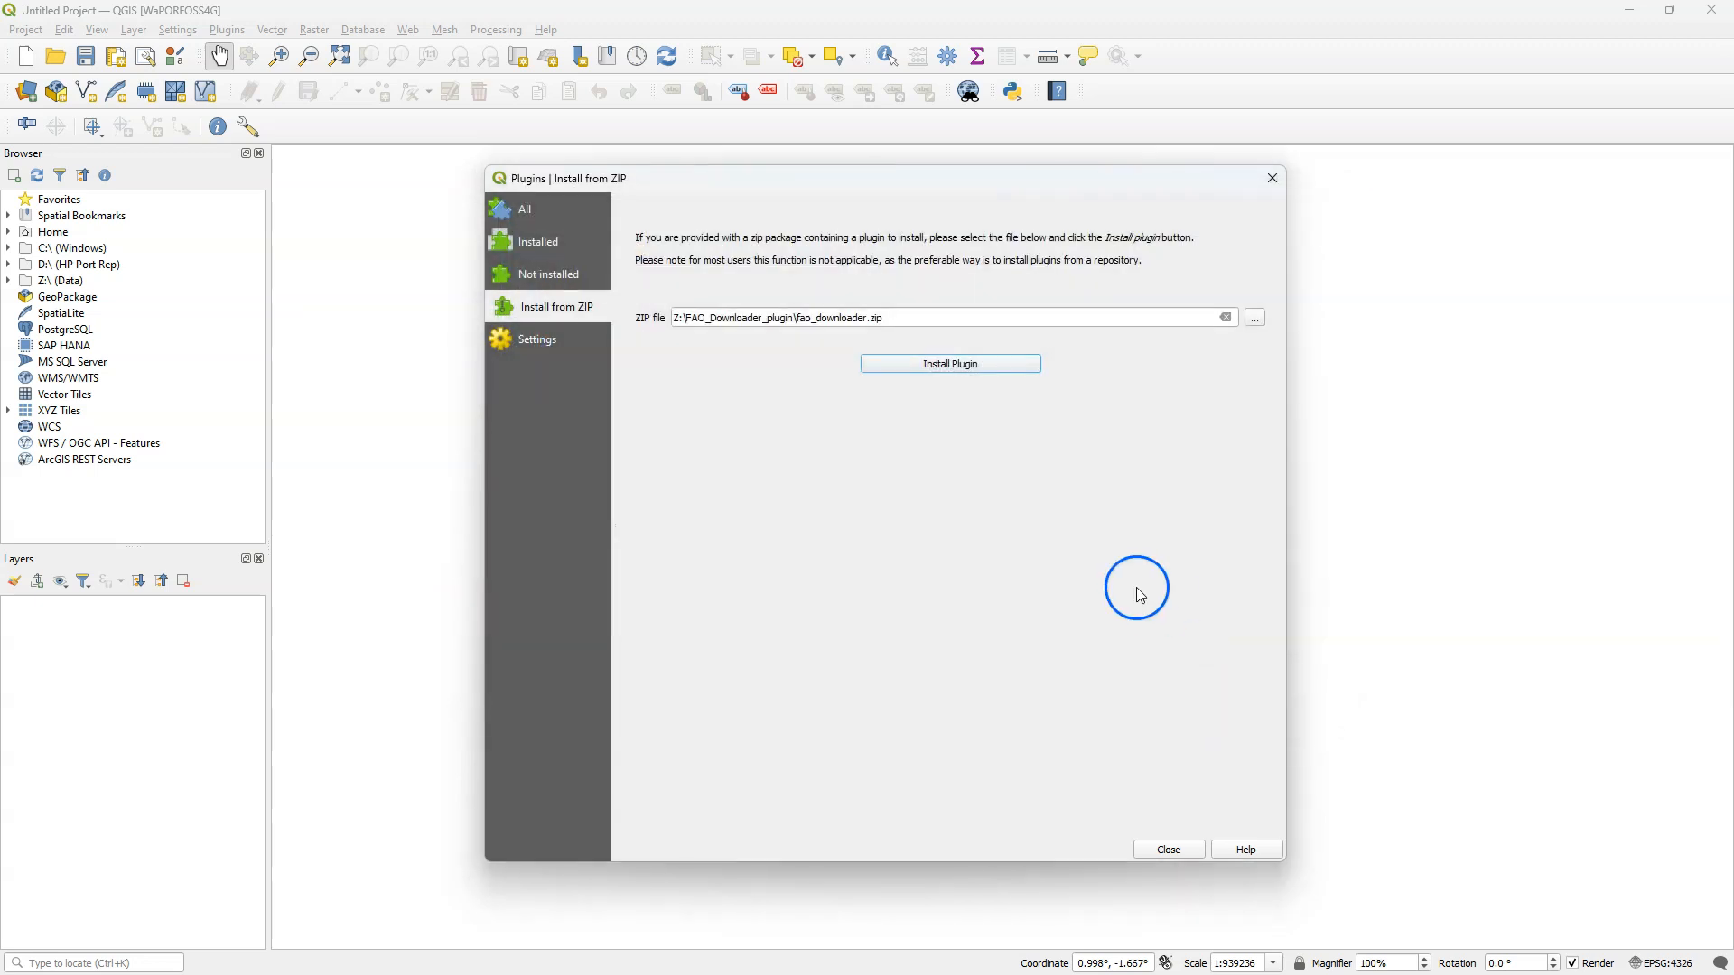
click(947, 367)
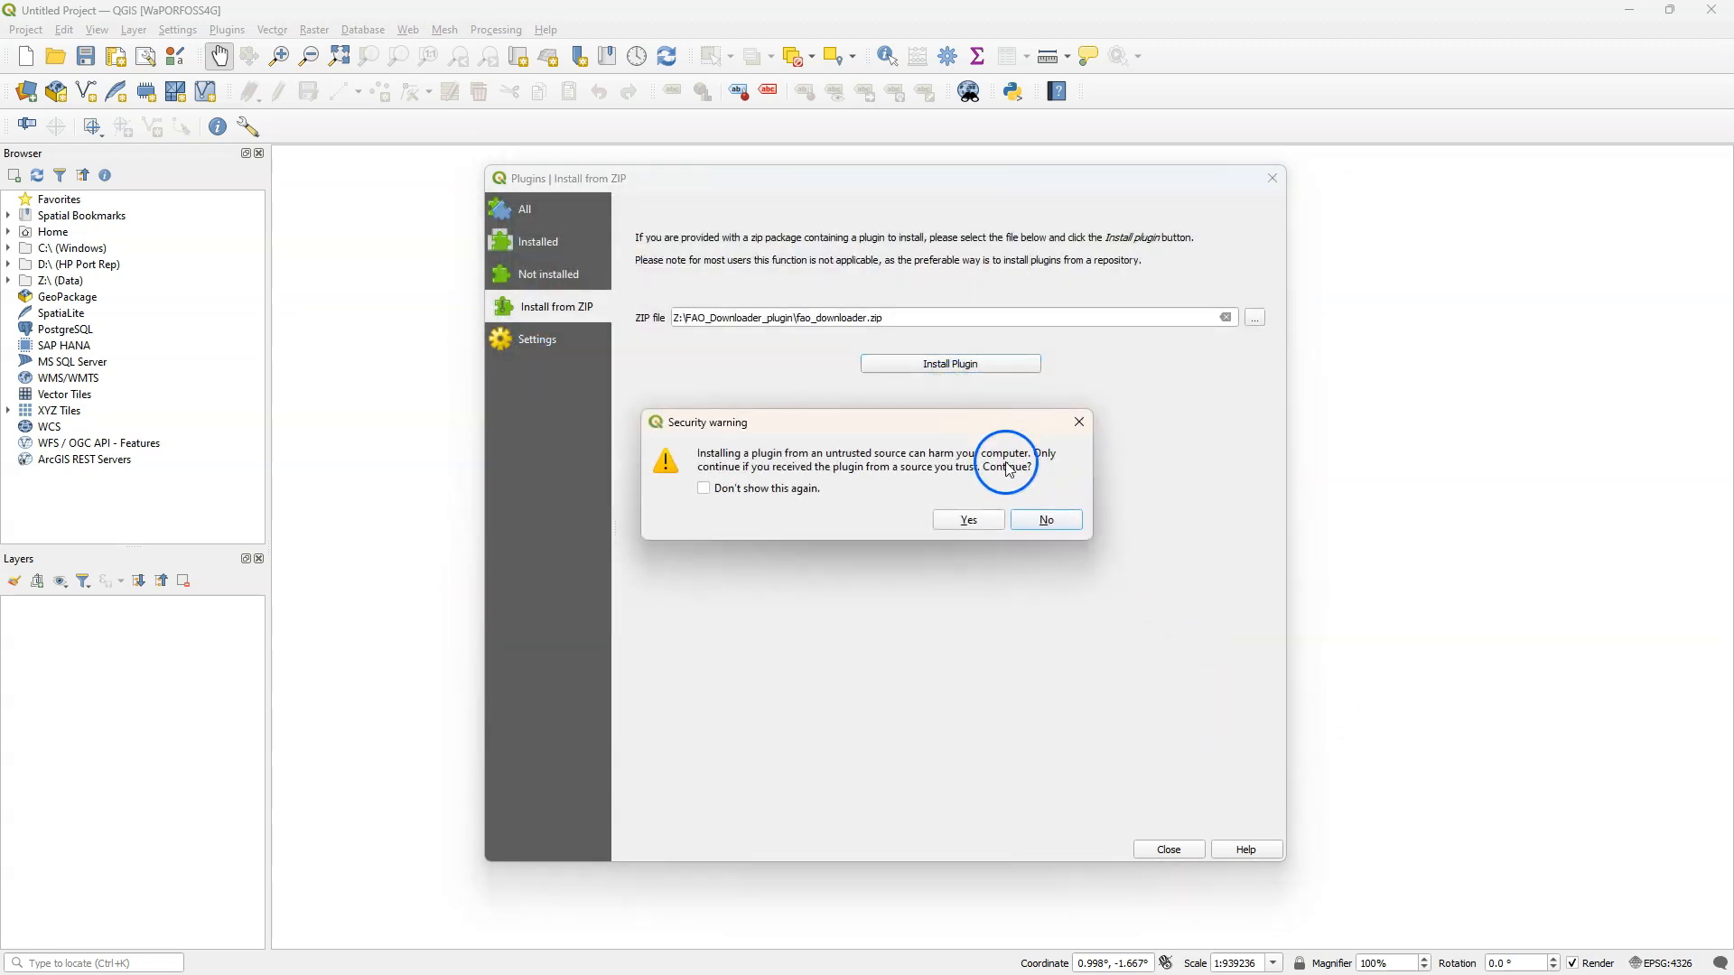
click(959, 517)
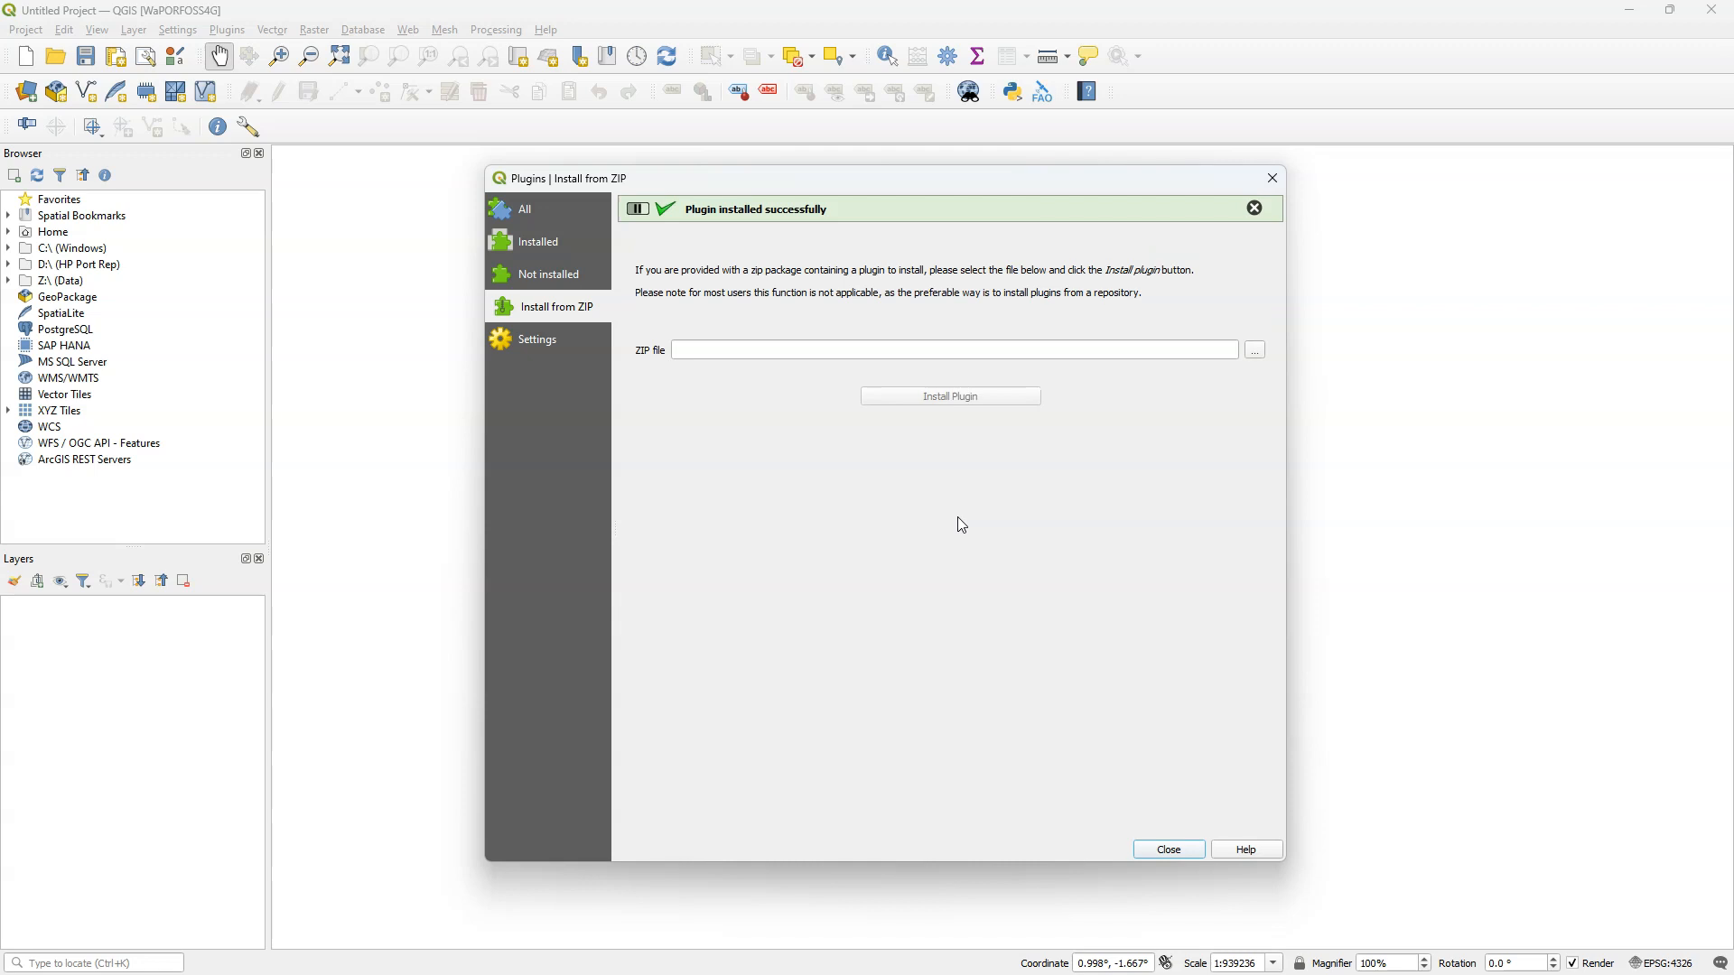
click(1181, 854)
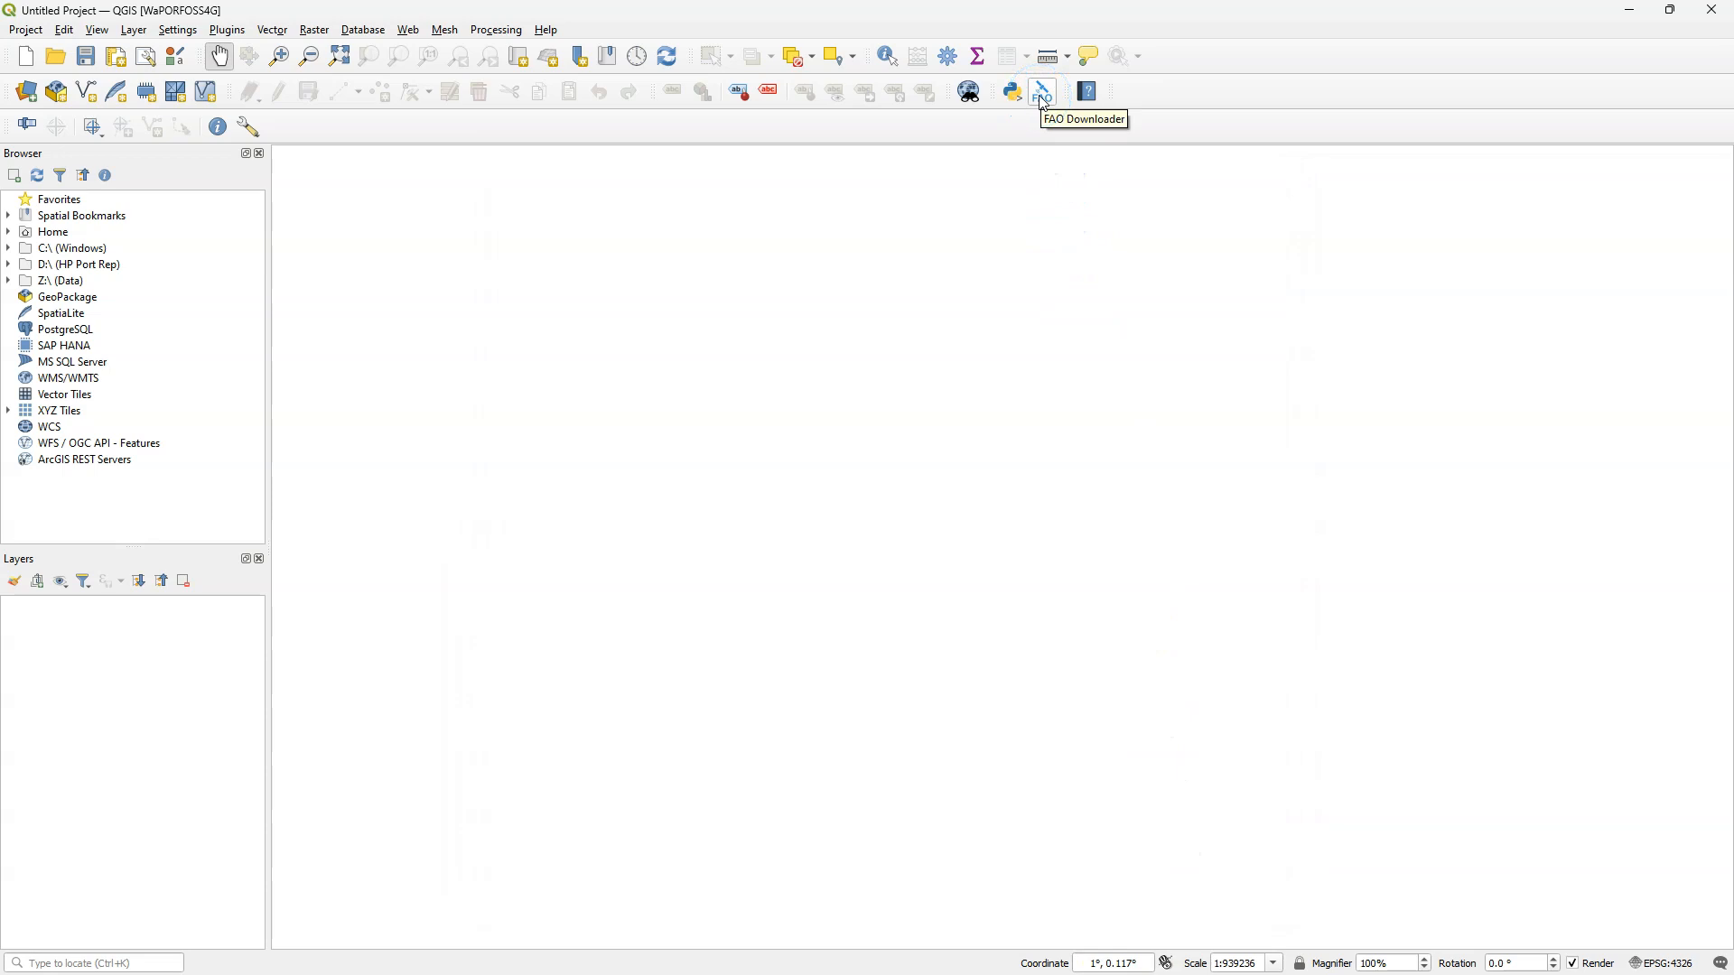
click(224, 30)
click(280, 97)
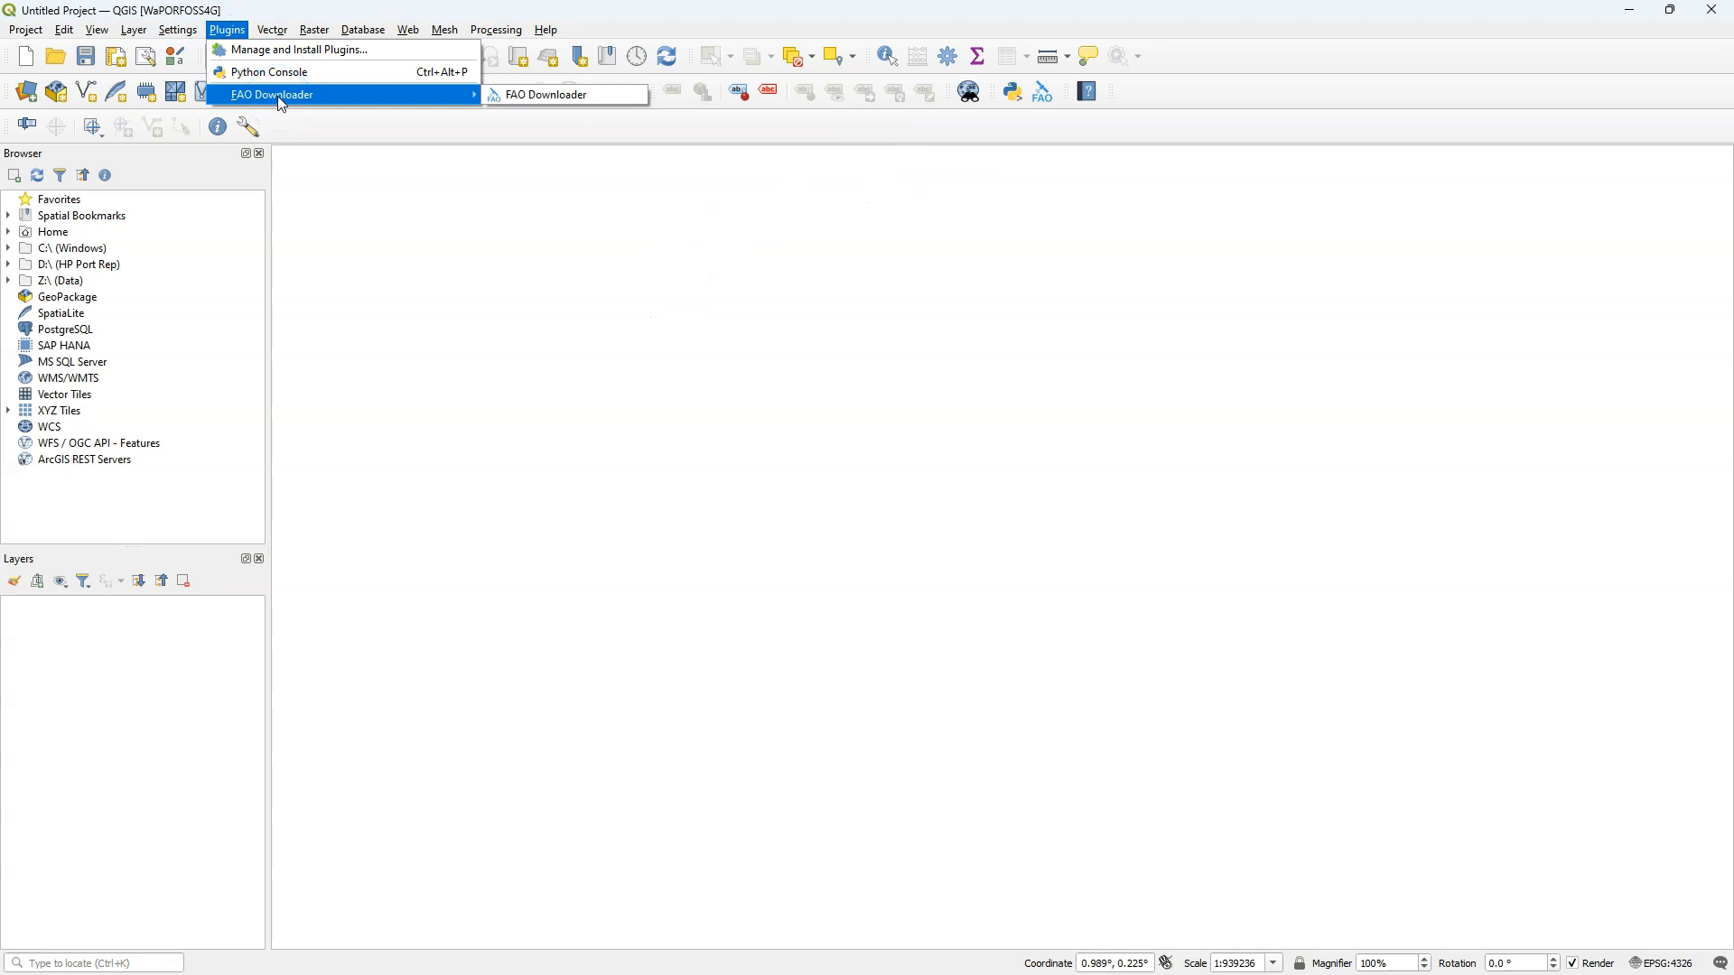
click(1240, 94)
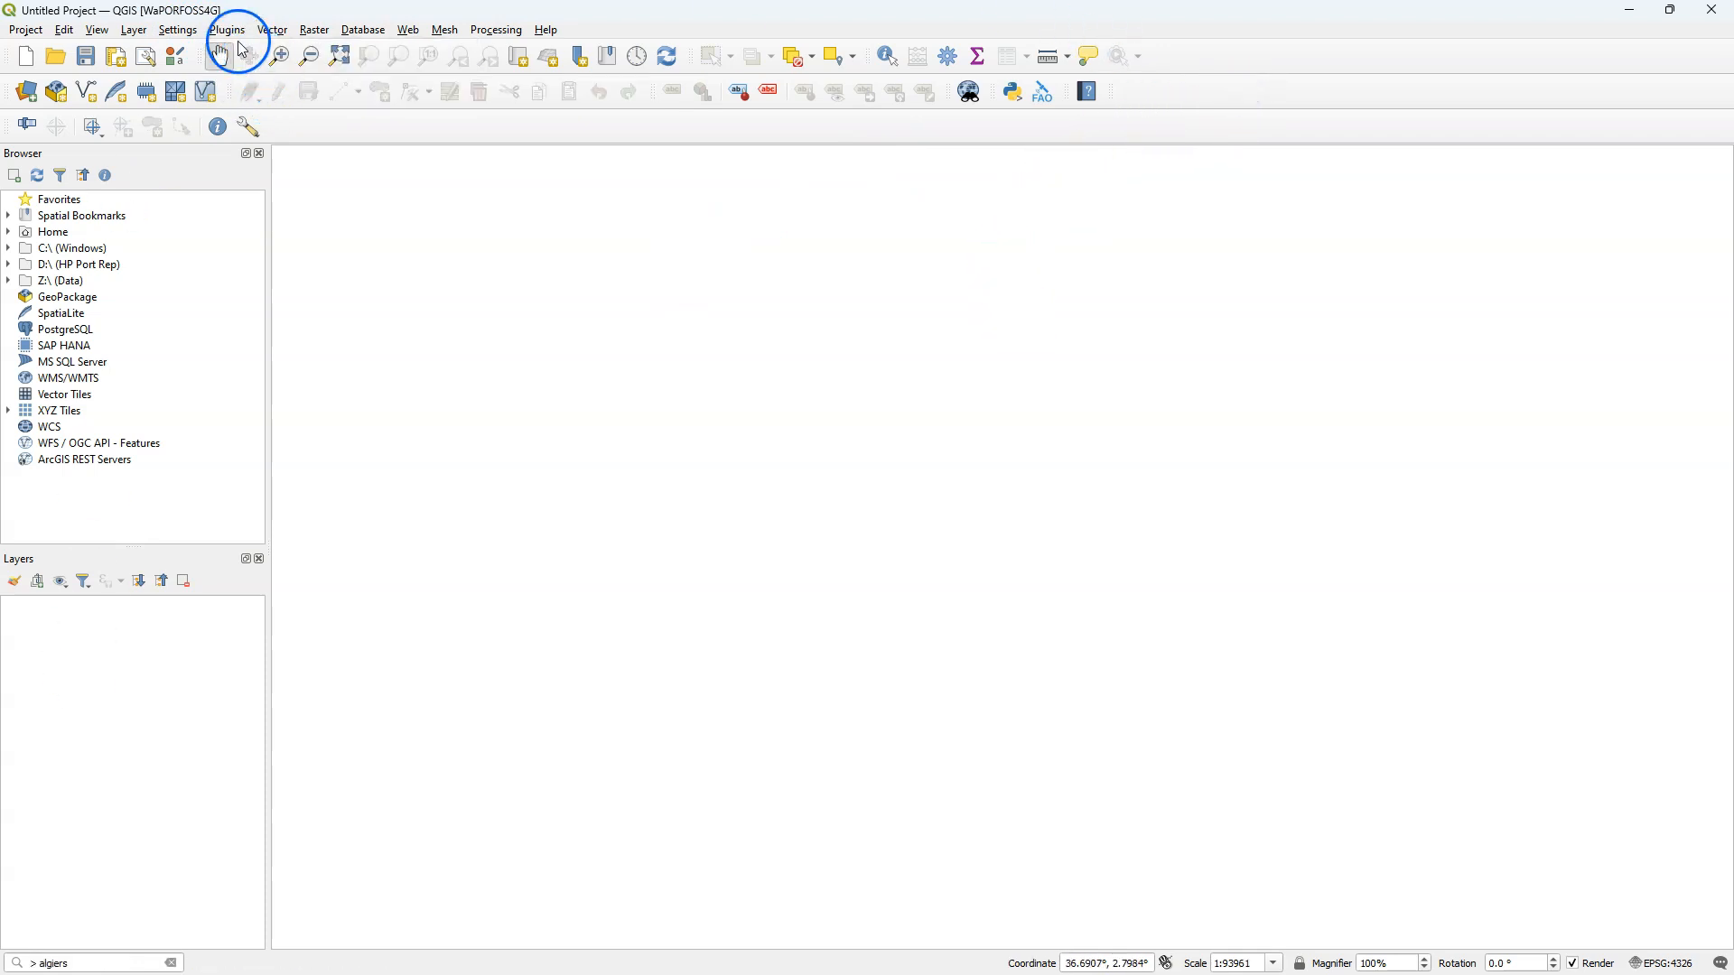
Search all plugins for "quickmap", install QuickMapServices and close the plugin manager.
click(227, 30)
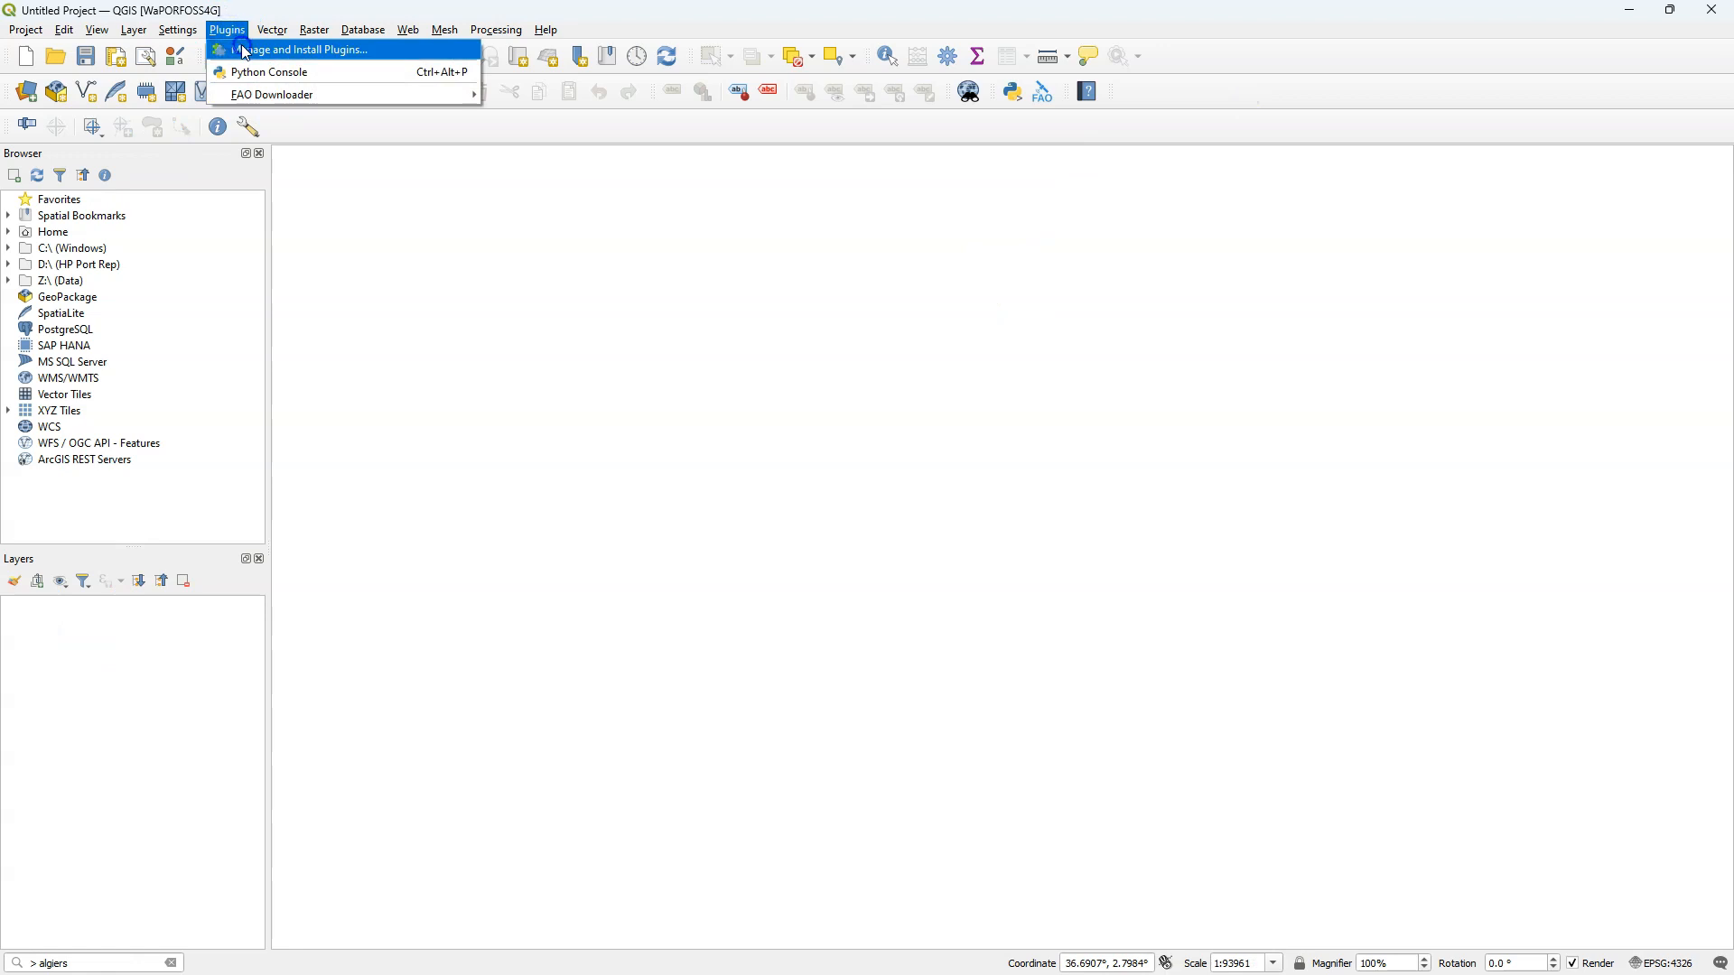
click(244, 52)
click(516, 206)
click(683, 208)
text(quickmap)
click(679, 244)
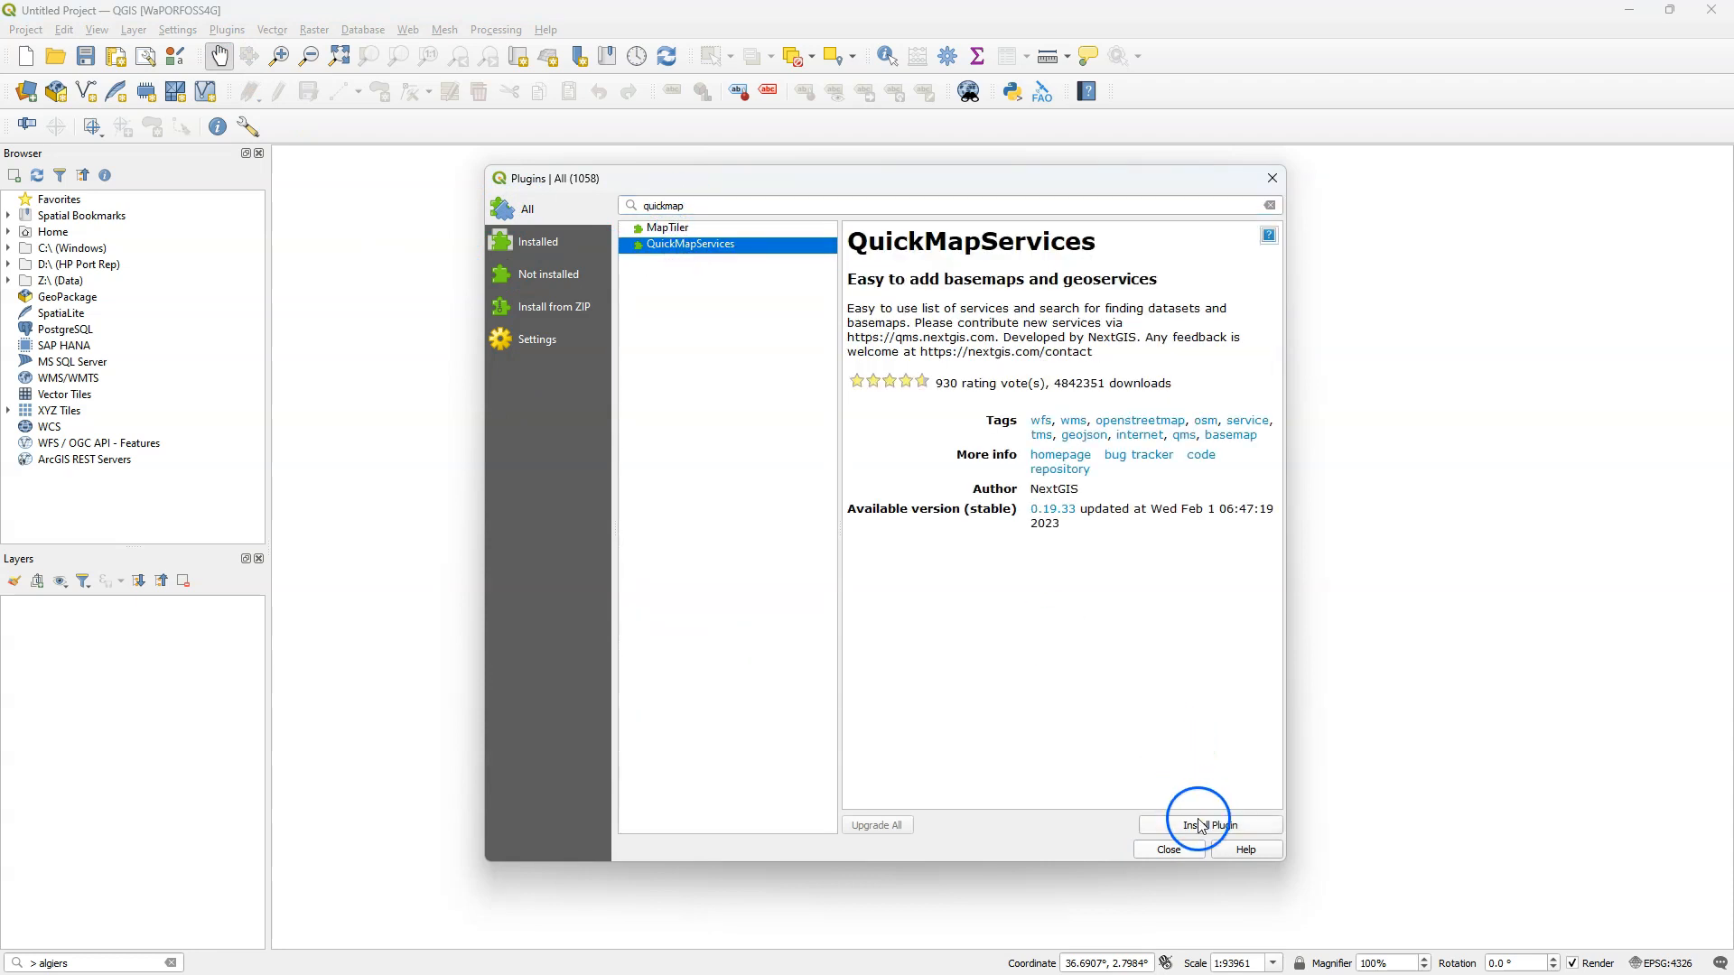
click(1199, 825)
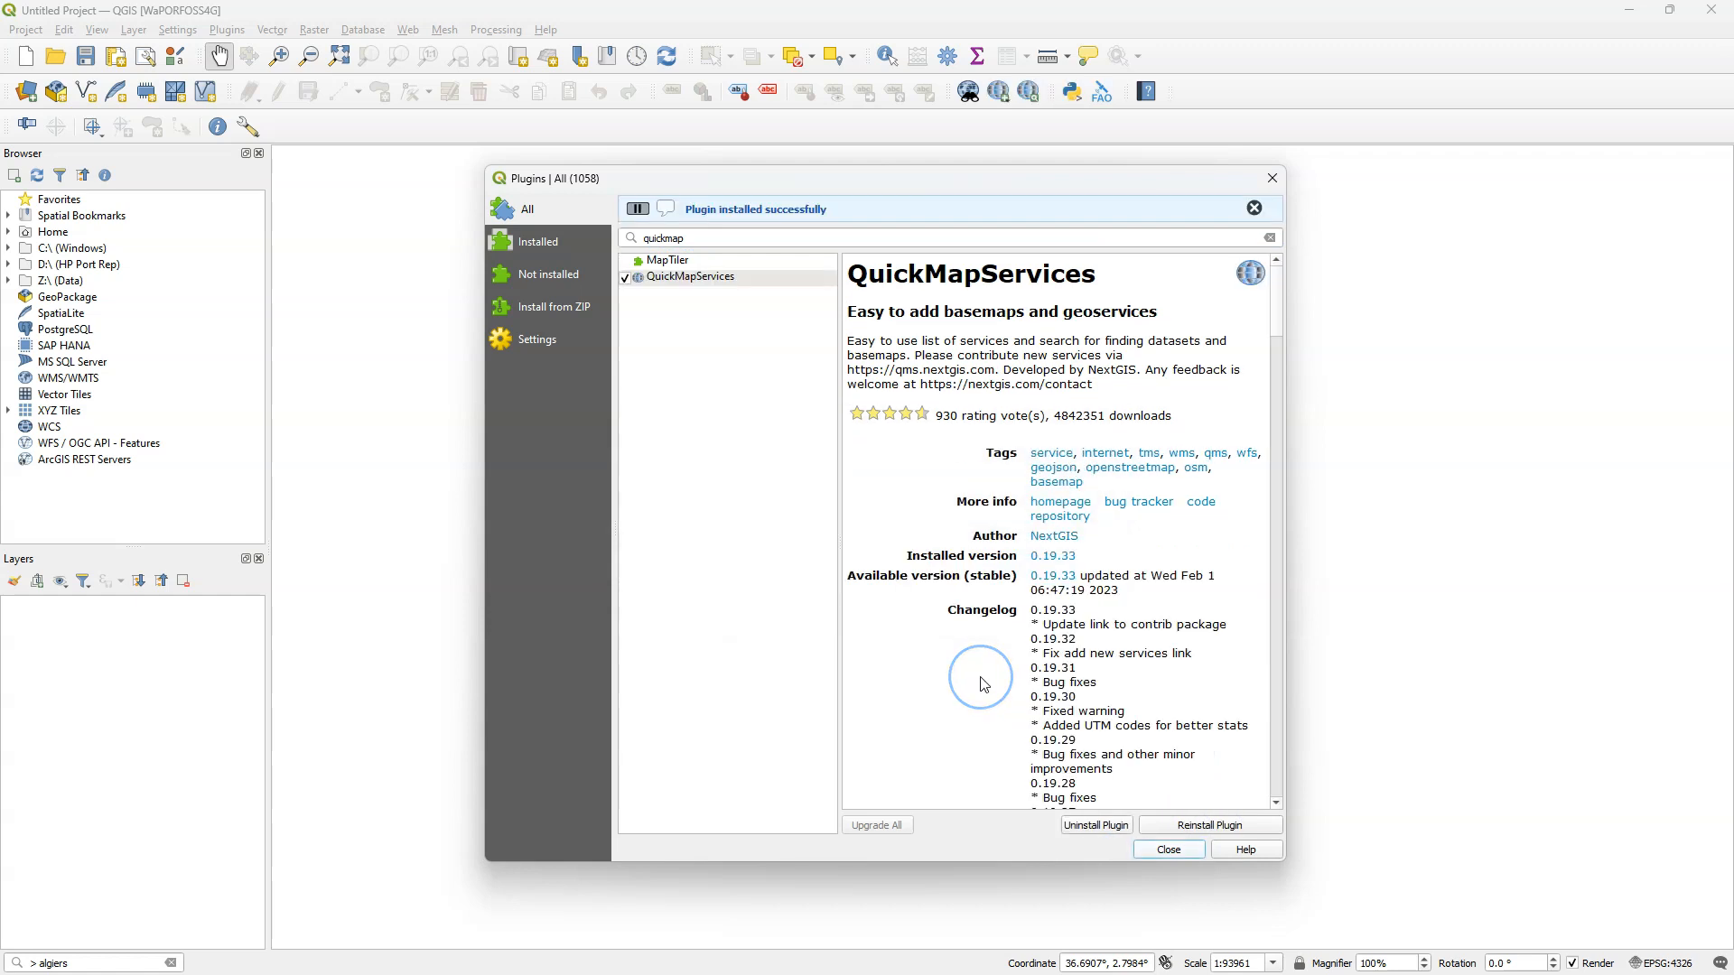
click(1174, 850)
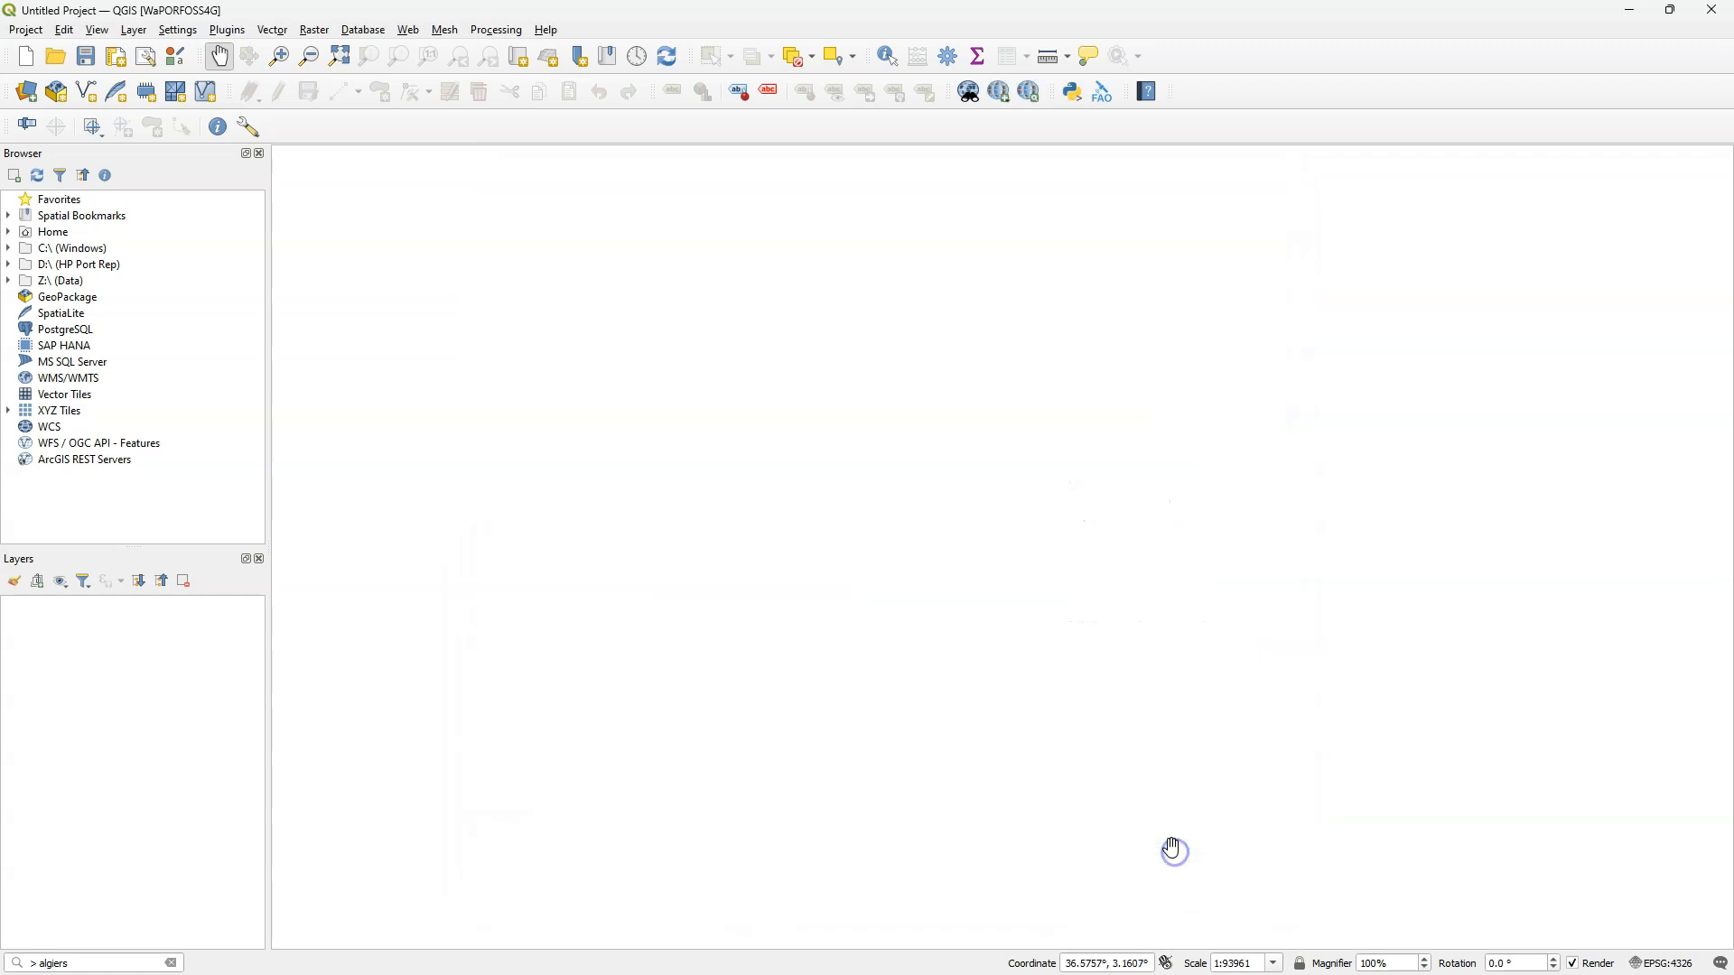
Get the contributed pack of additional services in the QuickMapServices settings and save them.
click(408, 30)
mouse_move(434, 77)
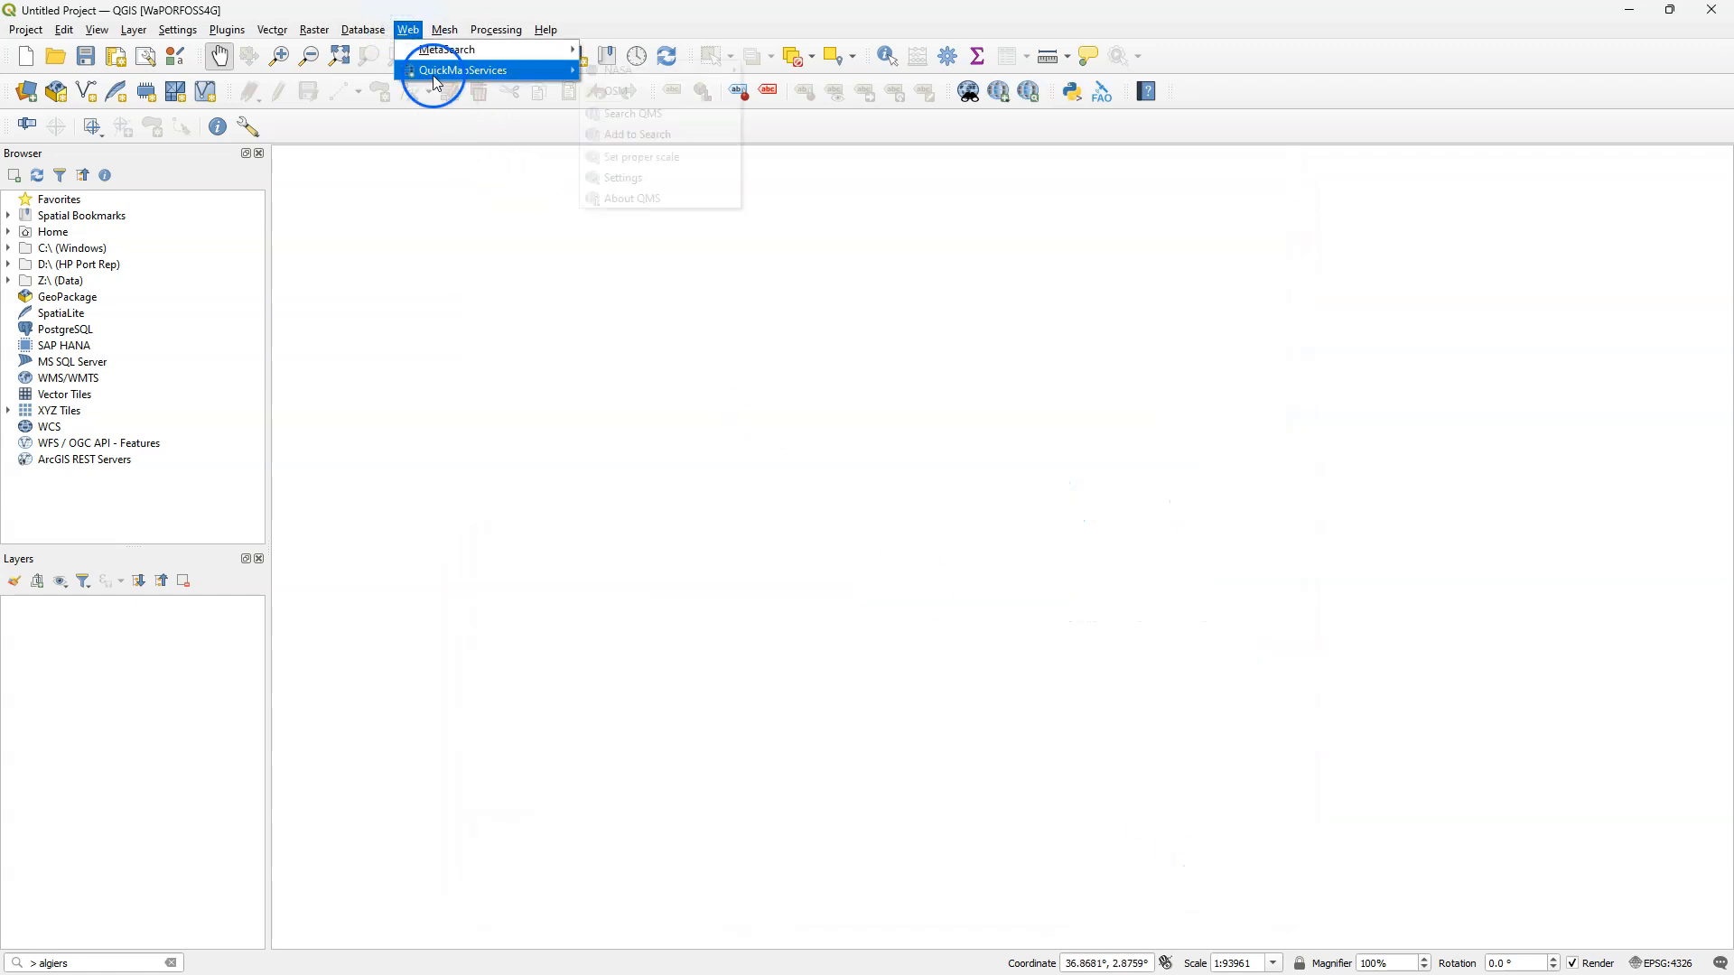
click(686, 72)
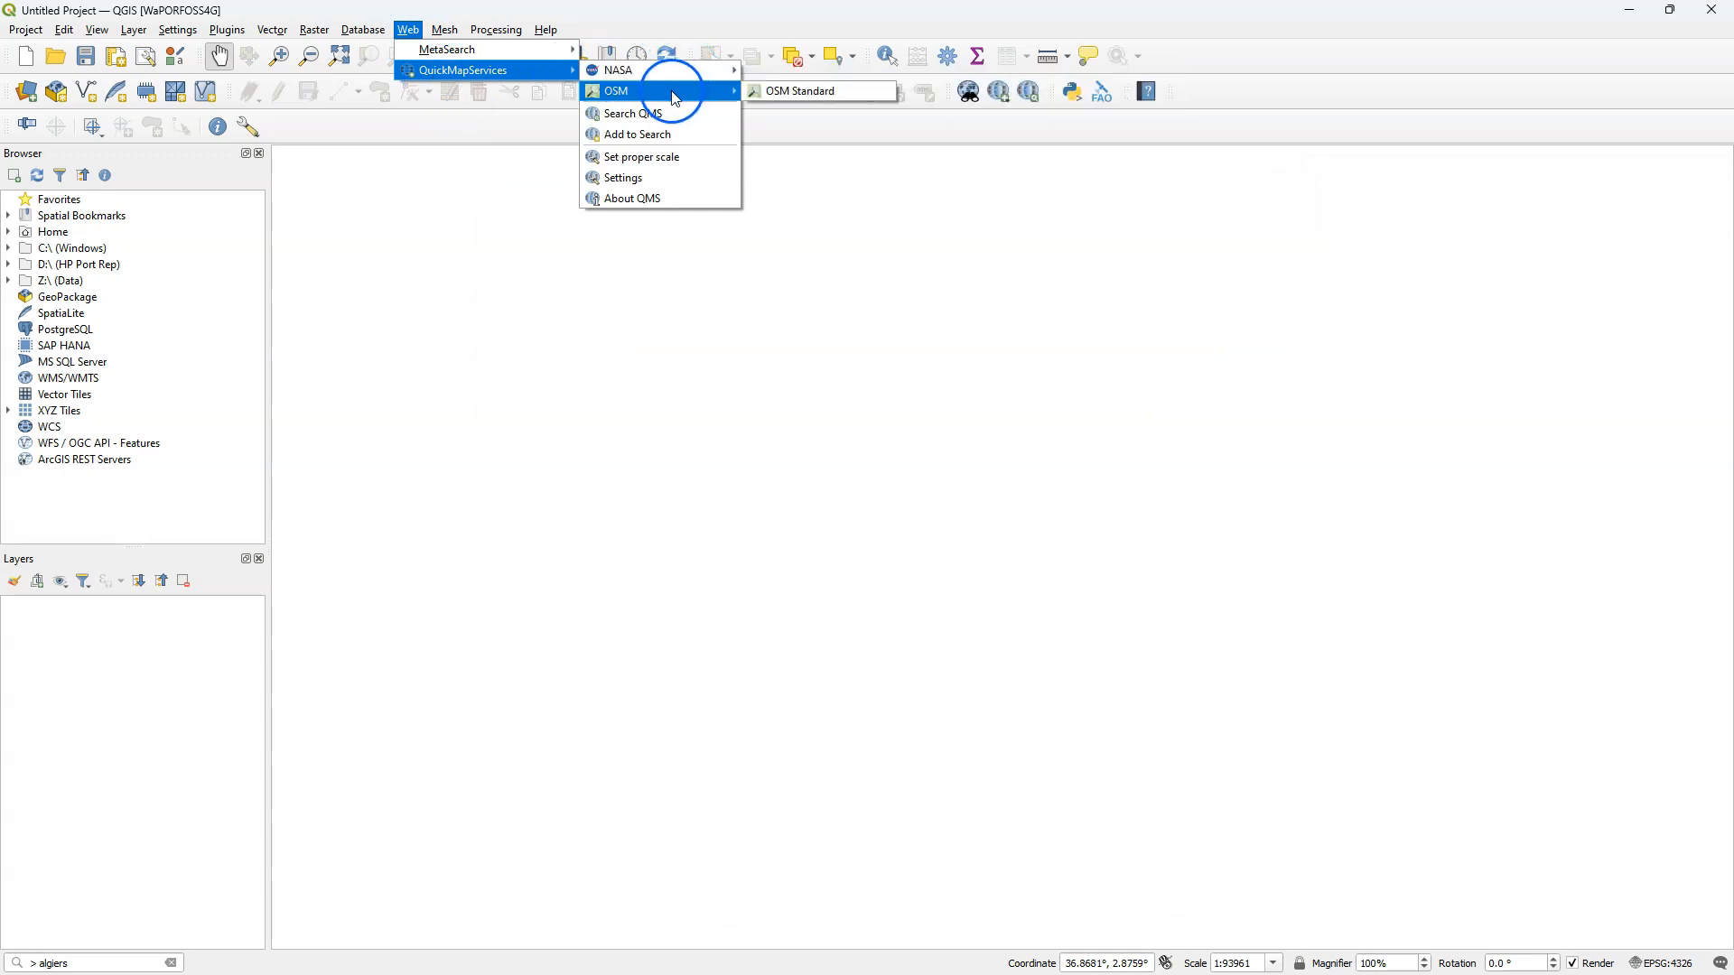
click(662, 180)
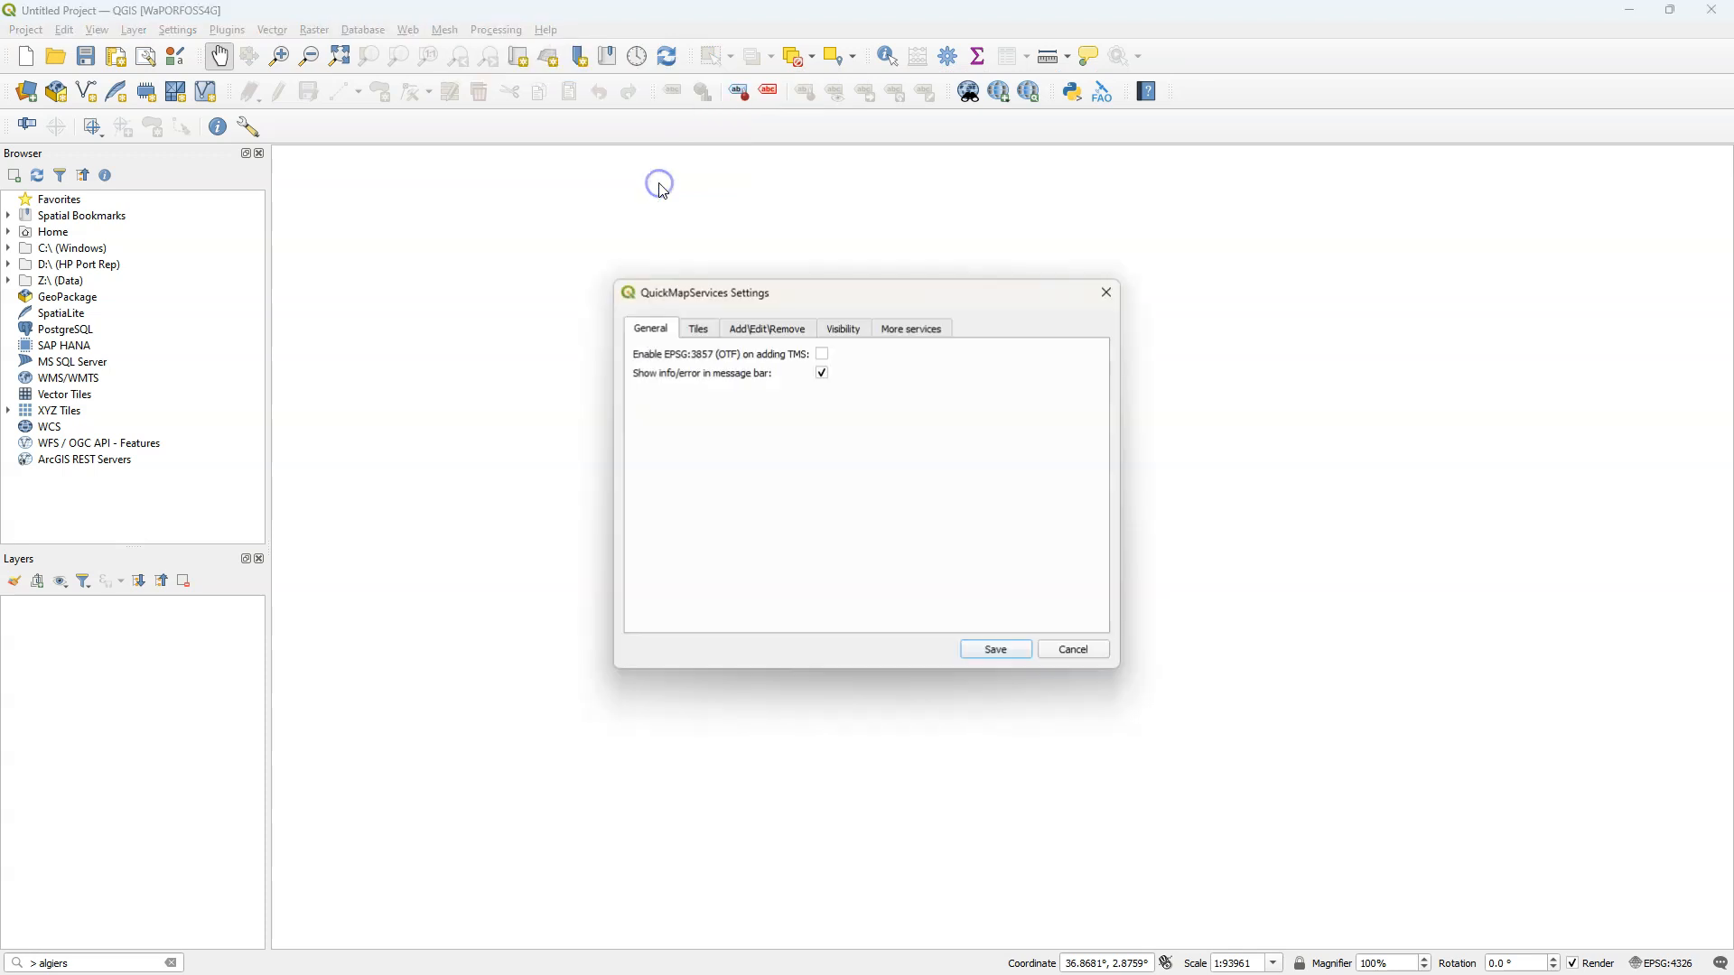
click(914, 329)
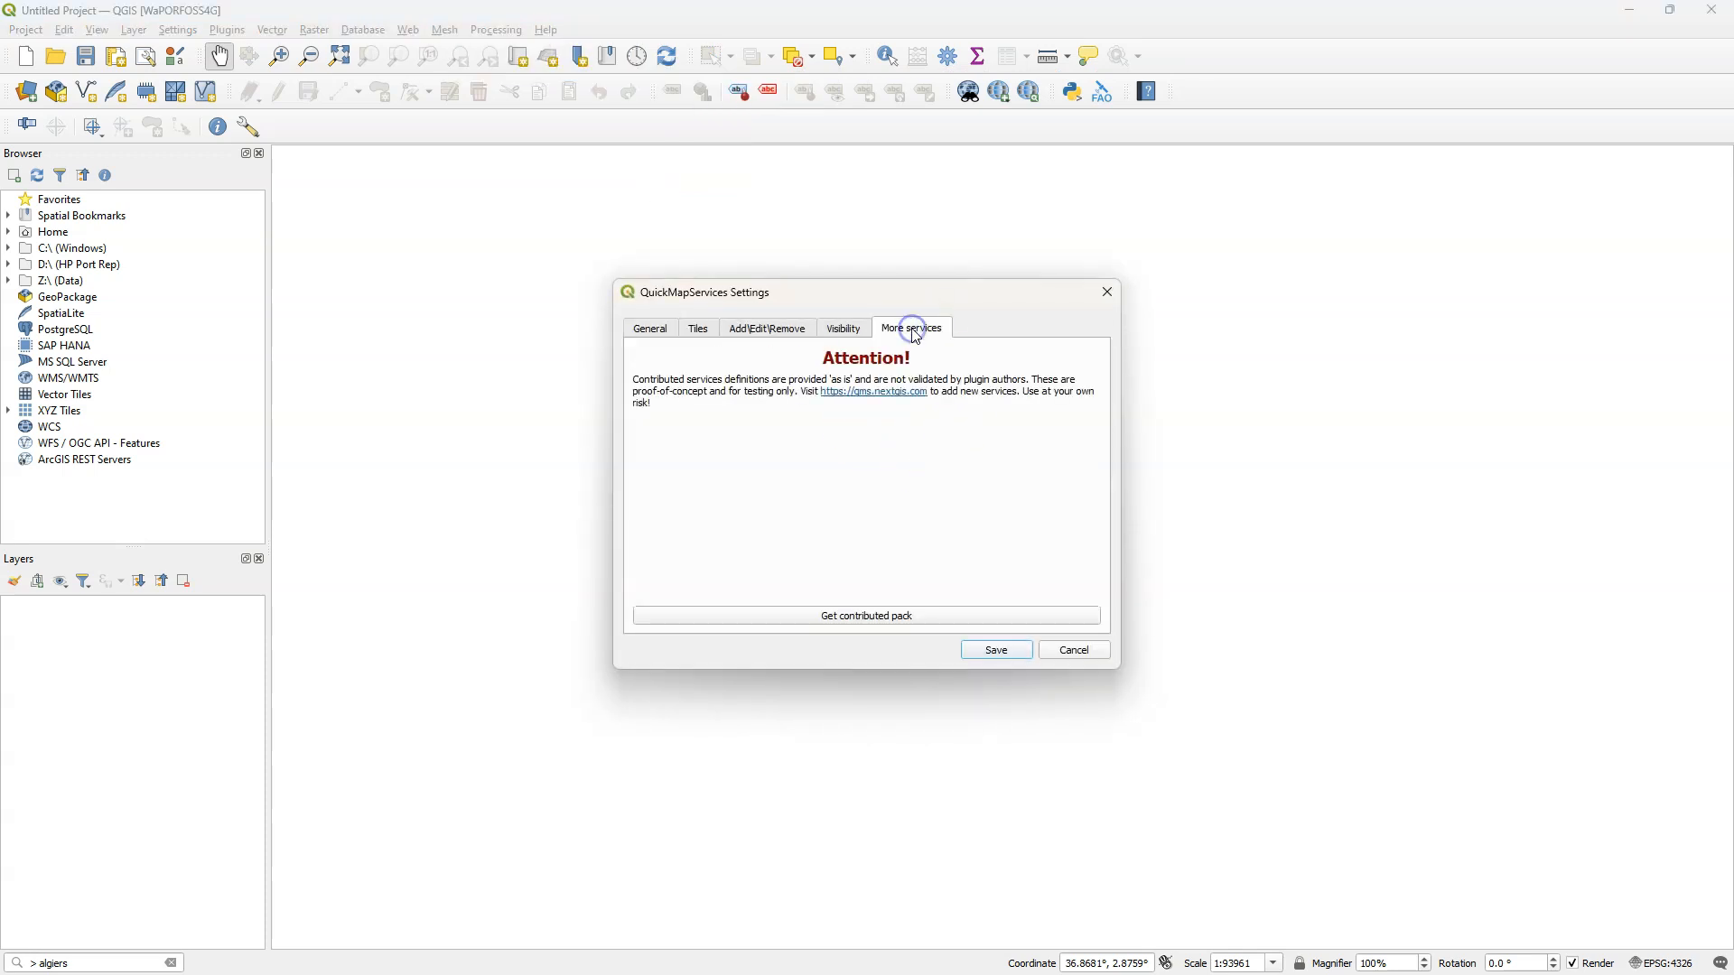
click(922, 615)
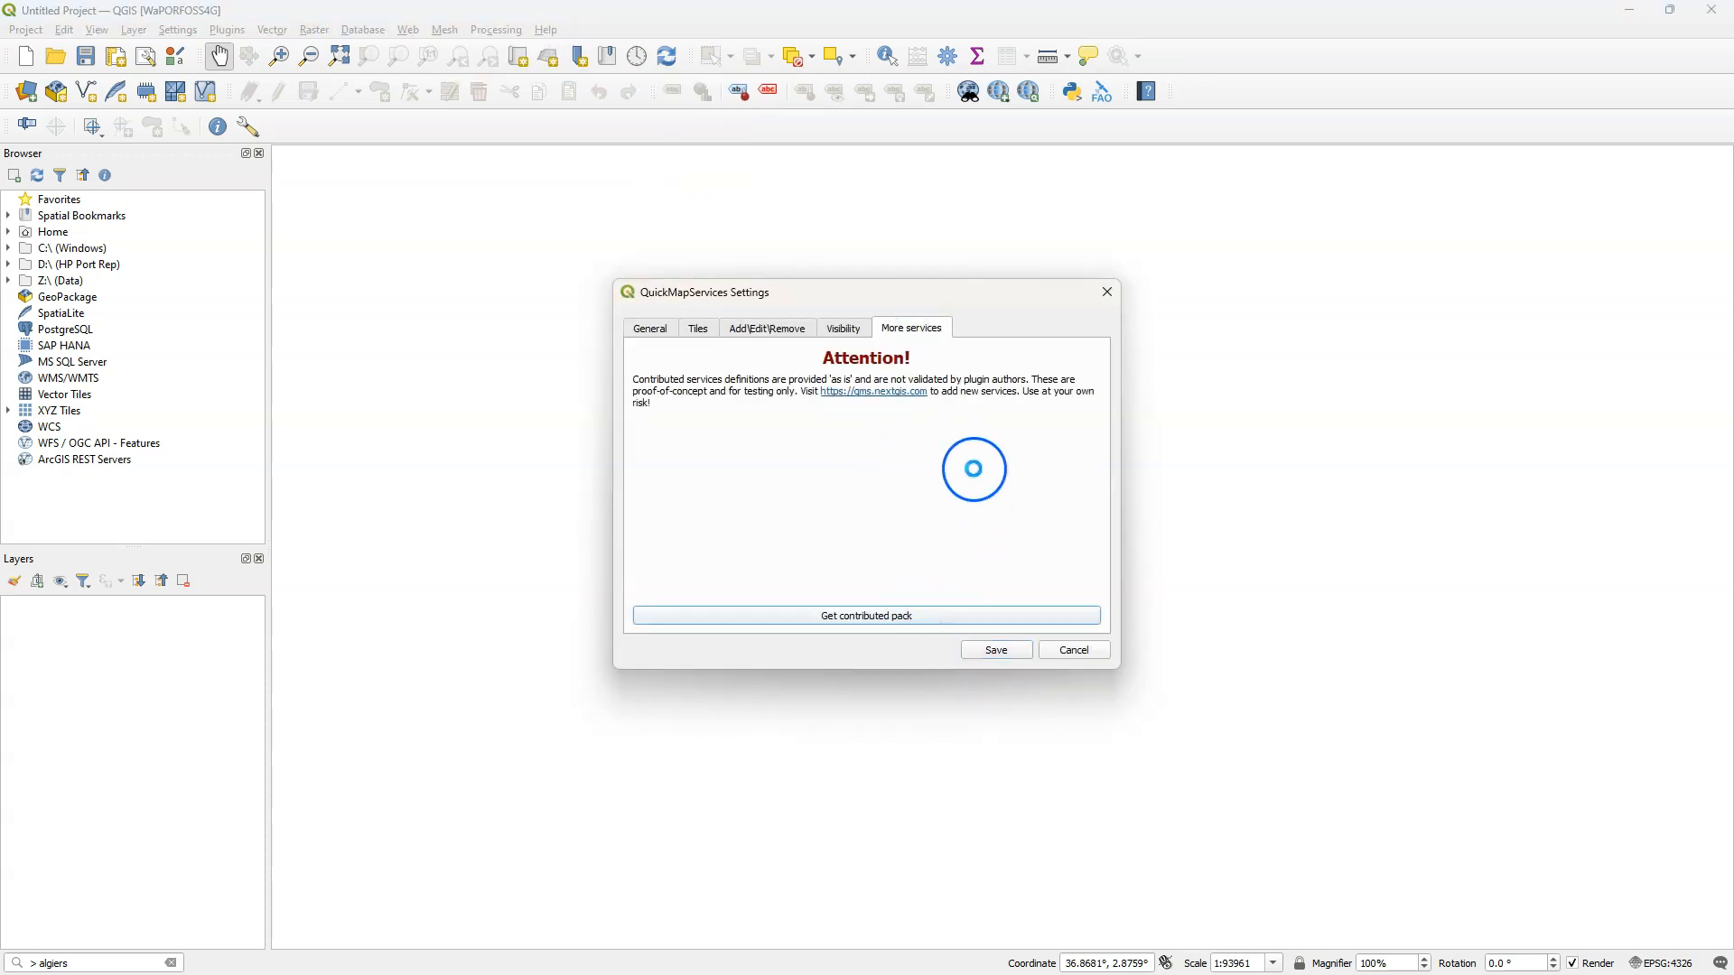
click(971, 503)
click(994, 649)
Add the Google Satellite basemap from QuickMapServices to the project and bring northeast Africa into view.
click(408, 30)
mouse_move(428, 69)
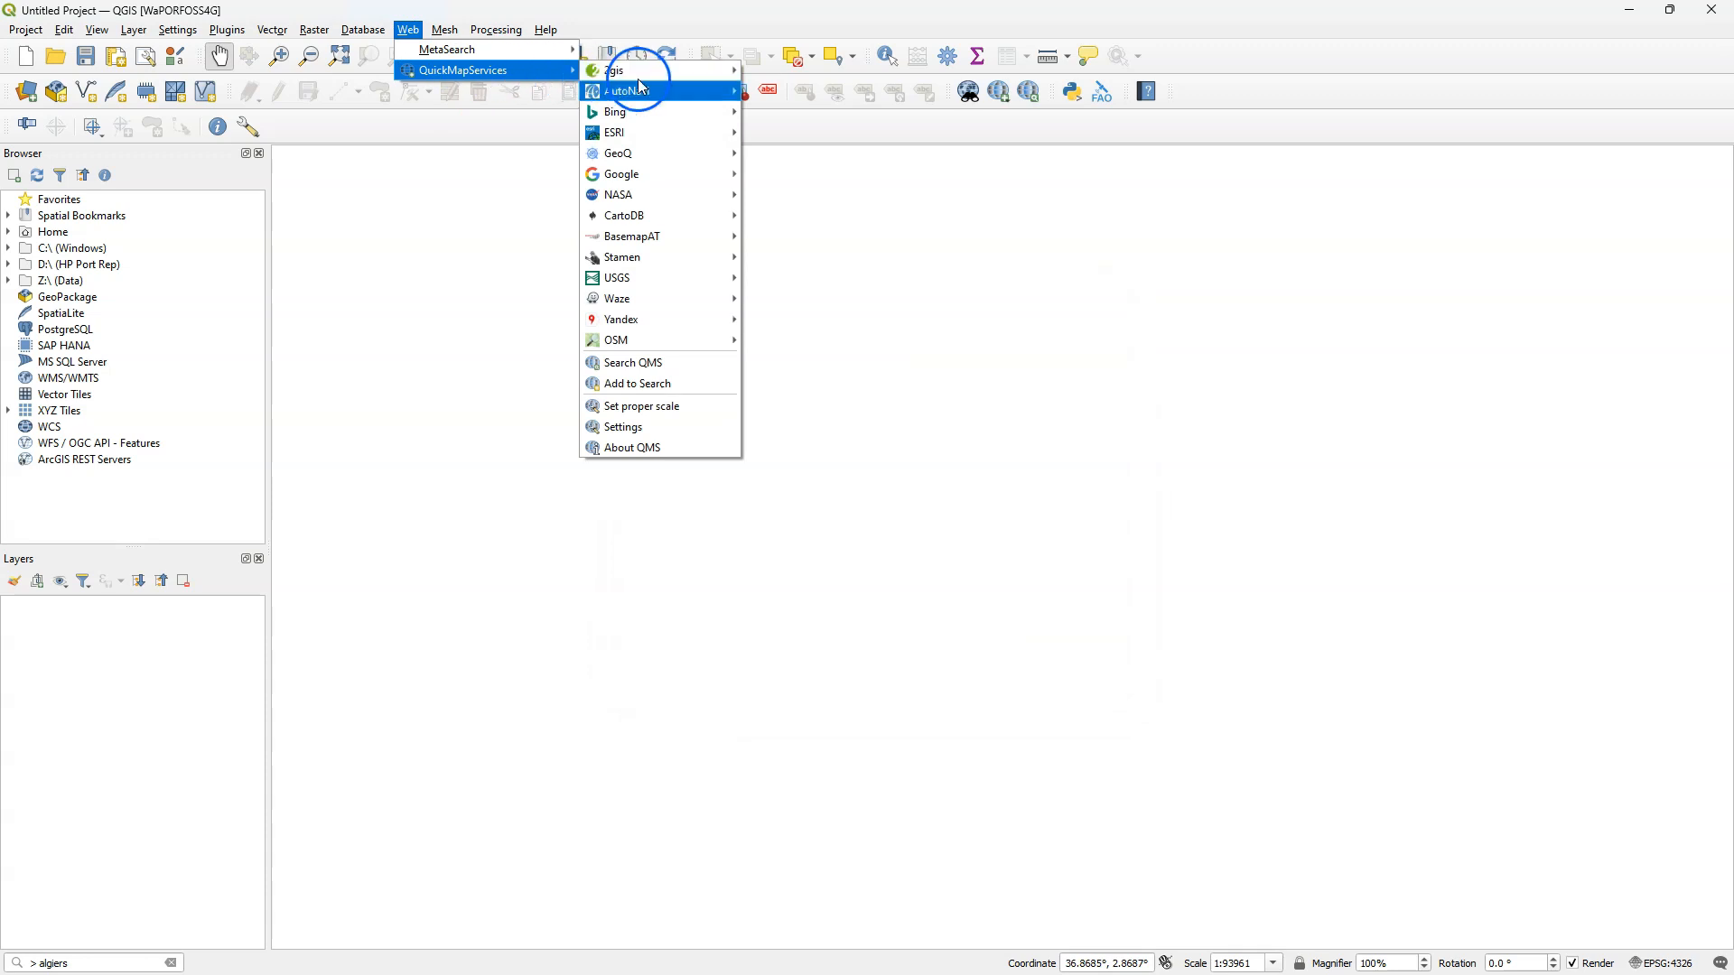
mouse_move(679, 177)
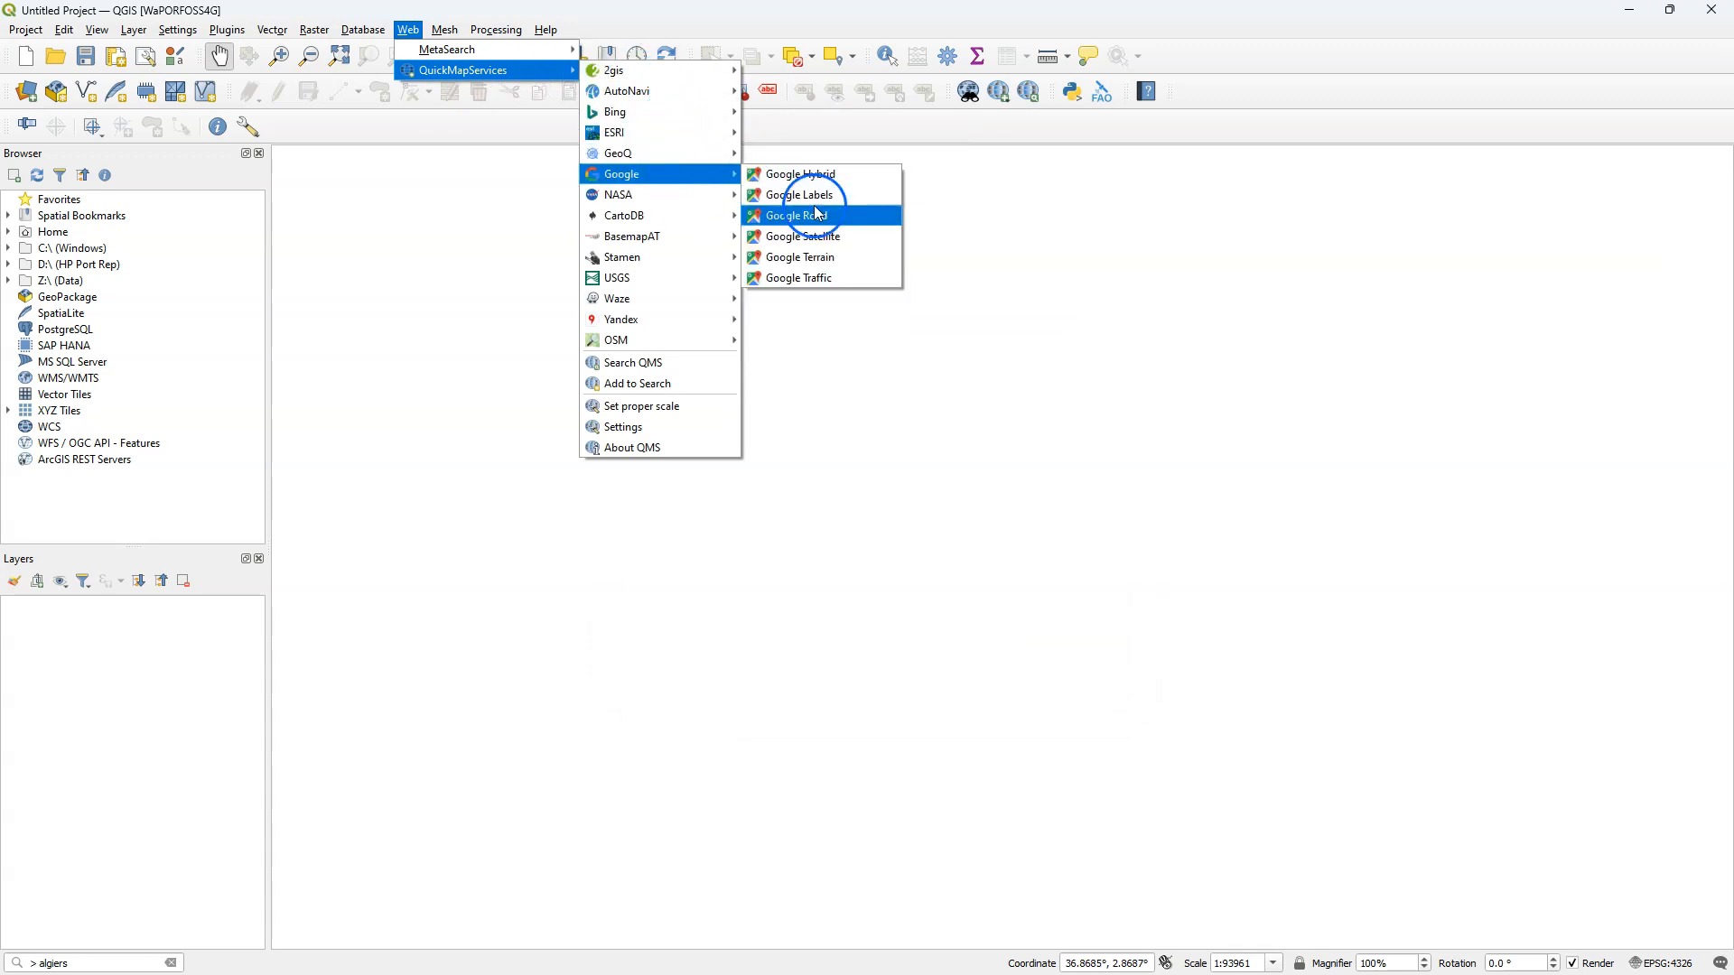
click(826, 234)
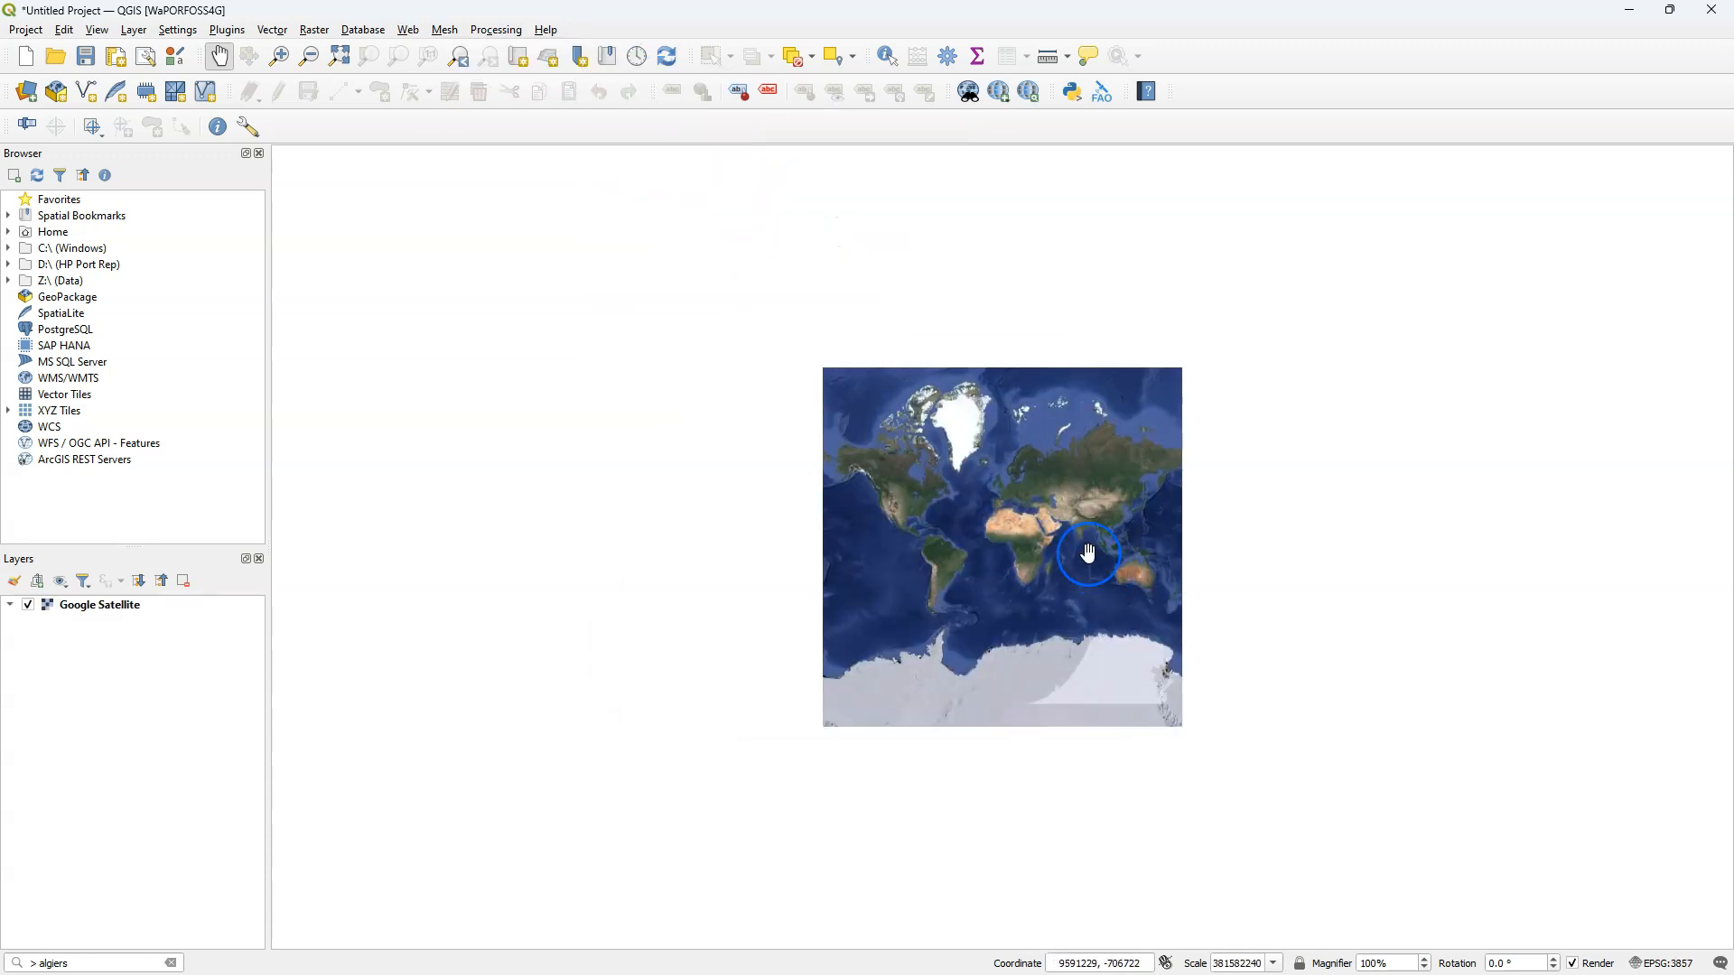
scroll(1027, 502, up, 2)
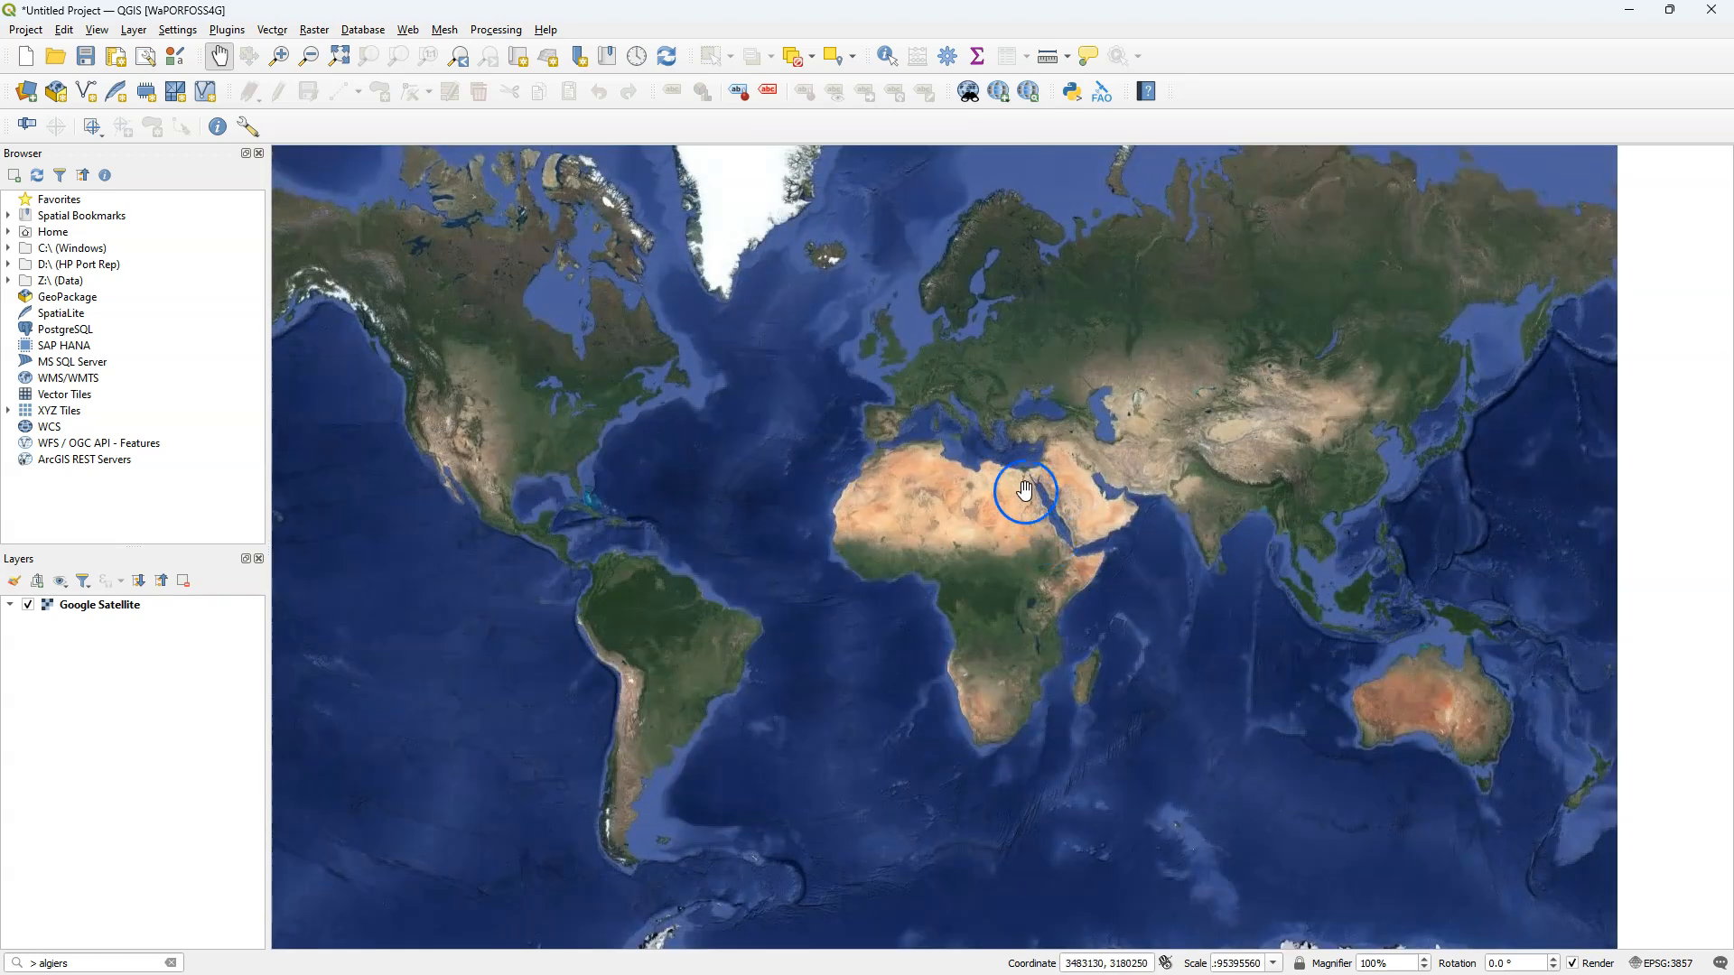
scroll(1026, 501, up, 2)
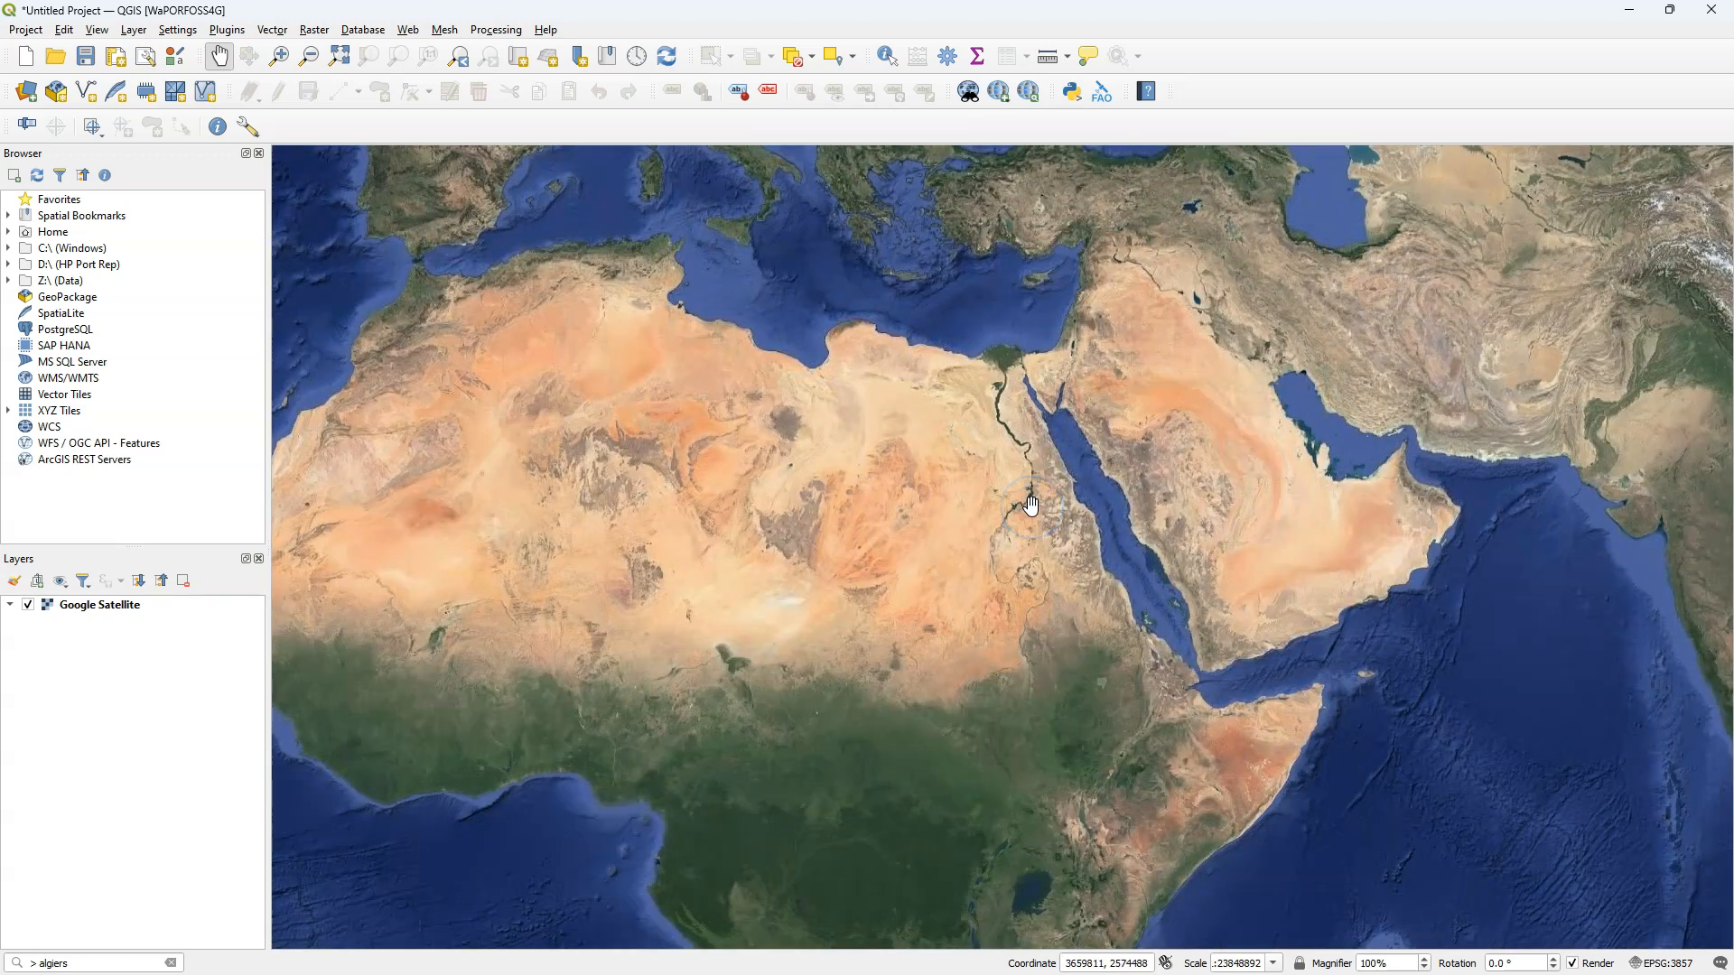
Zoom the map to the circular irrigated fields on both sides of the Nile, at a scale of 1:93160.
scroll(1029, 504, up, 1)
scroll(1014, 503, up, 4)
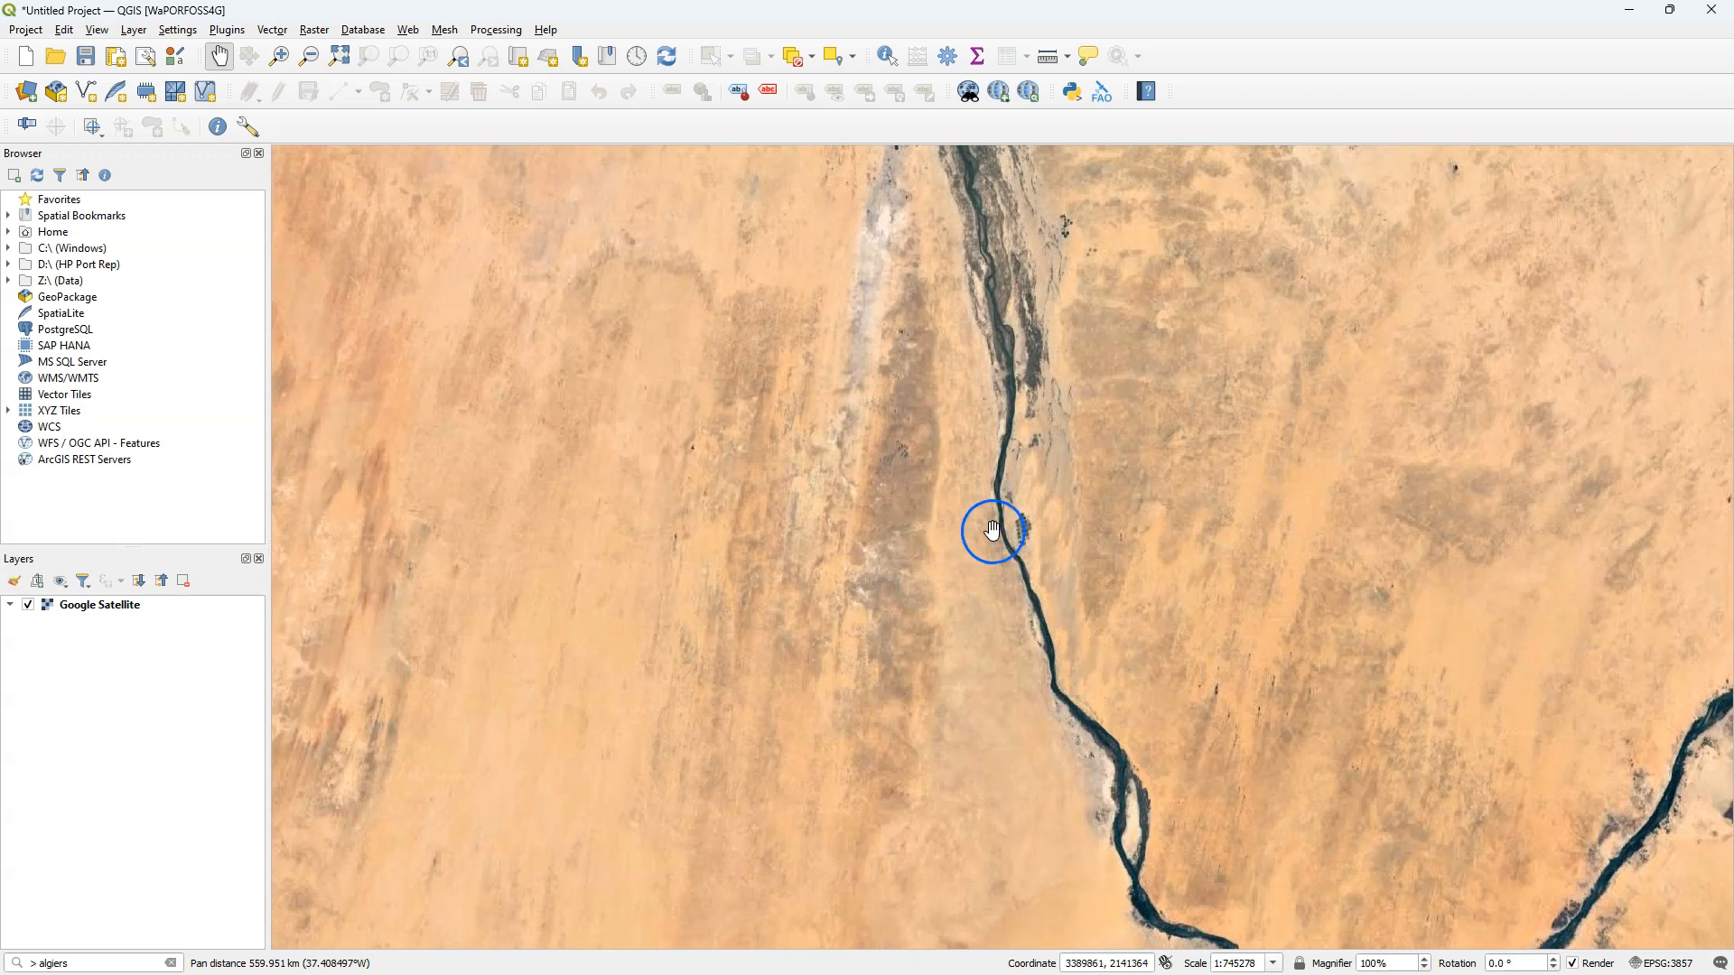
scroll(1011, 533, up, 1)
scroll(1052, 519, up, 1)
scroll(939, 587, up, 1)
drag(920, 602, 1153, 472)
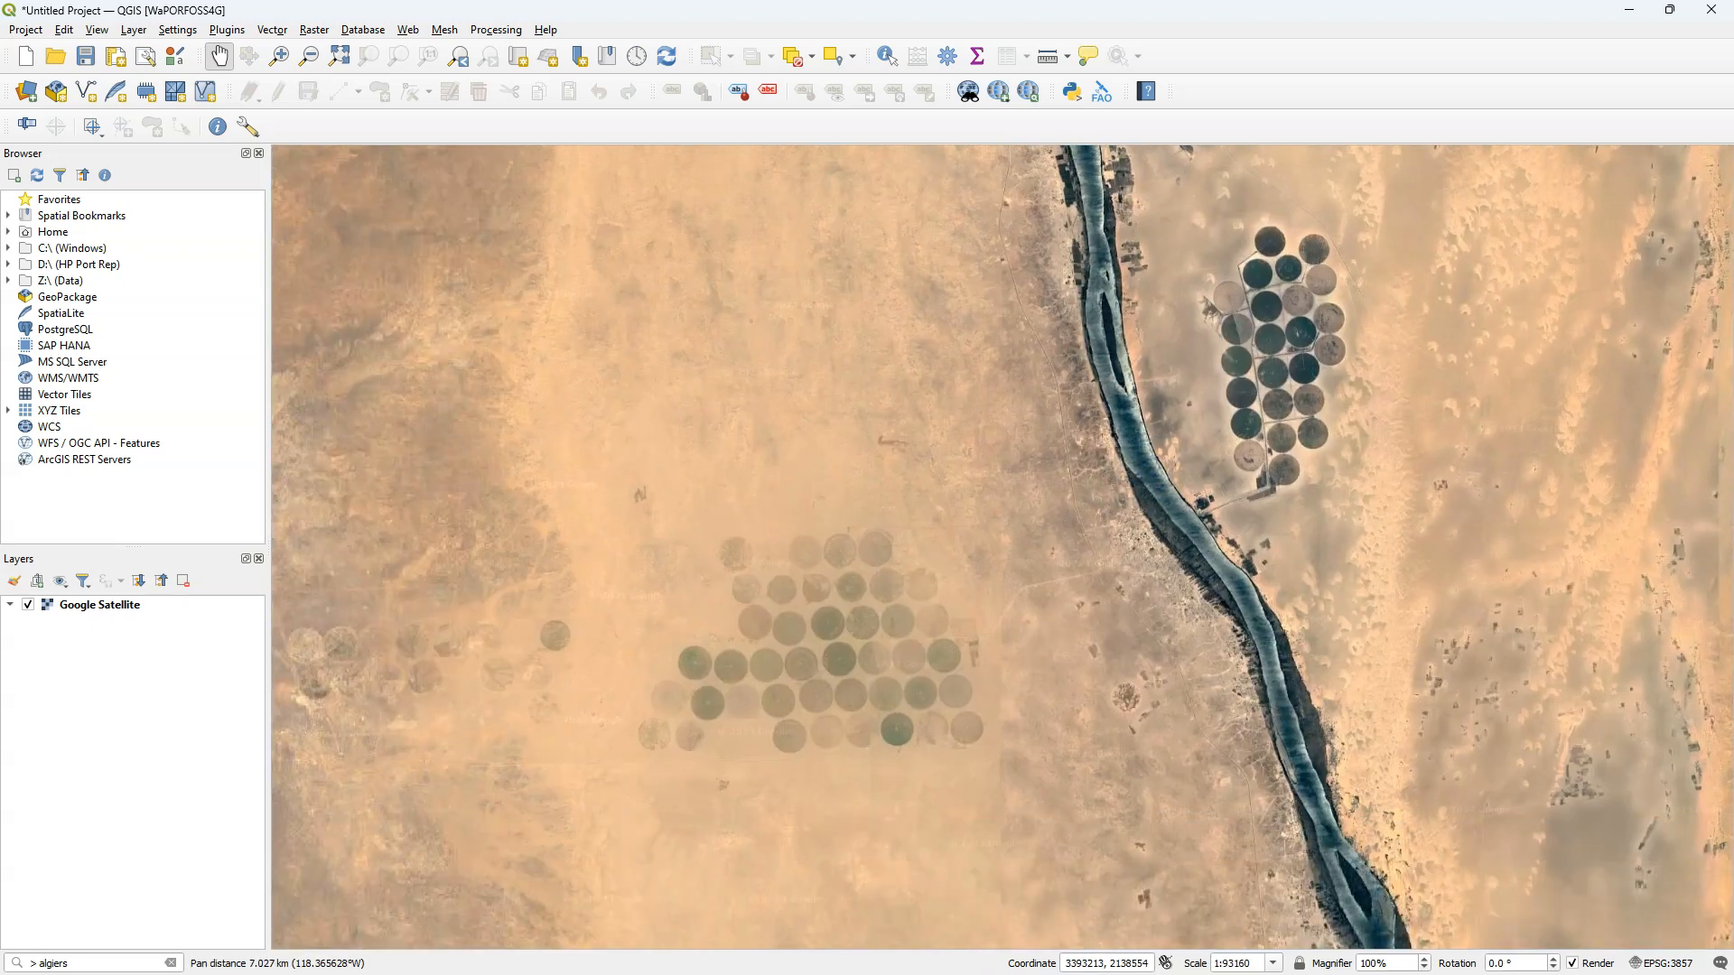
click(1145, 469)
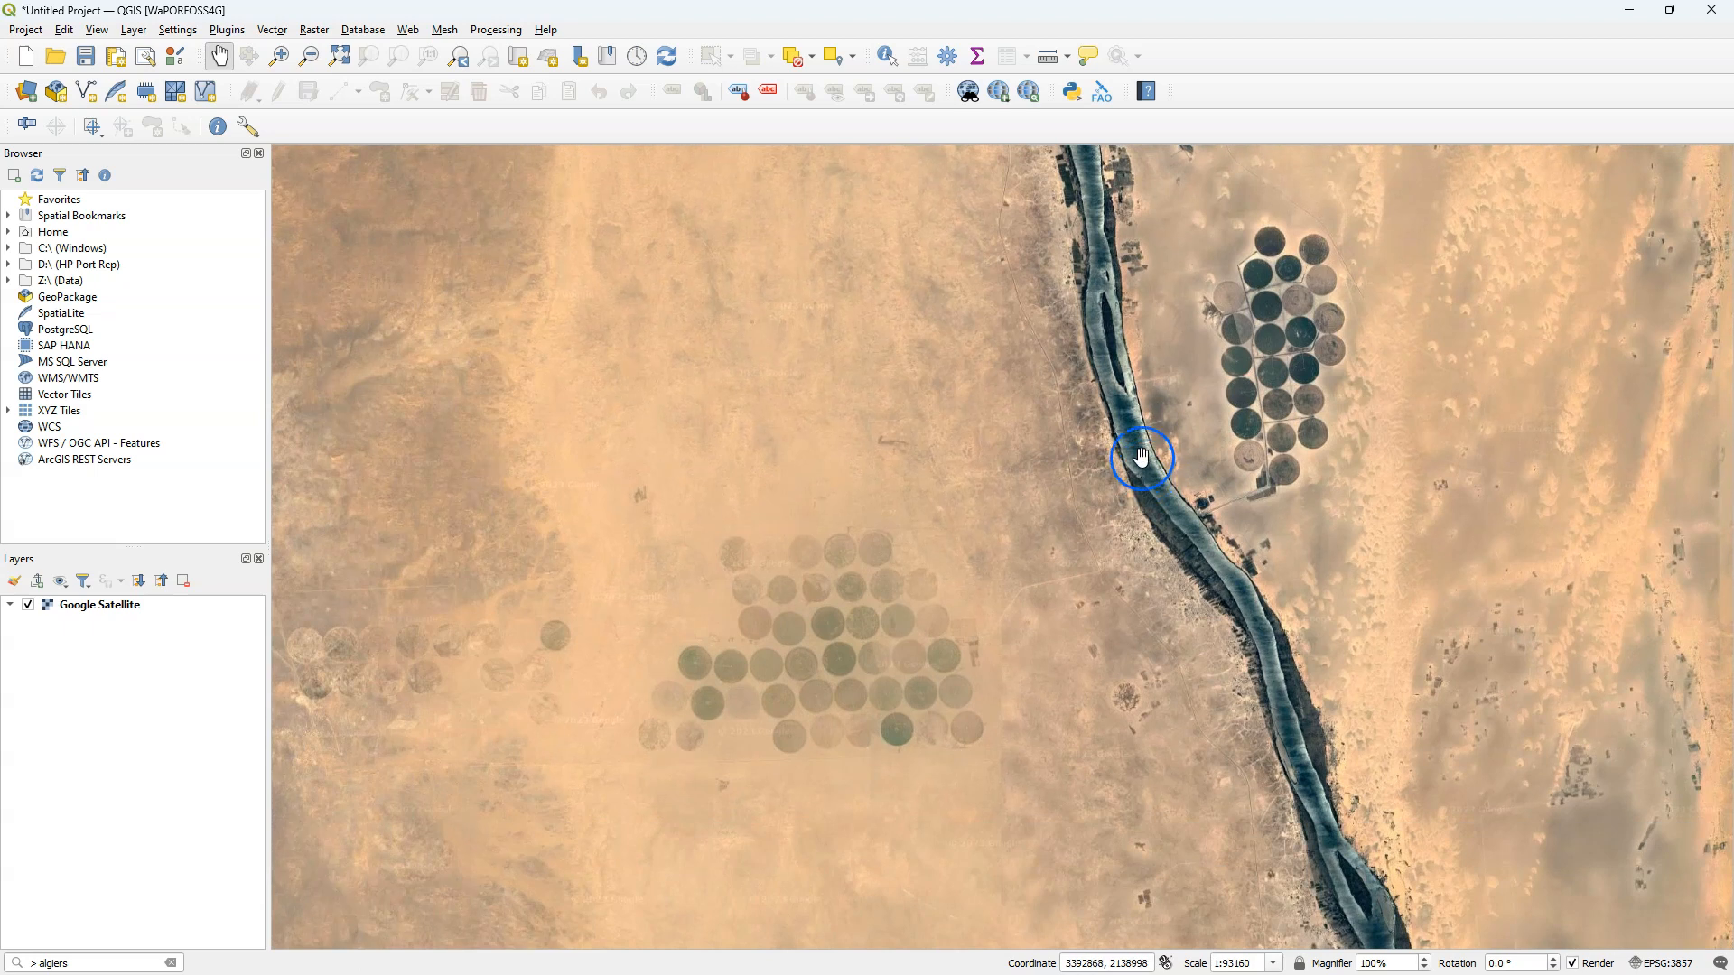
Open the FAO Downloader plugin, request a token from the WaPOR site and sign in there with Google.
click(1106, 91)
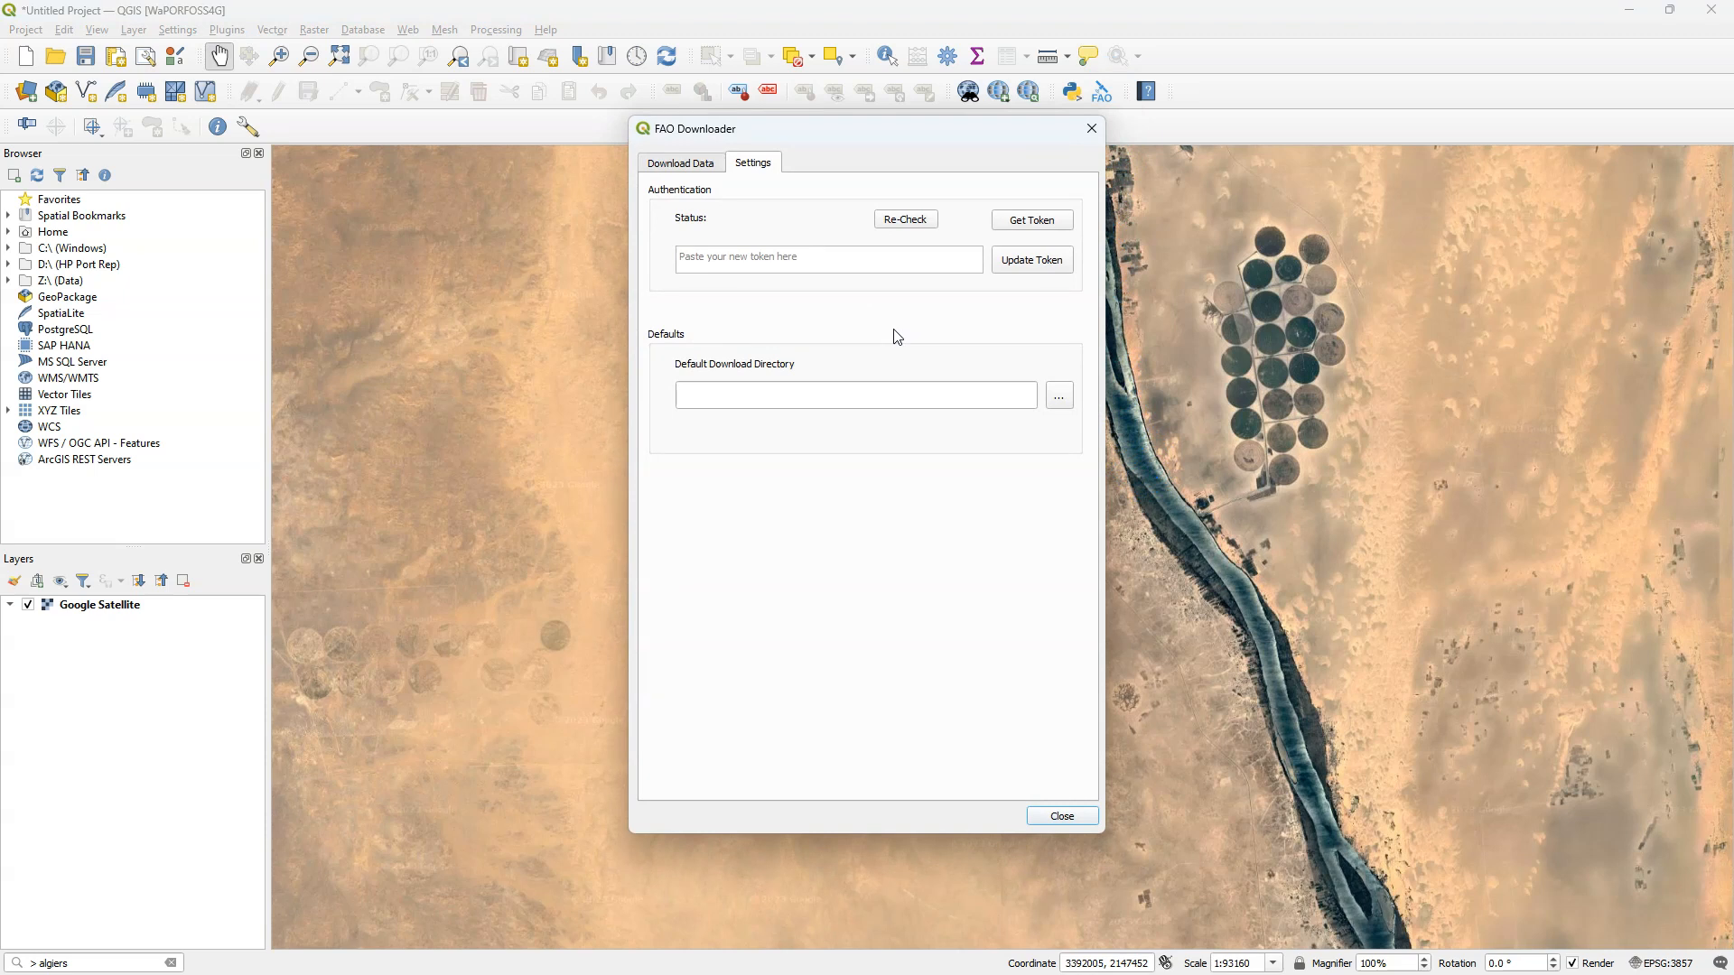
click(1039, 223)
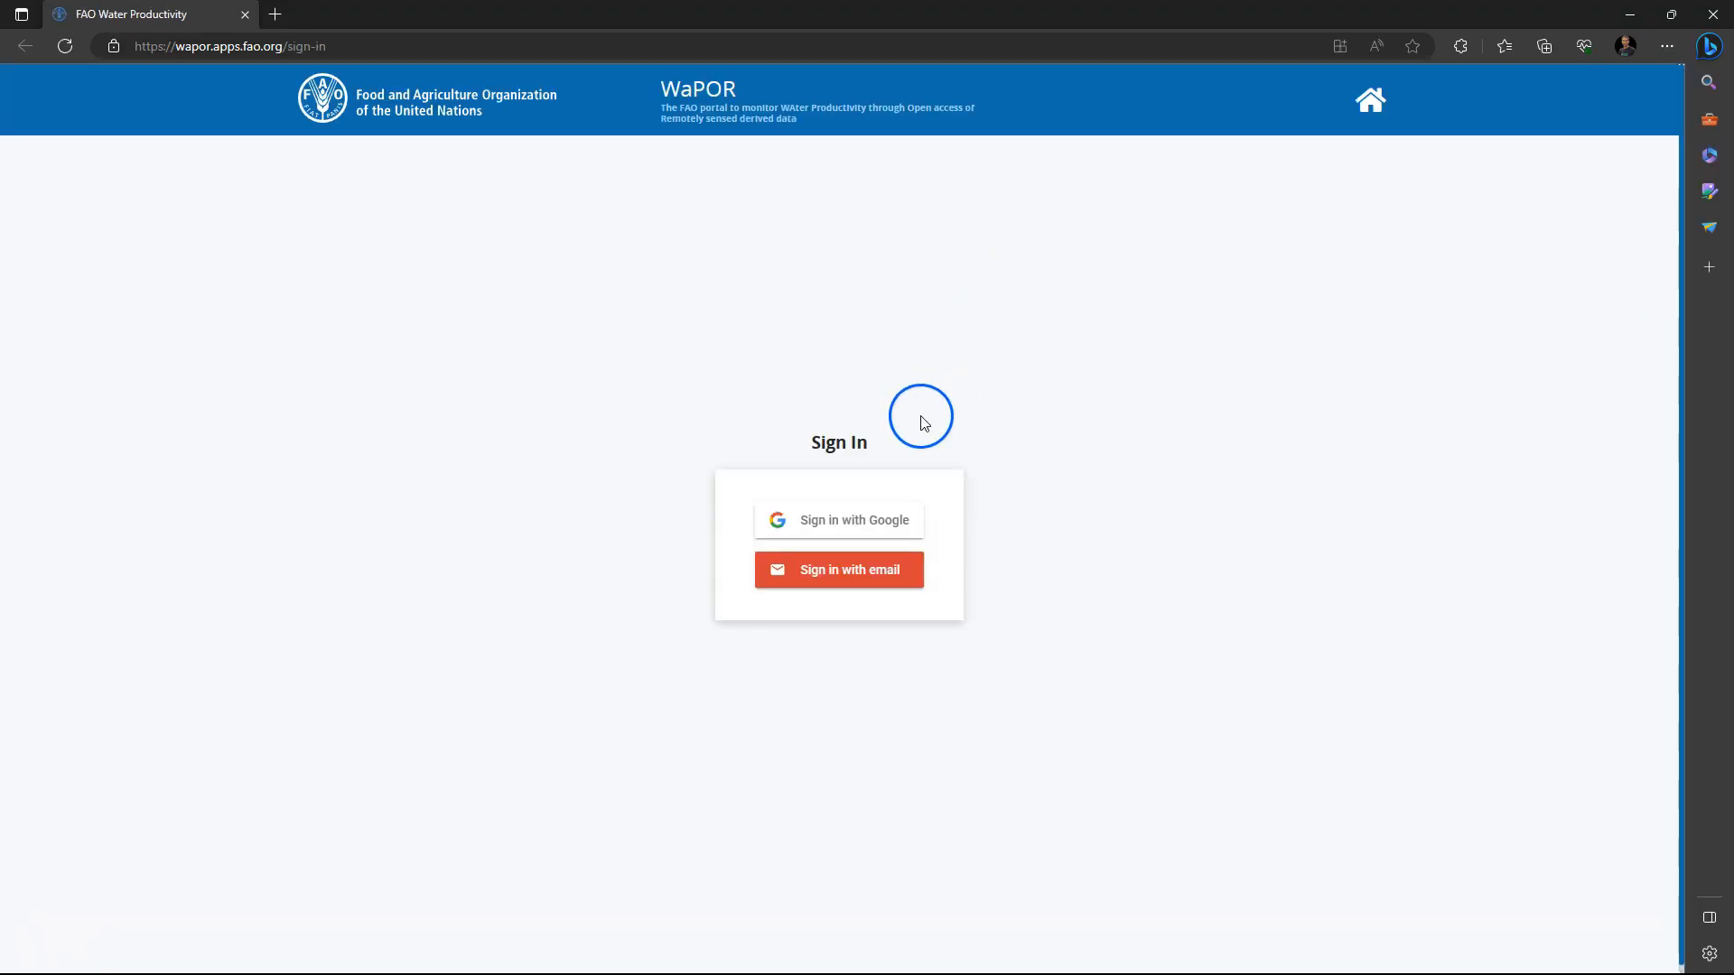
click(851, 524)
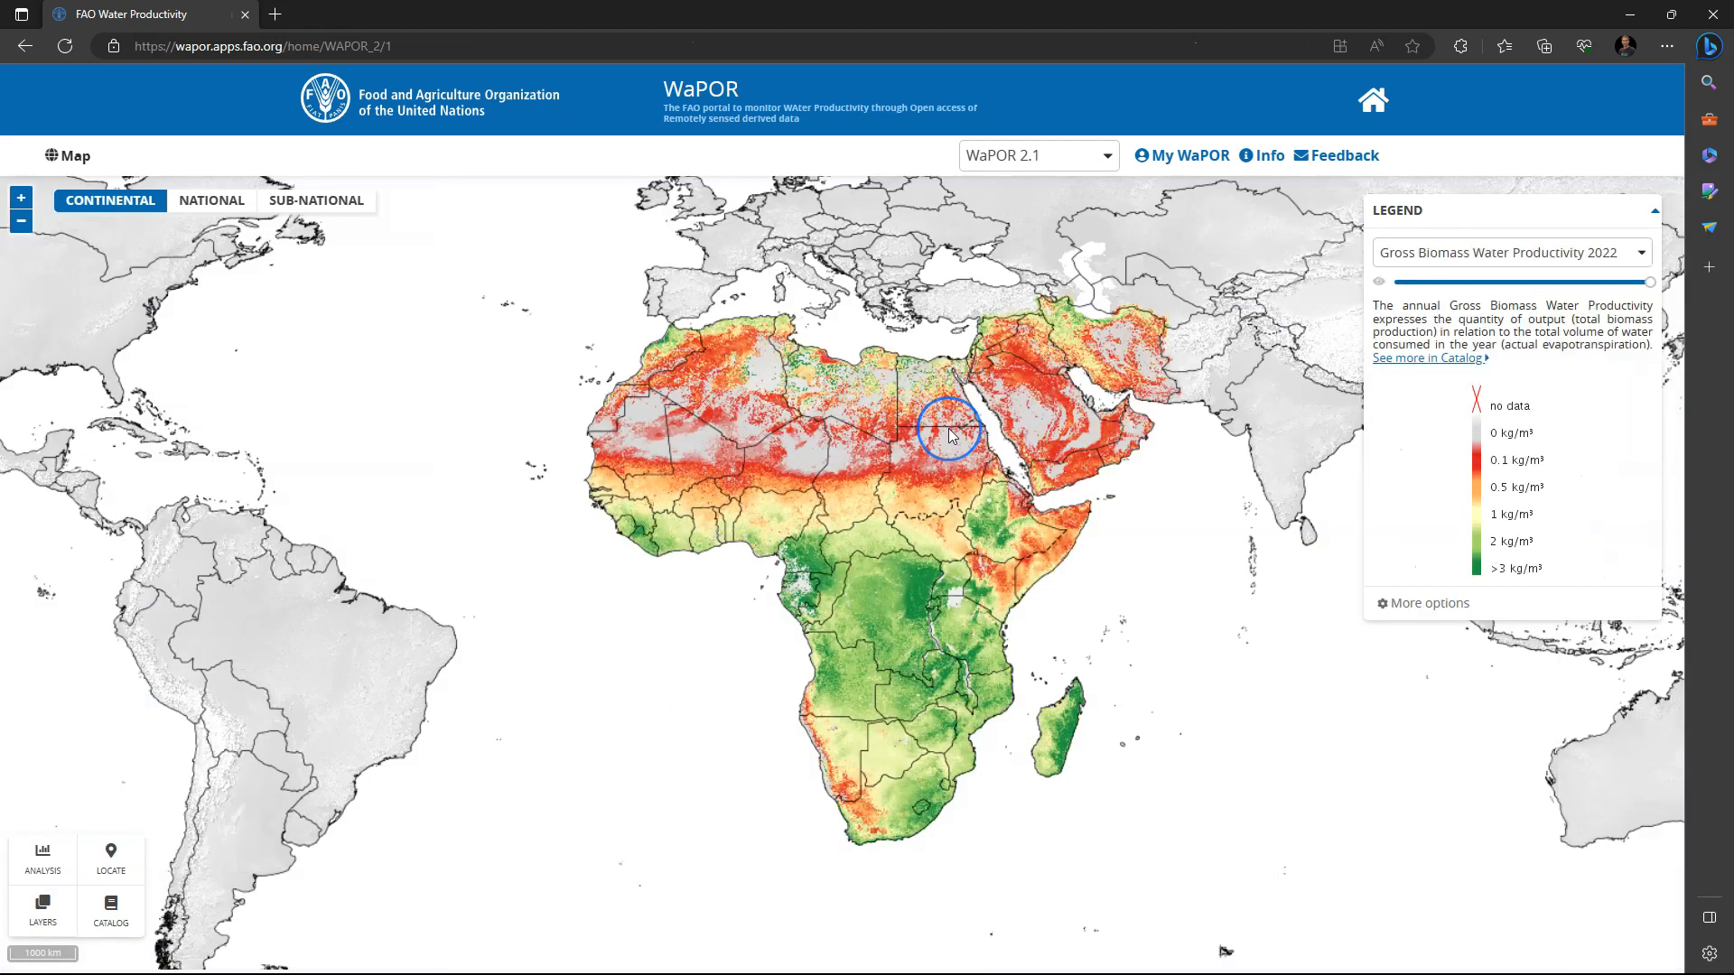
In the My WaPOR profile, revoke the active API token, generate a new one and copy it to the clipboard.
click(1175, 157)
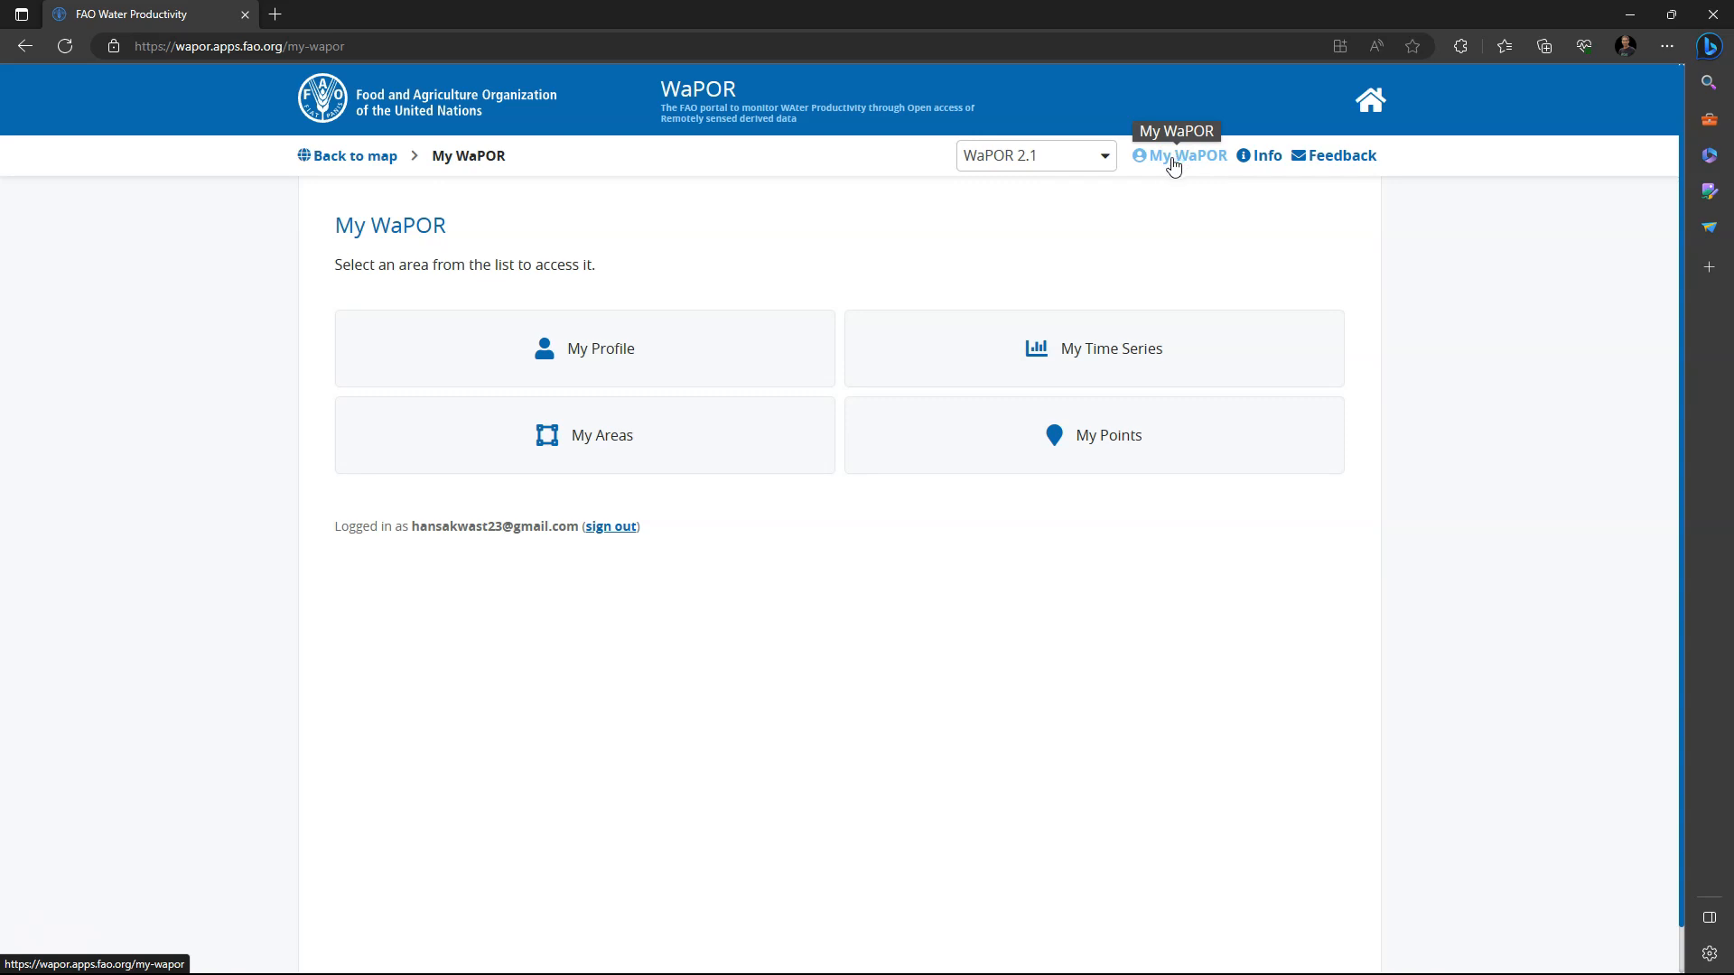
click(574, 350)
click(916, 460)
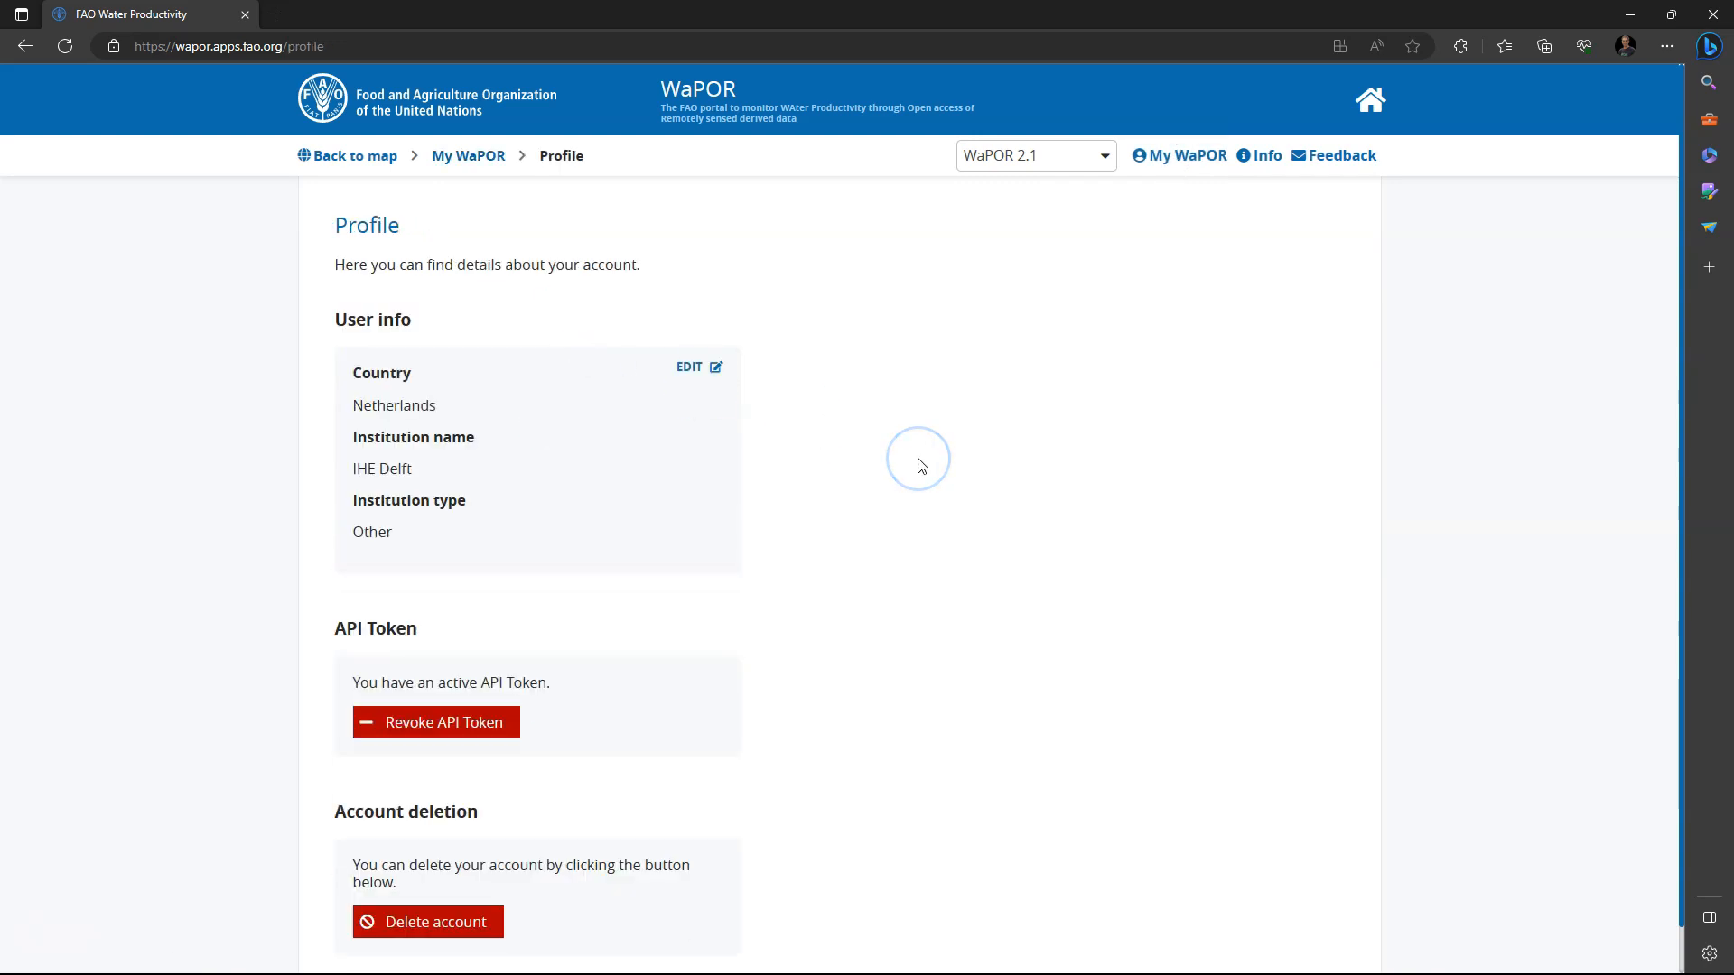
scroll(921, 465, down, 1)
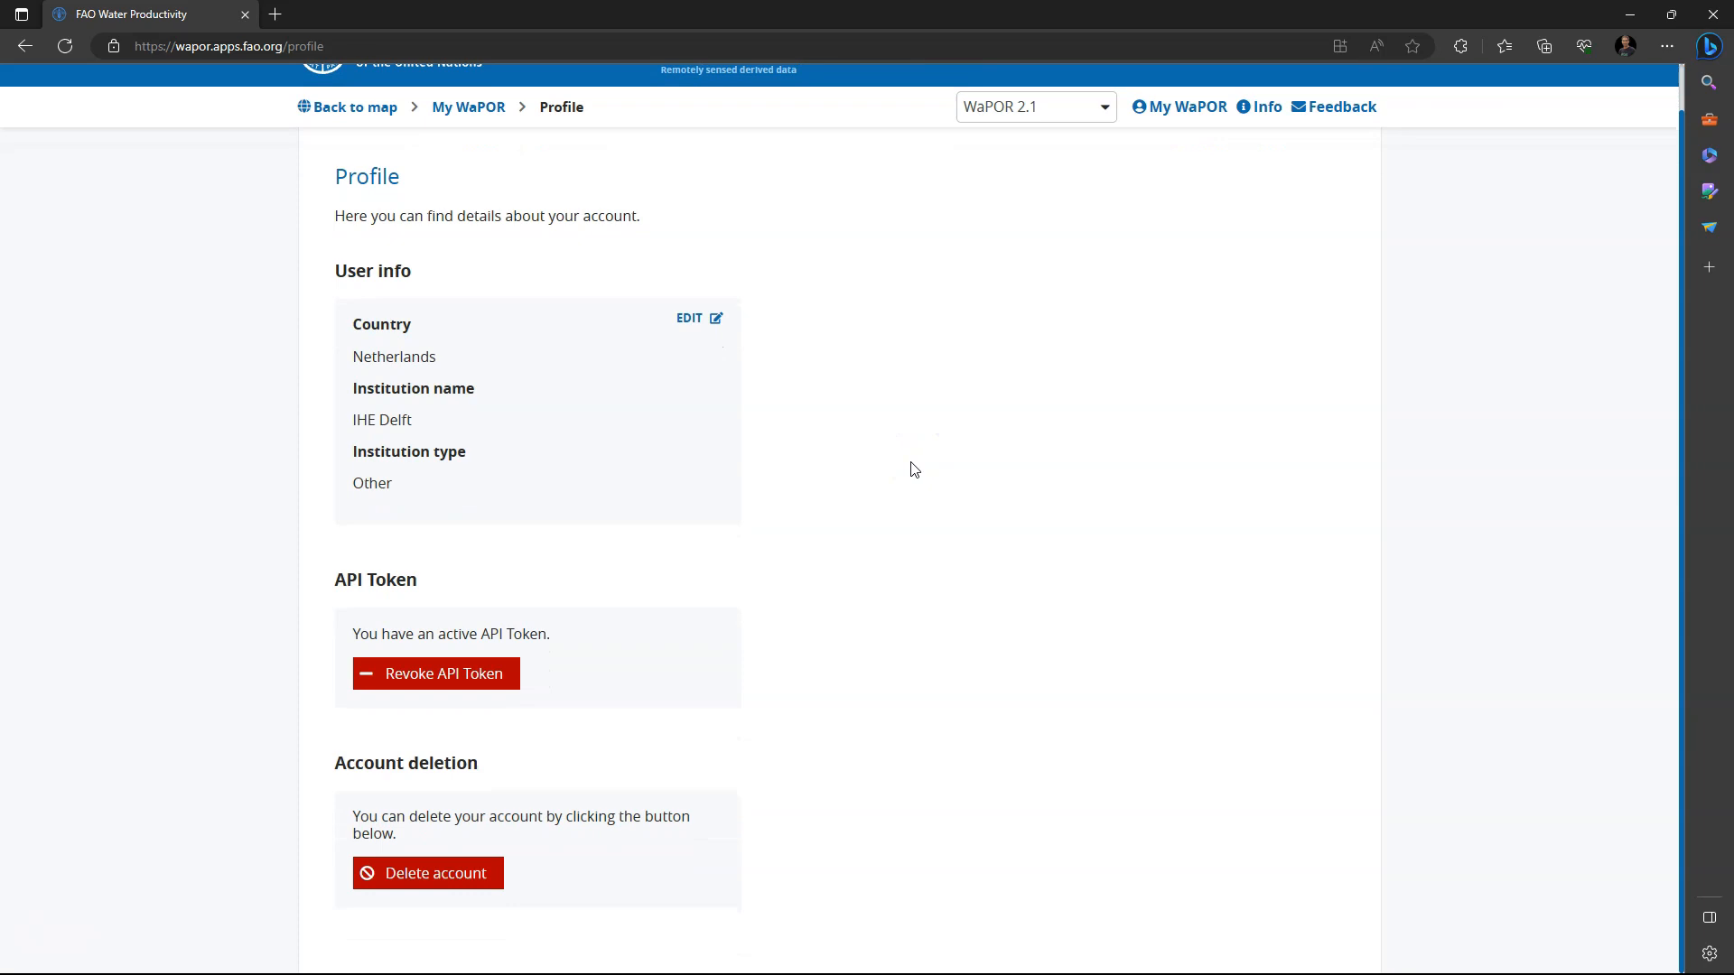
click(428, 681)
click(427, 683)
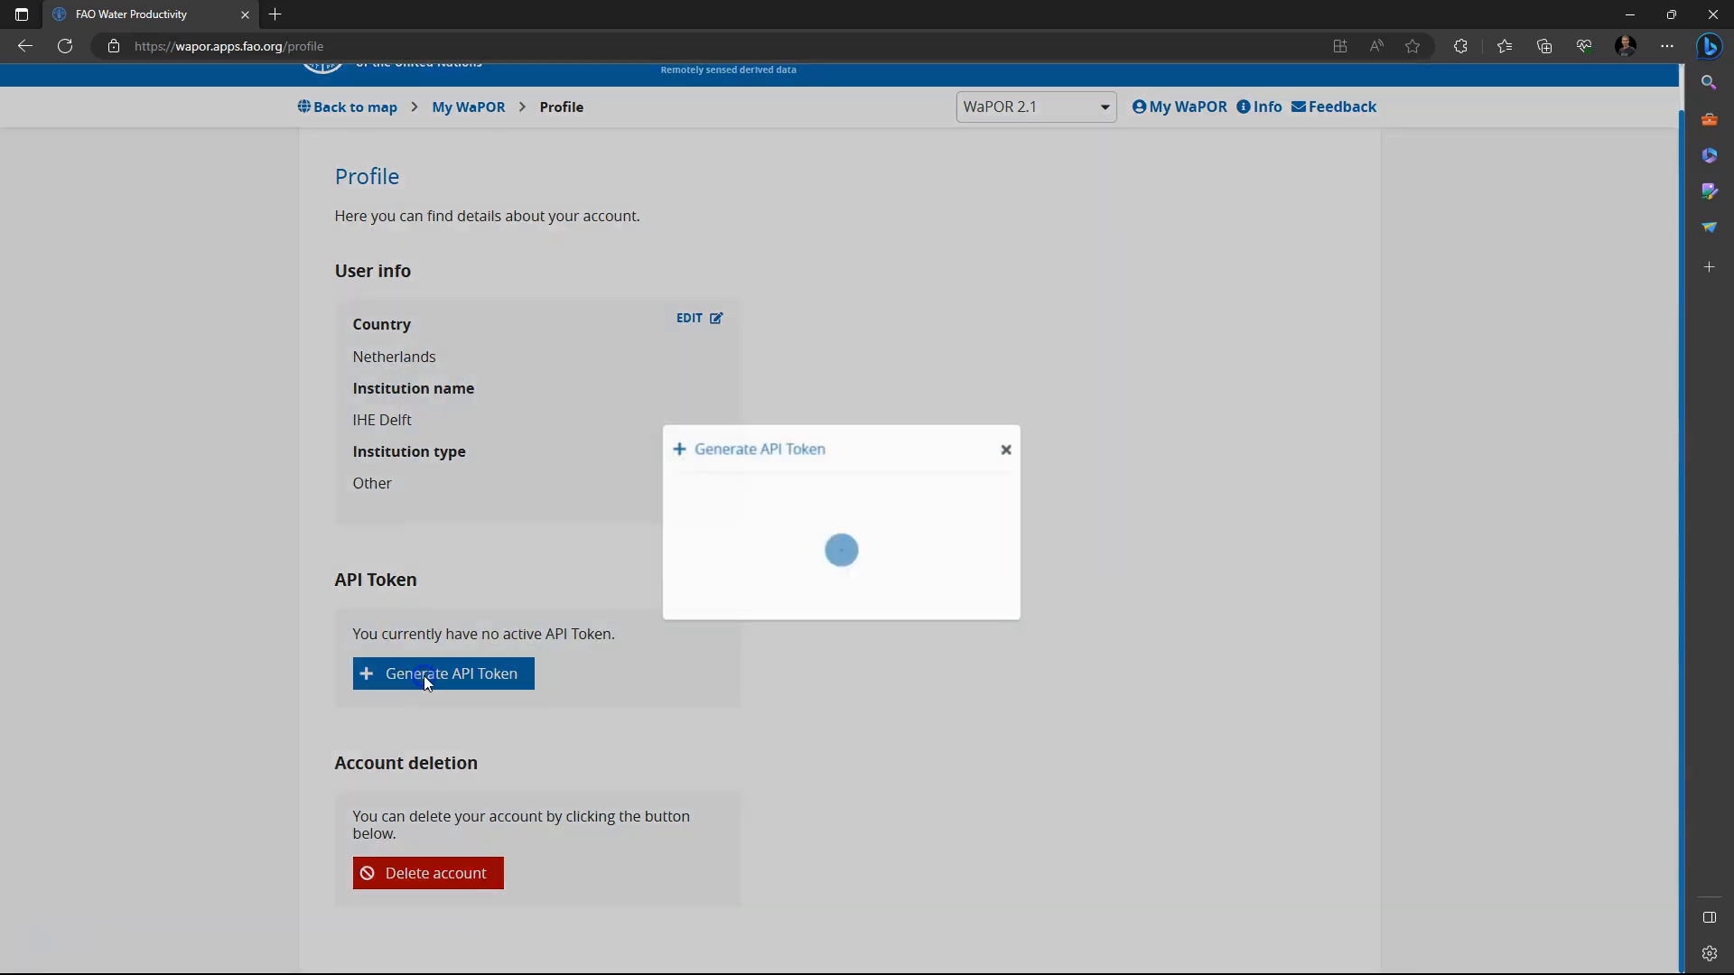
click(790, 672)
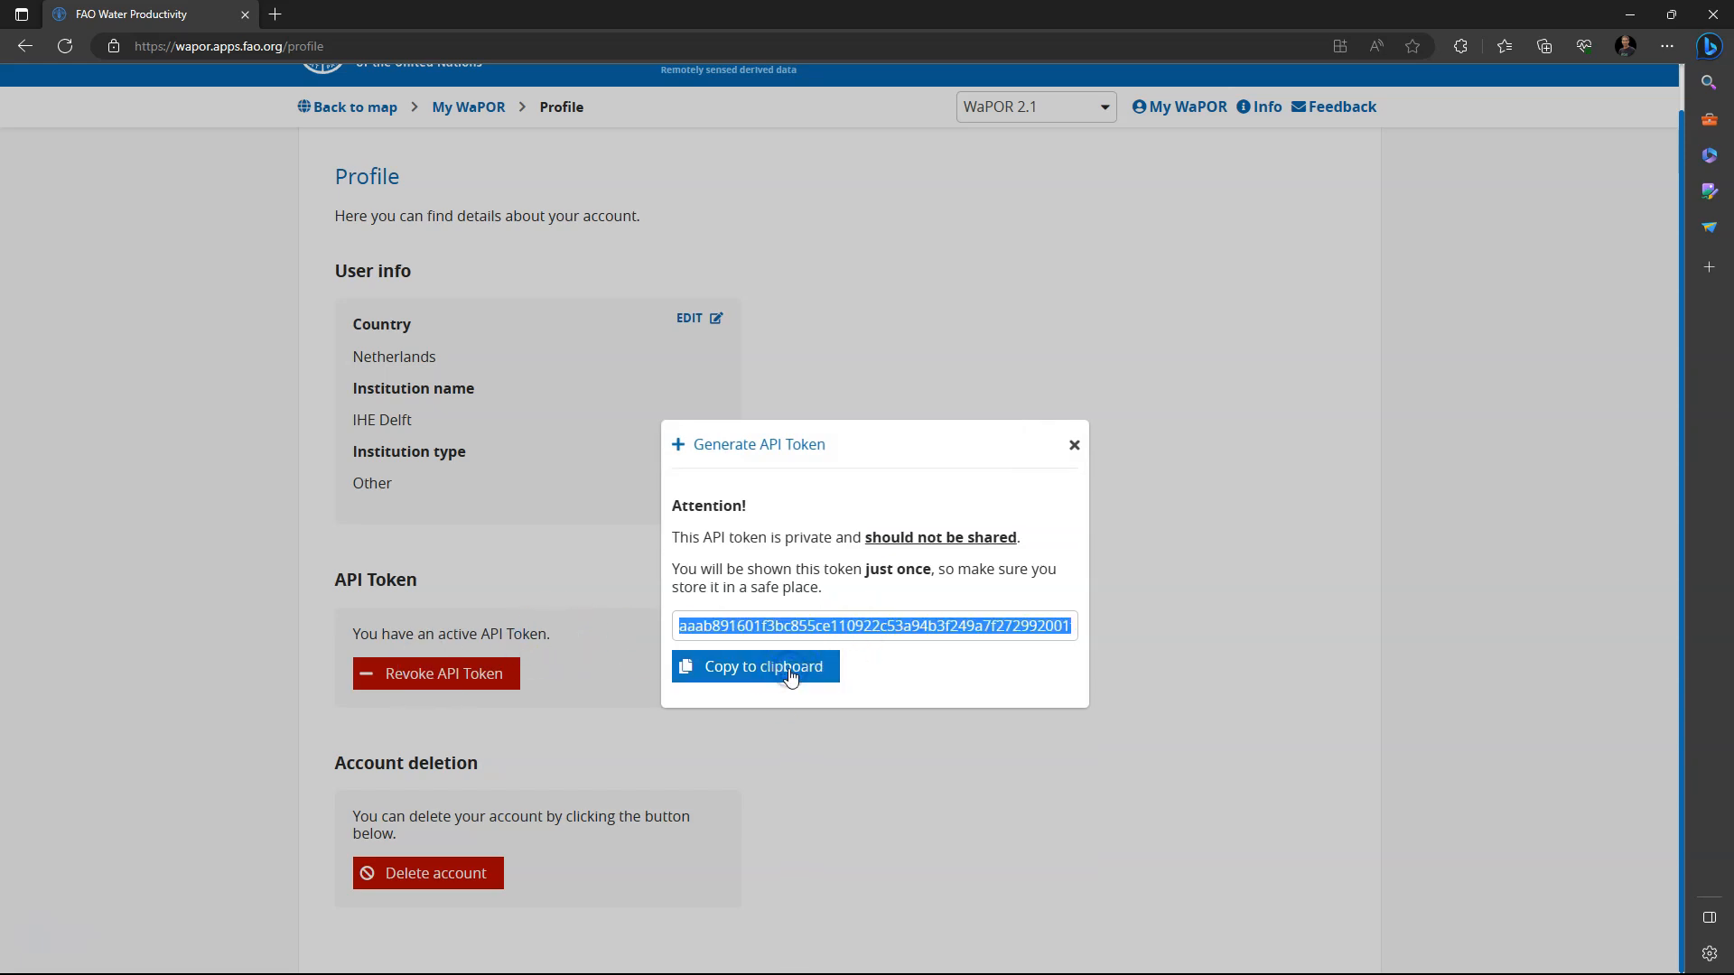
click(1073, 456)
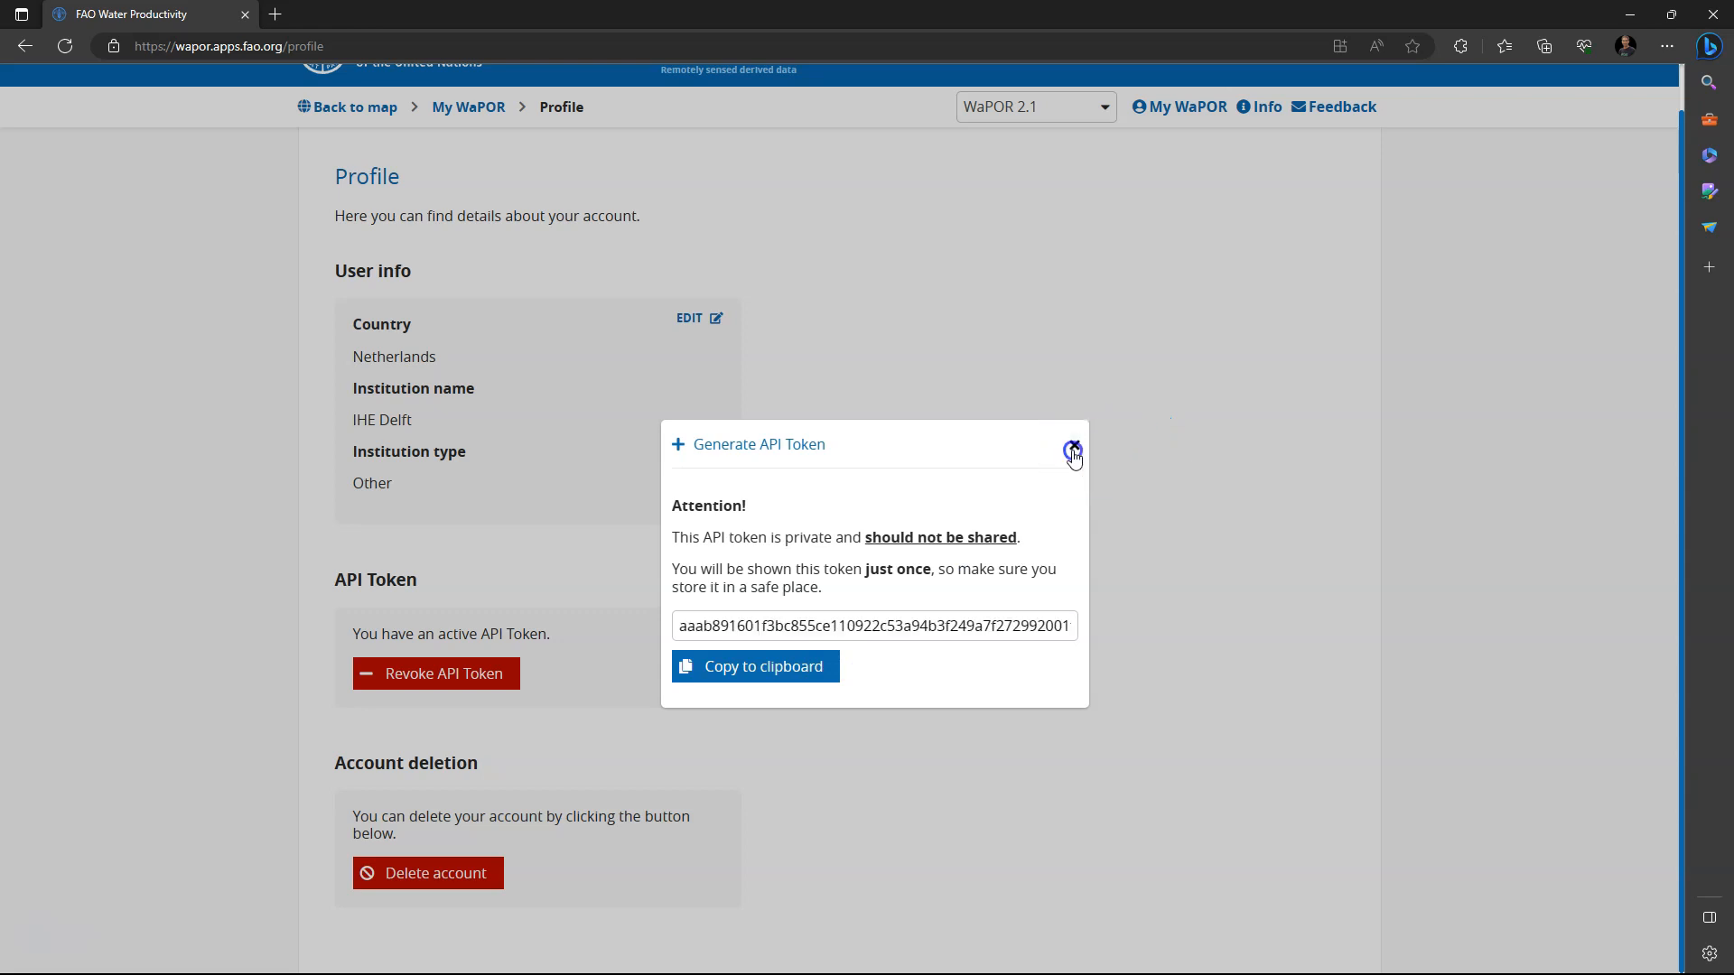
Back in QGIS, paste the API token into the FAO Downloader settings, update the token and re-check its status.
click(704, 252)
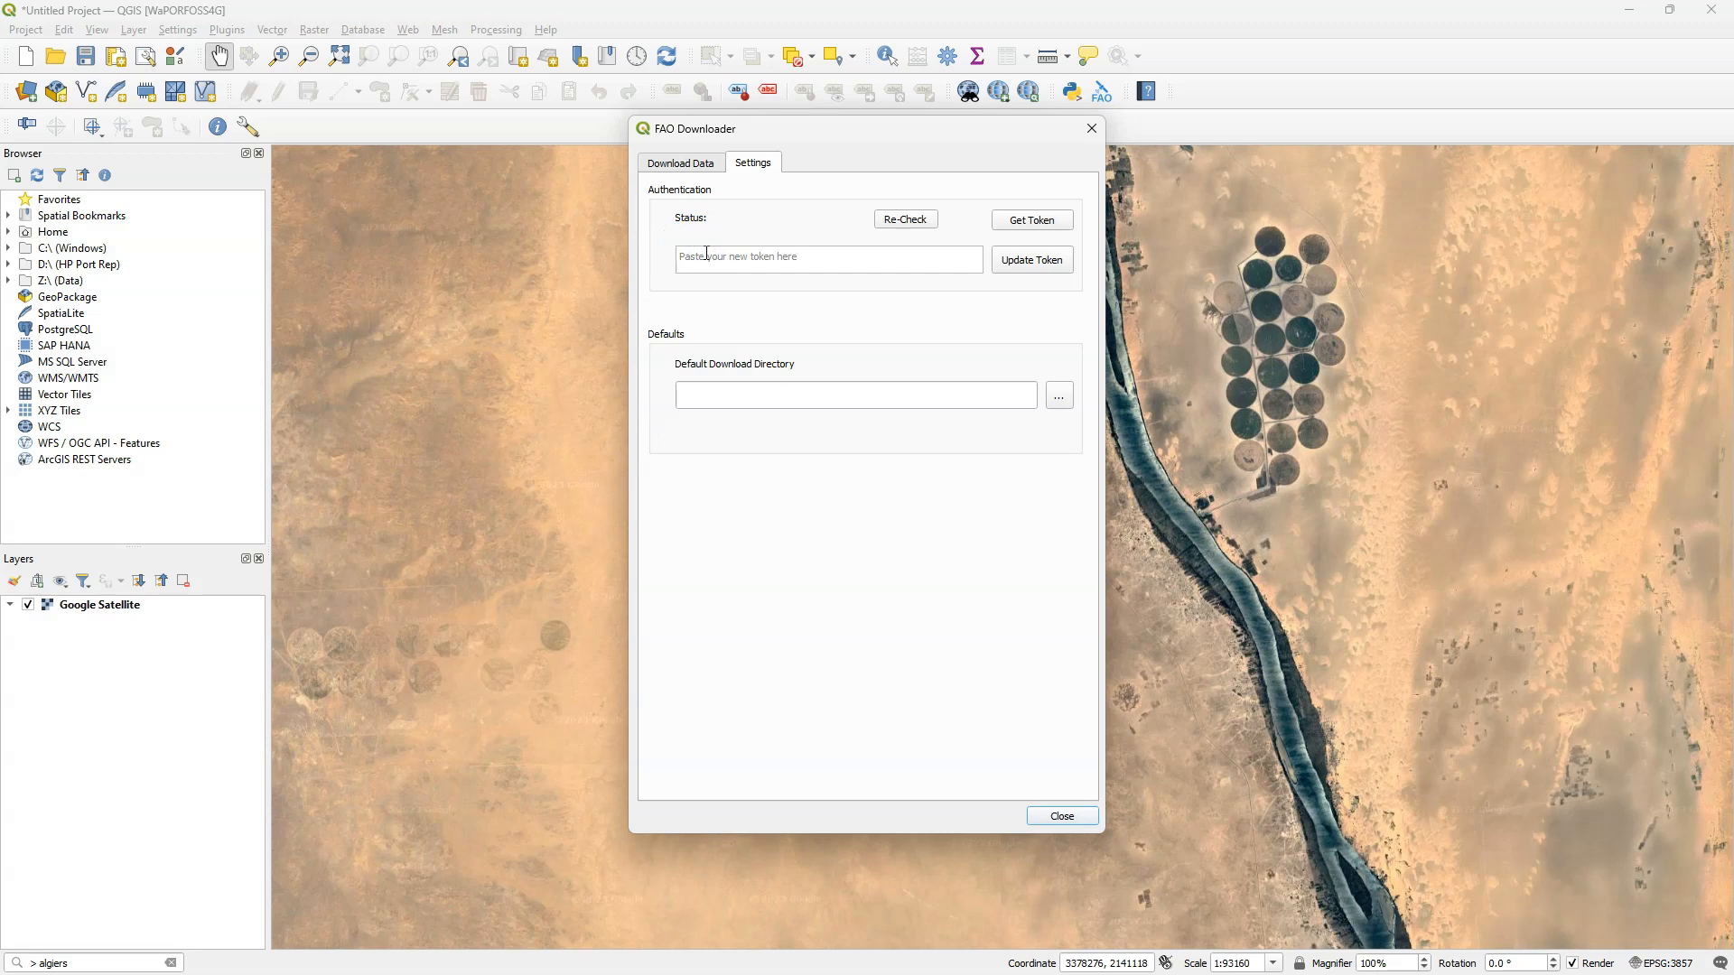
click(801, 311)
key(ctrl+v)
click(1034, 262)
click(860, 300)
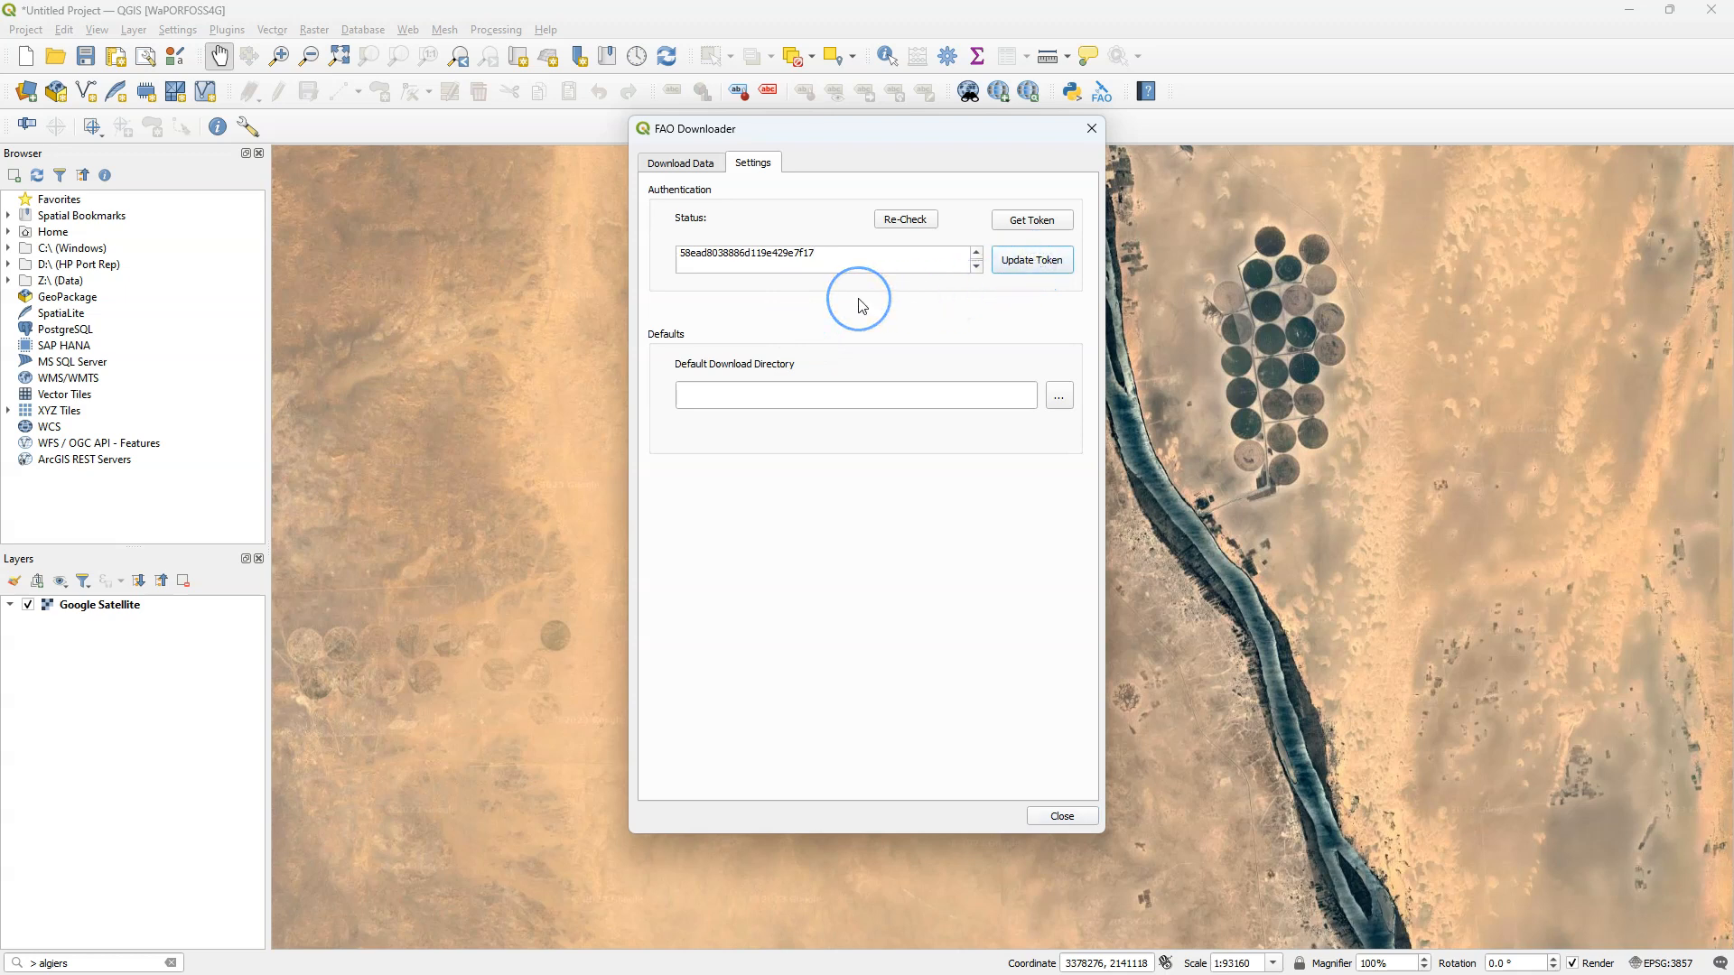
click(859, 291)
click(903, 221)
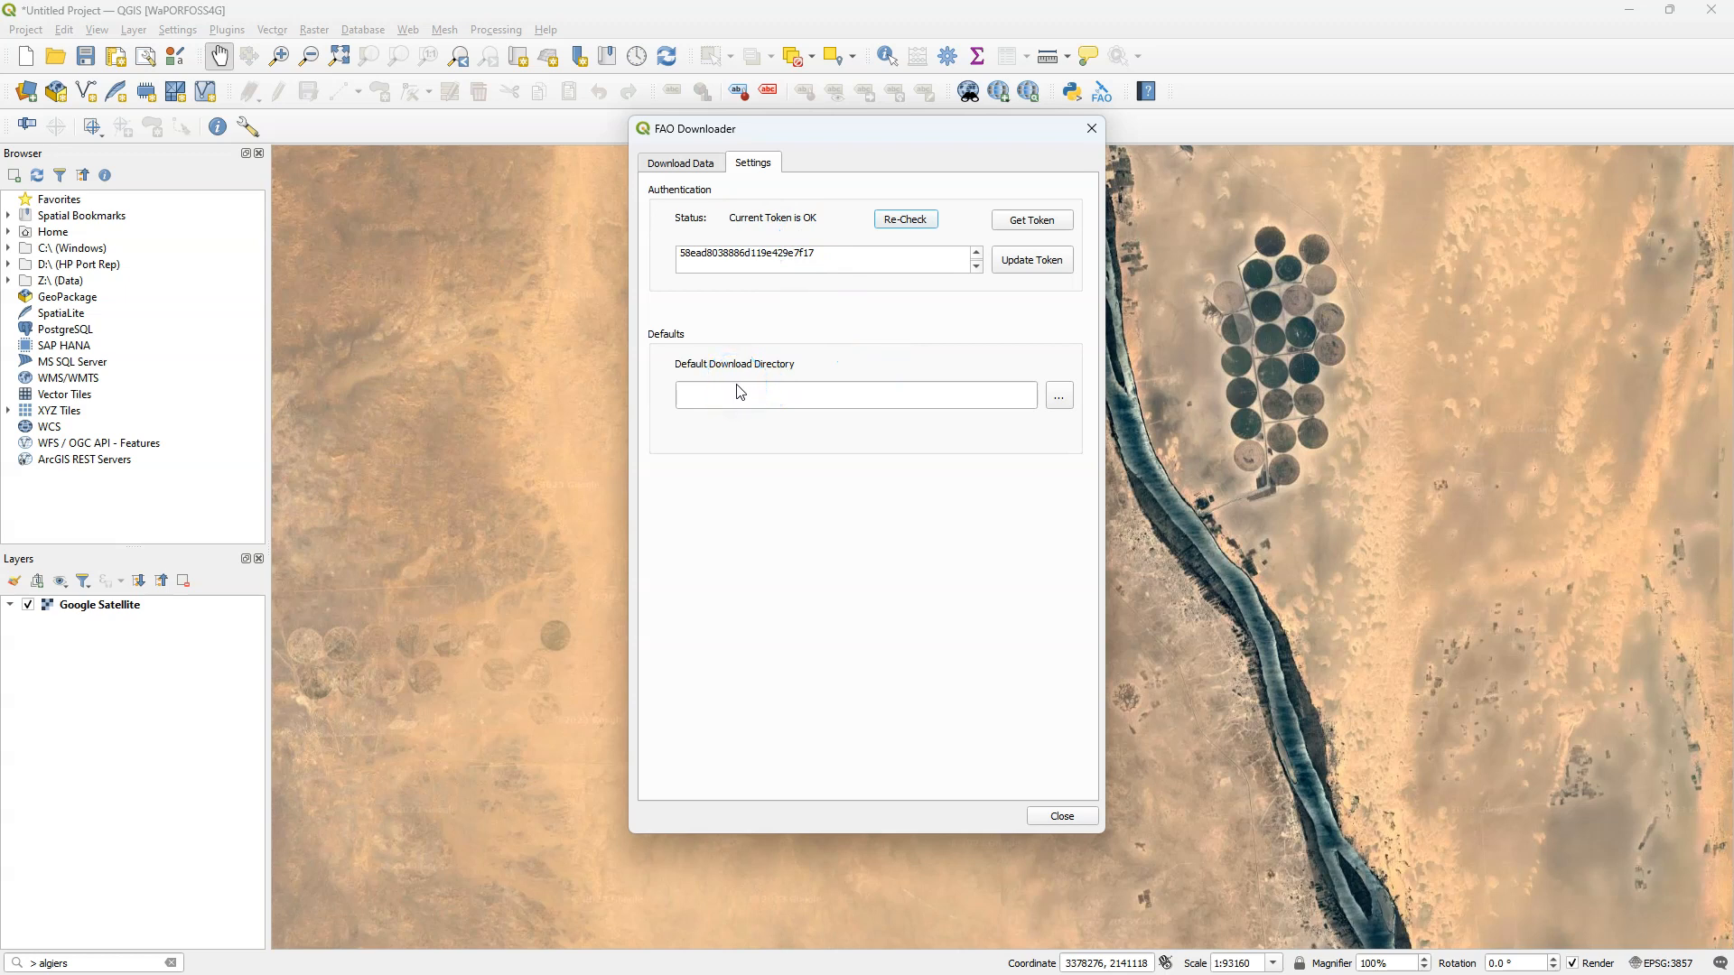
Set the FAO Downloader's default download directory to Z:/FAO_data, view the data download options and close the plugin.
click(1058, 395)
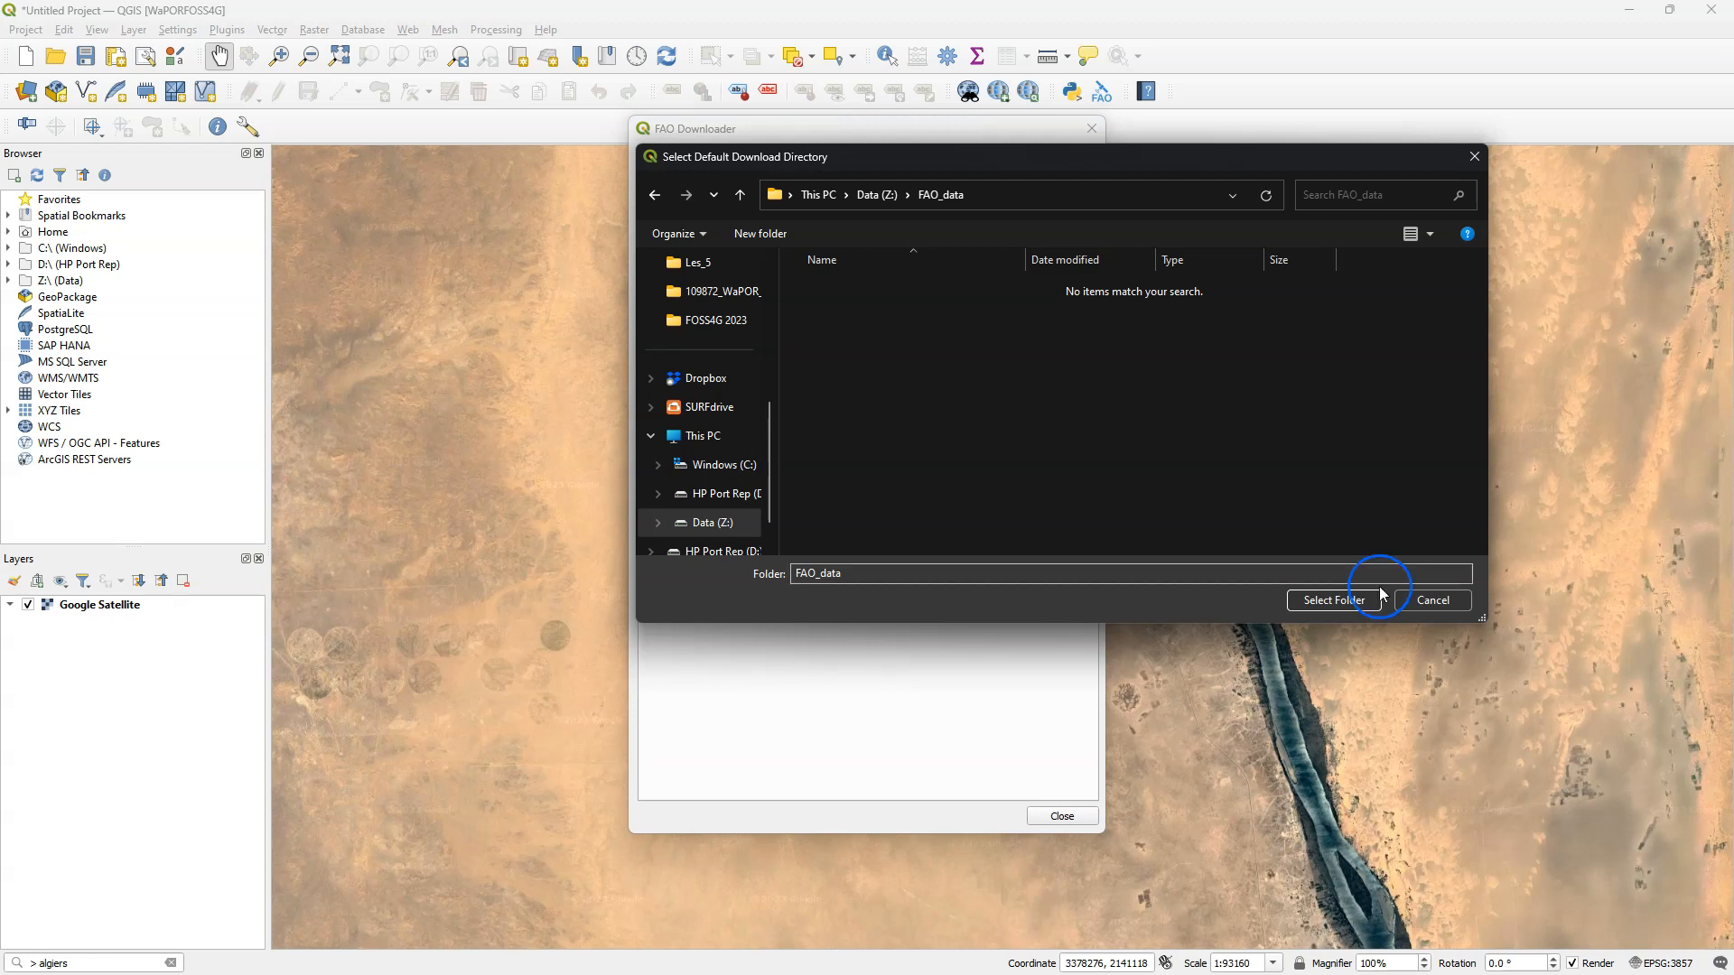
click(1330, 601)
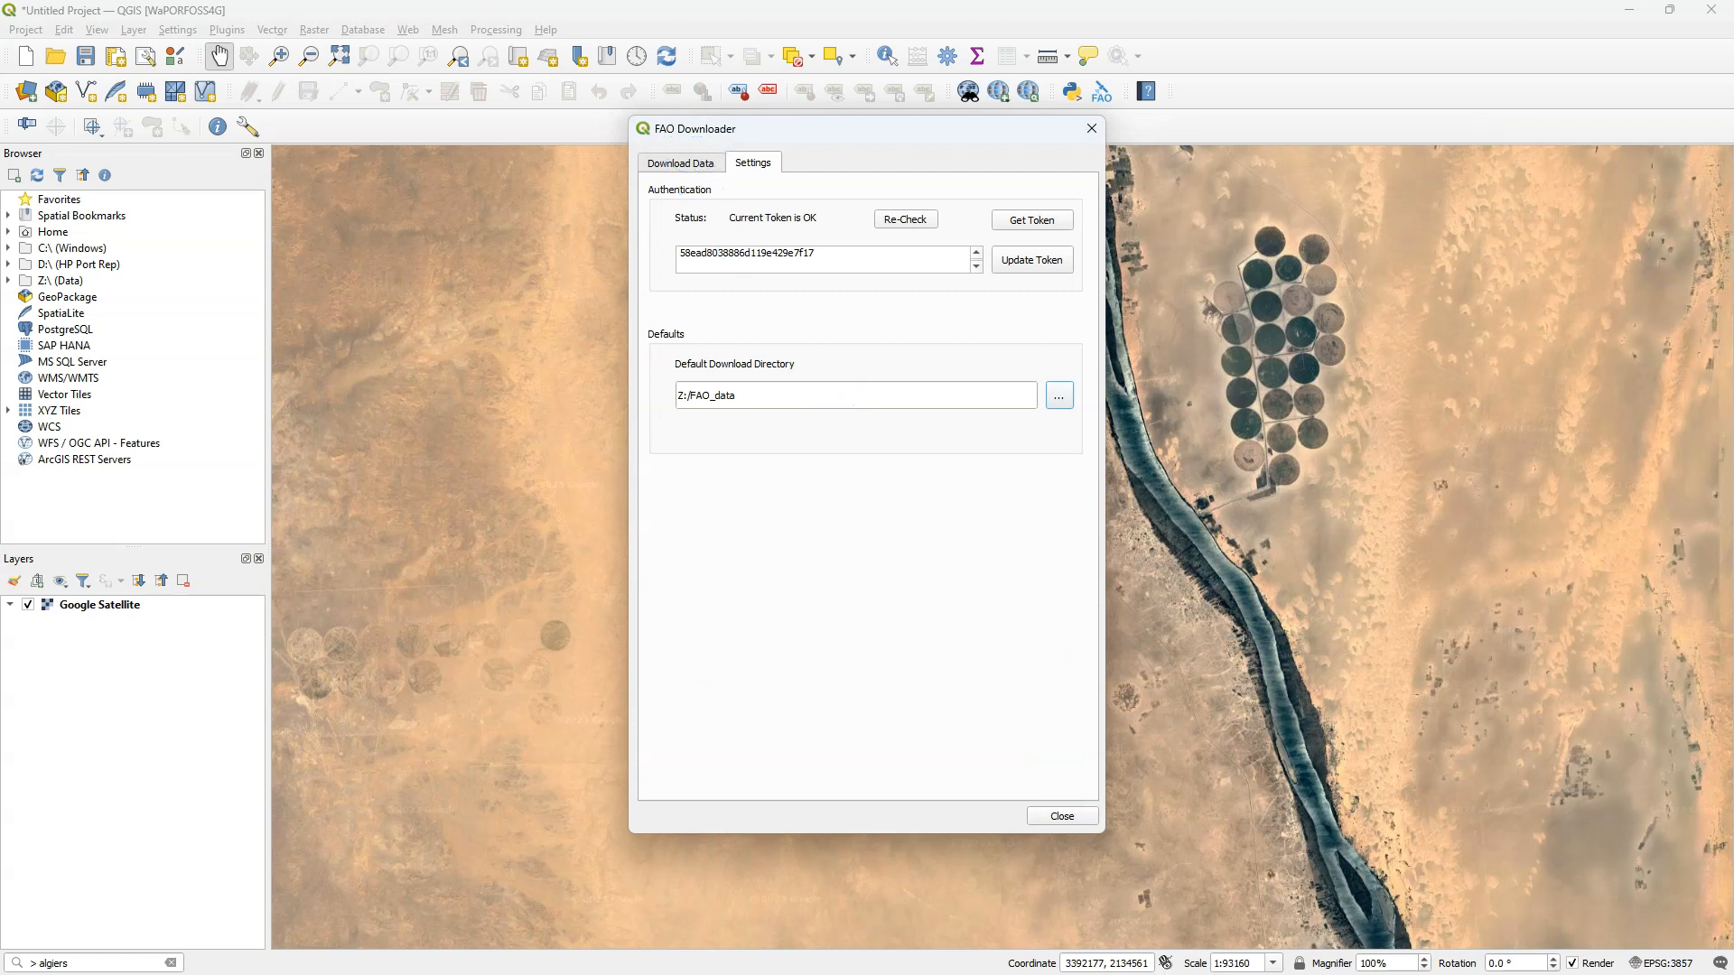
click(688, 167)
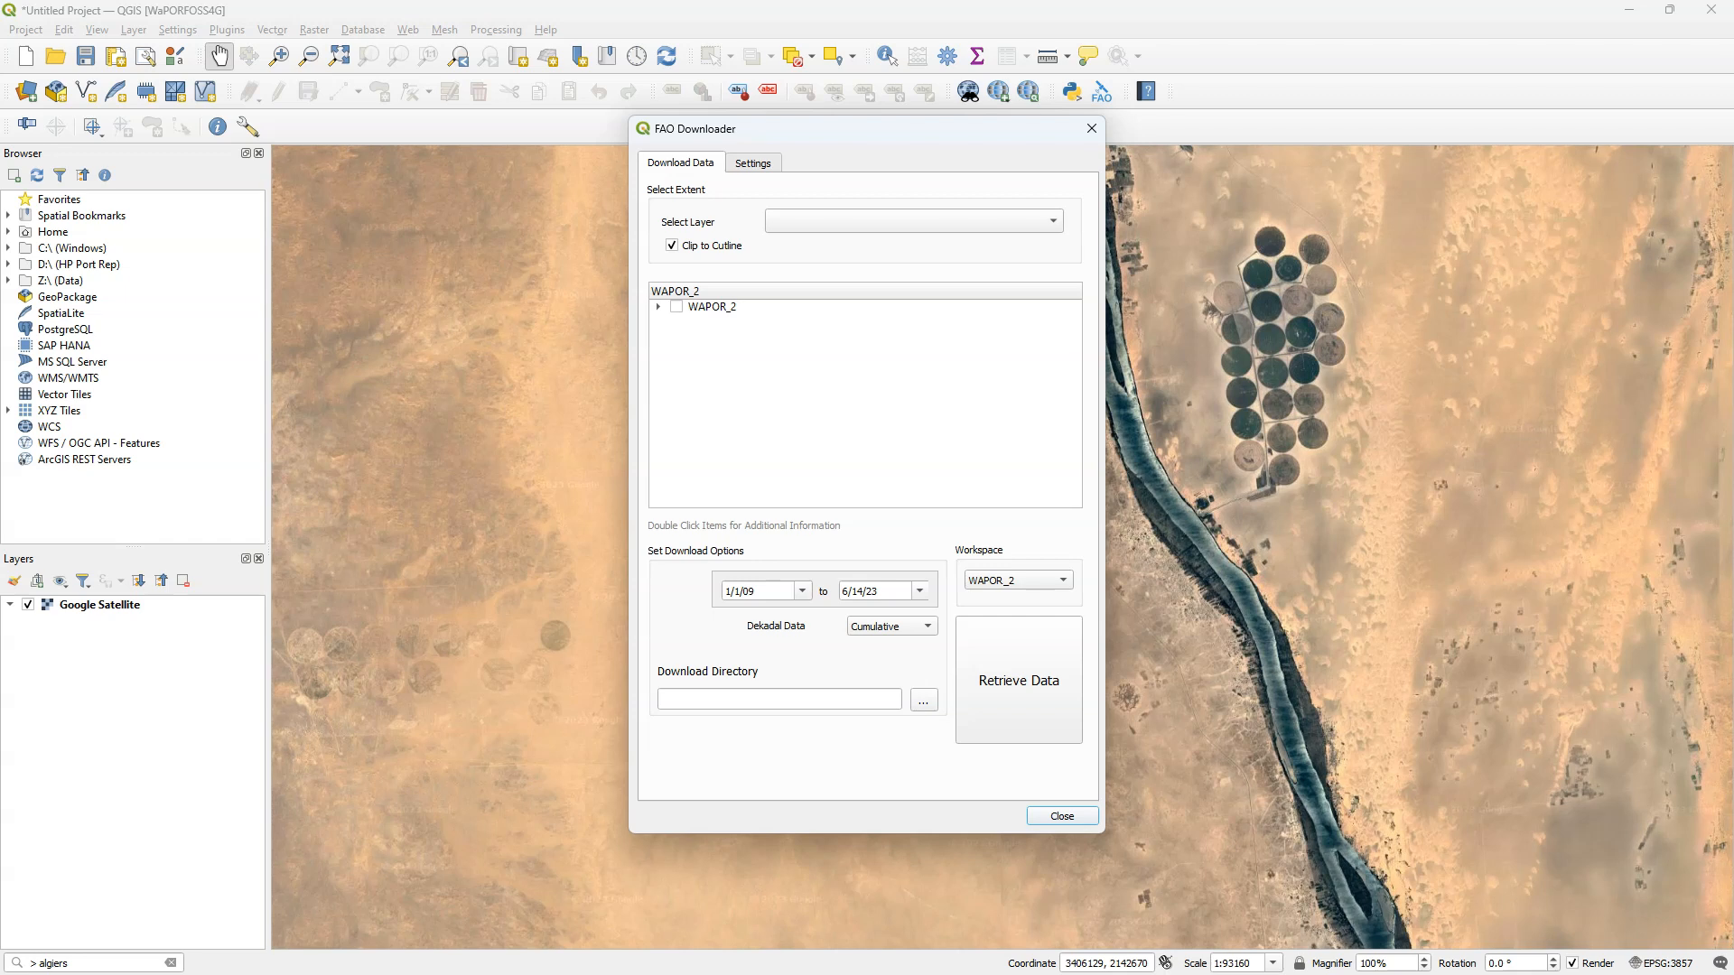
click(1060, 818)
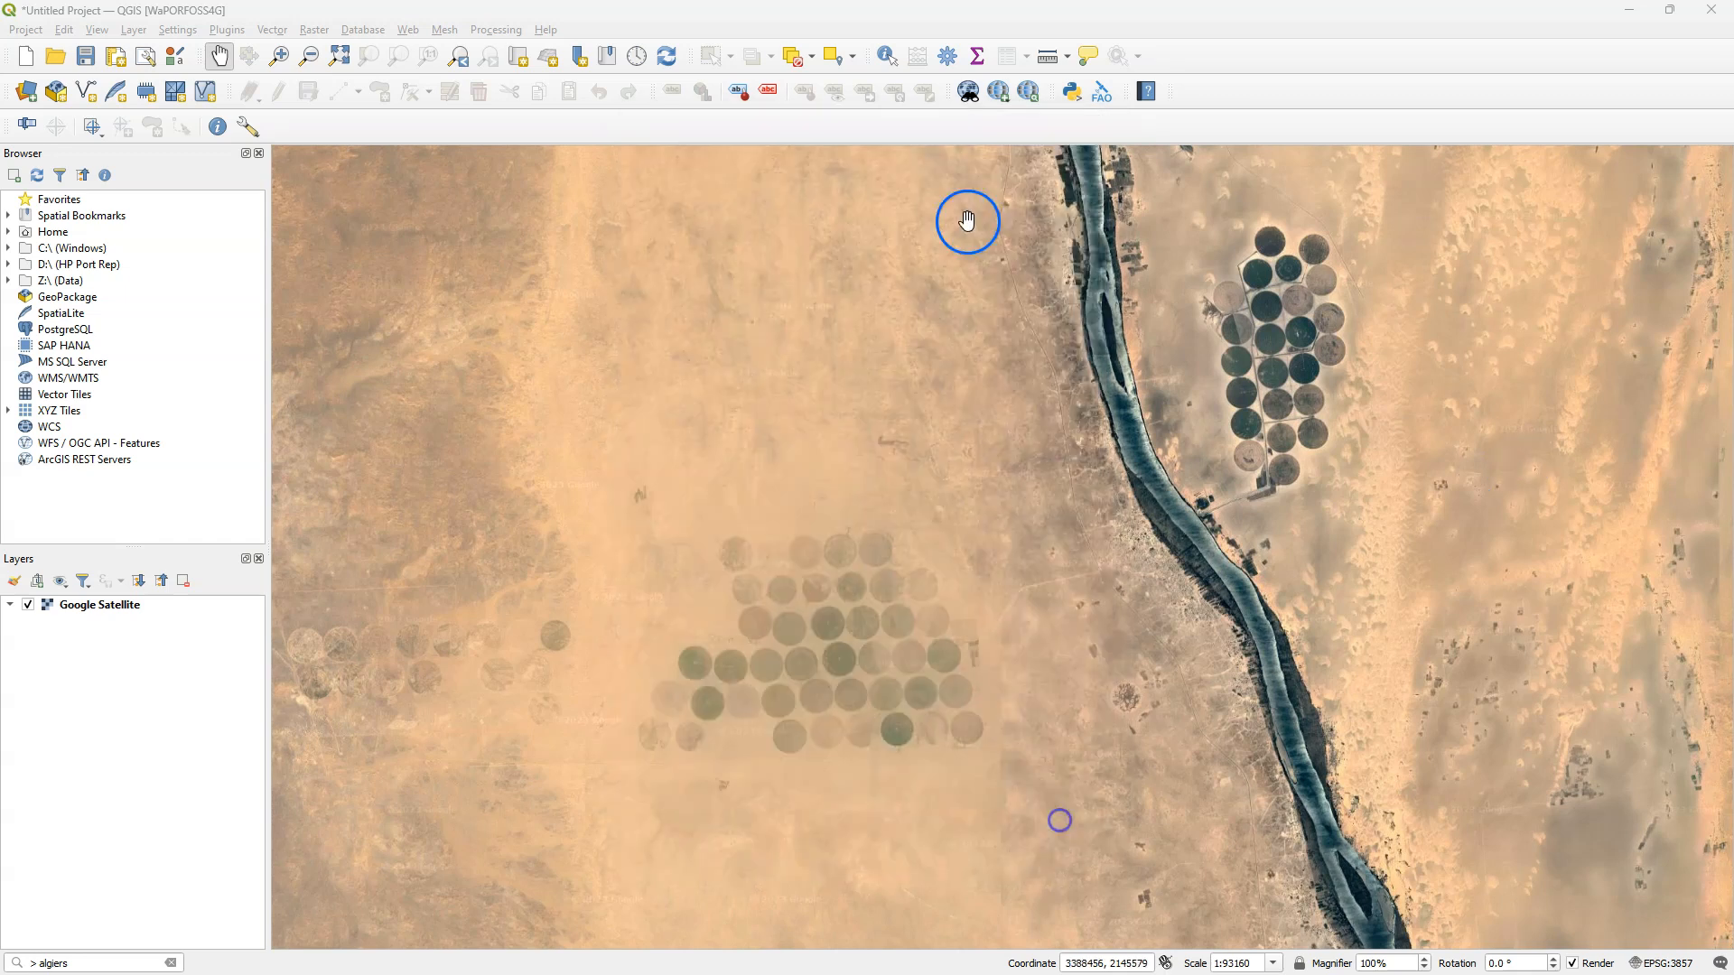
Create a temporary scratch layer named "Study area" with Polygon geometry and the EPSG:4326 - WGS 84 coordinate system.
click(146, 92)
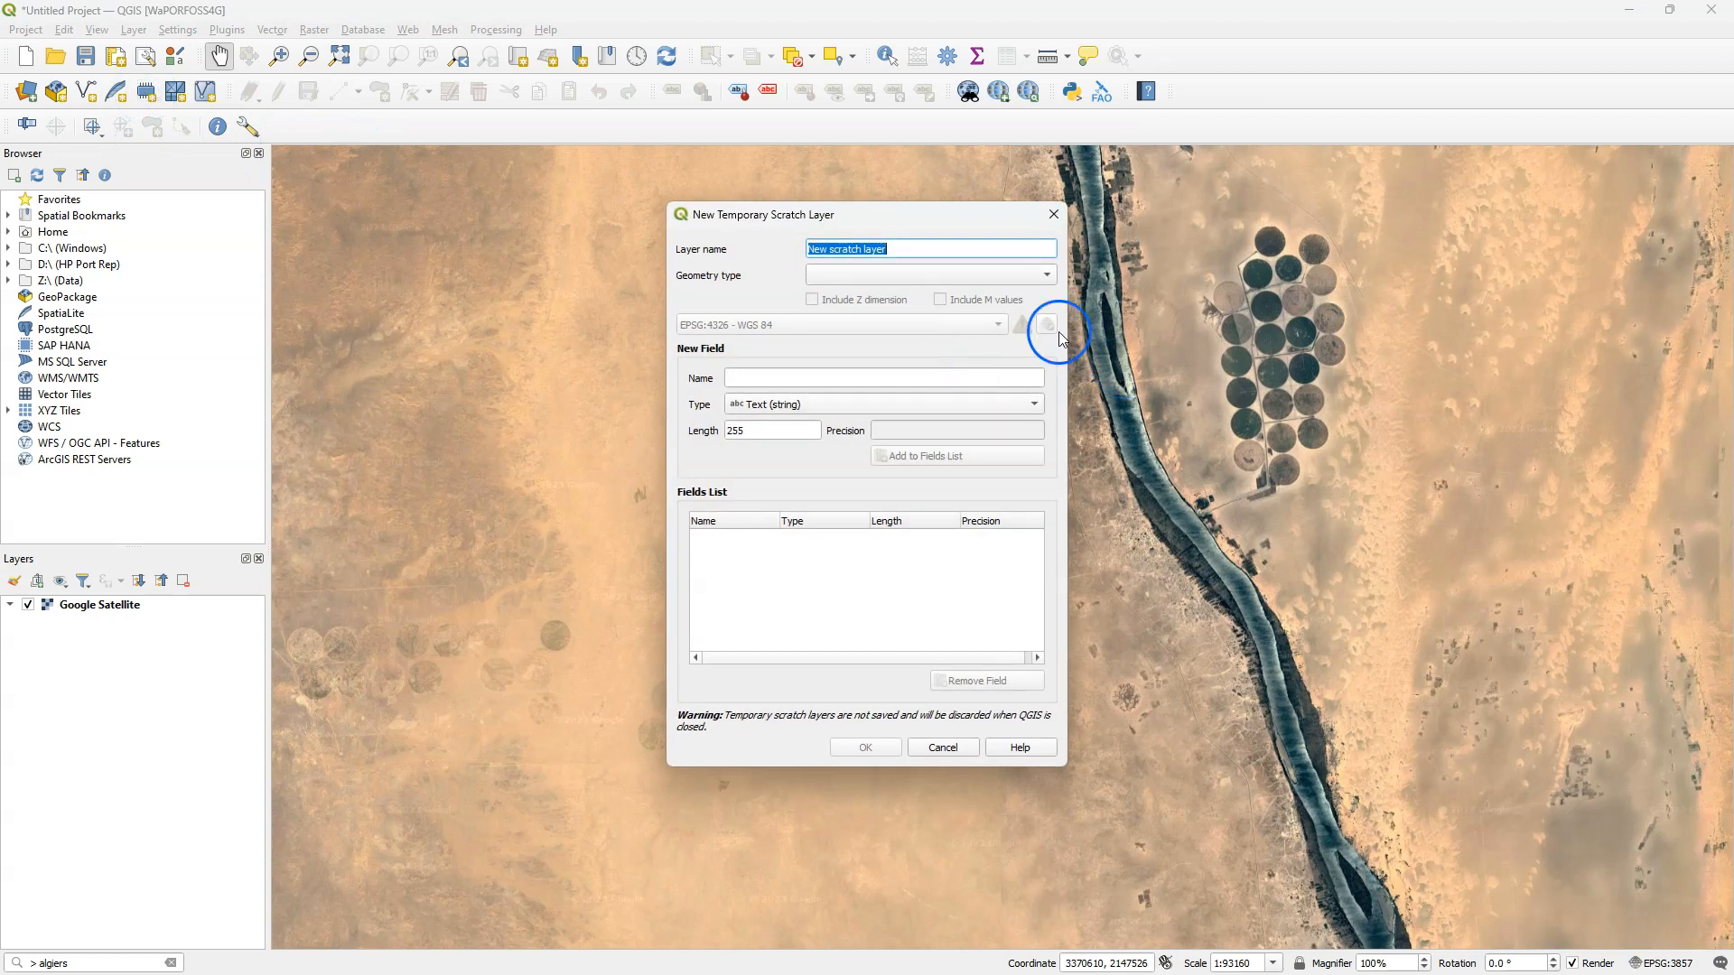
text(S)
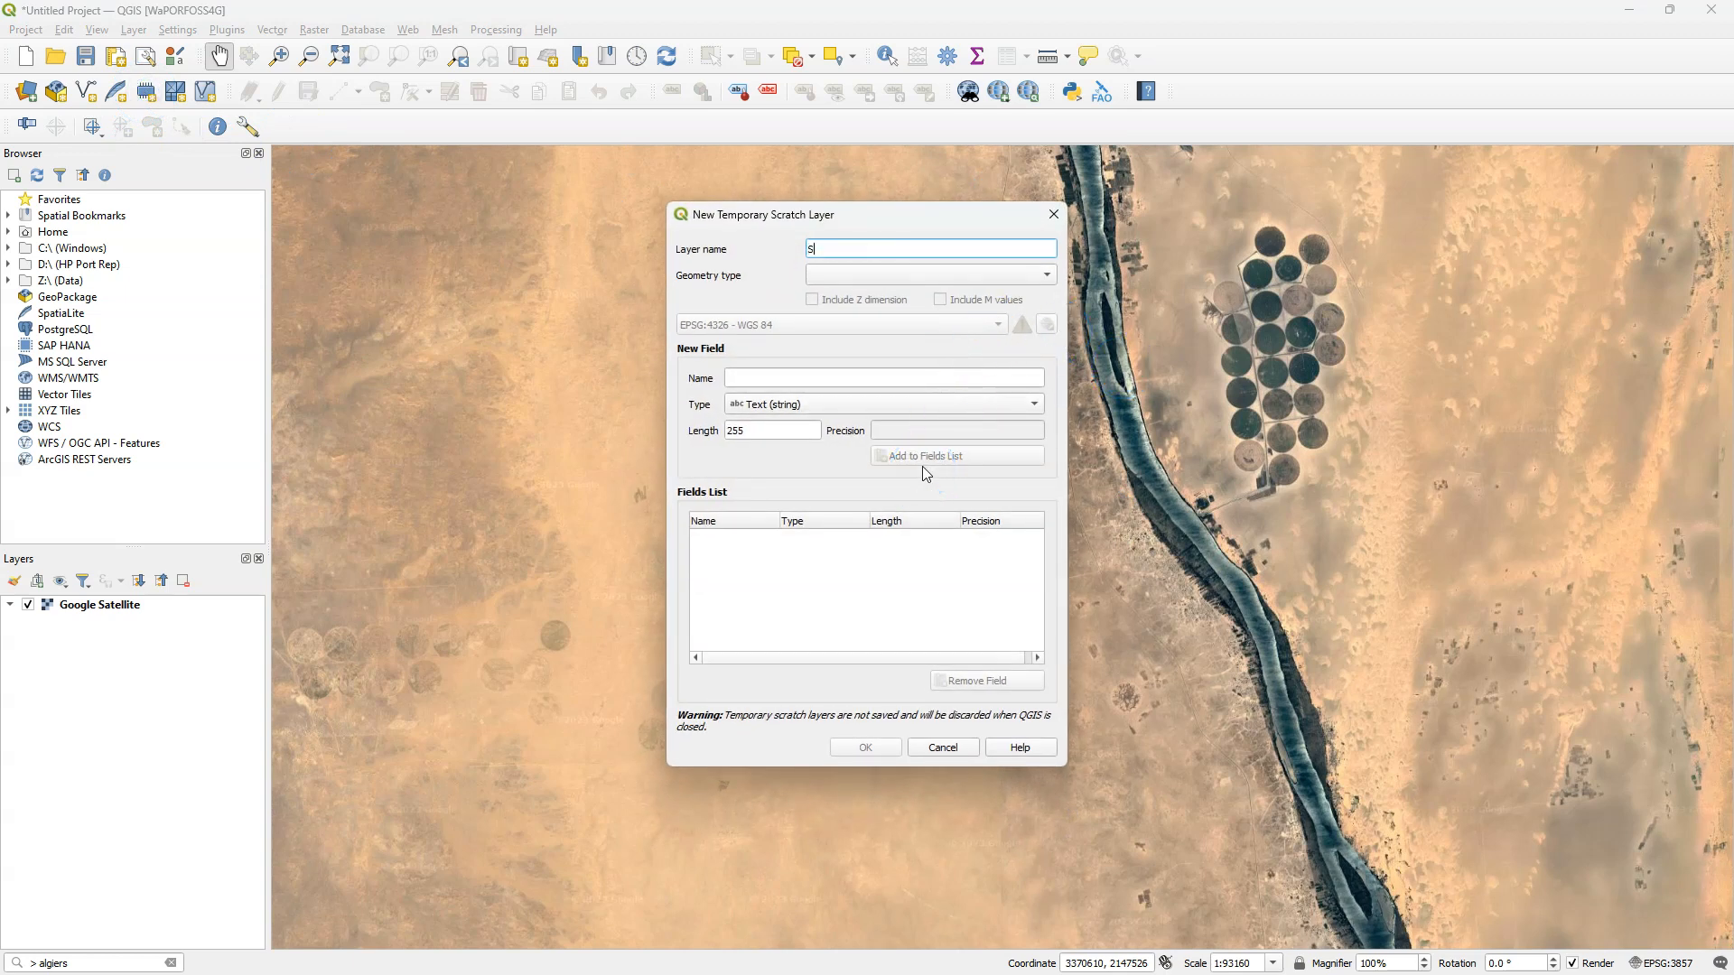
text(tudy area)
click(854, 274)
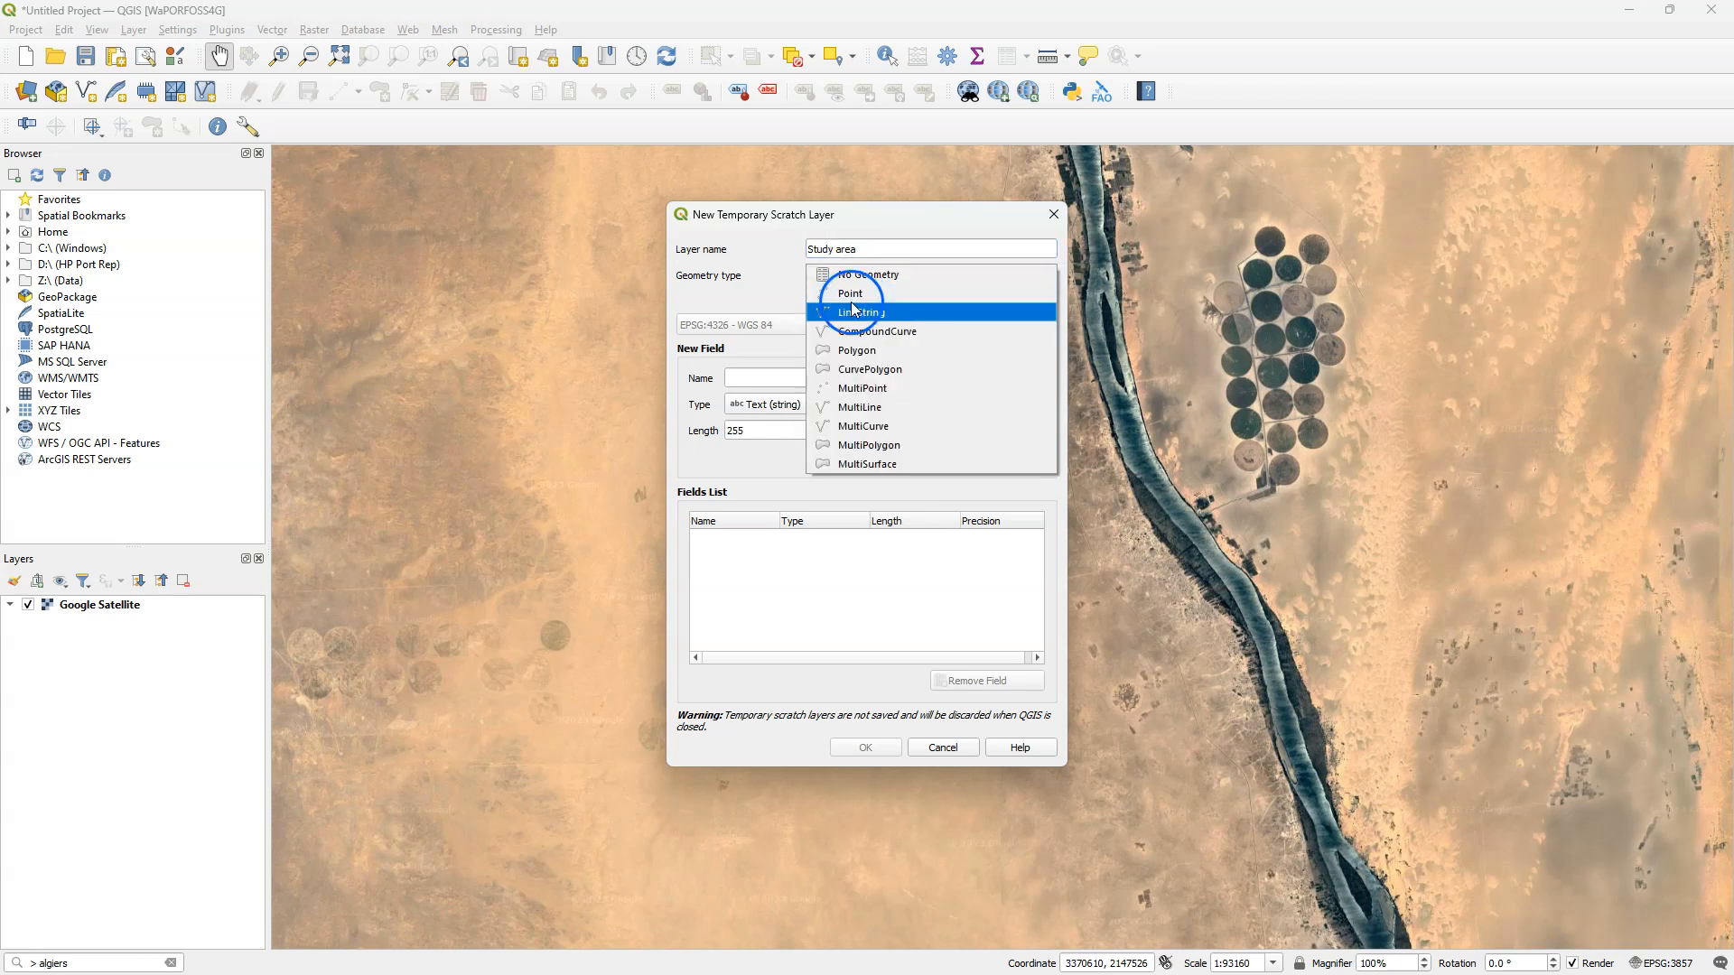
click(849, 349)
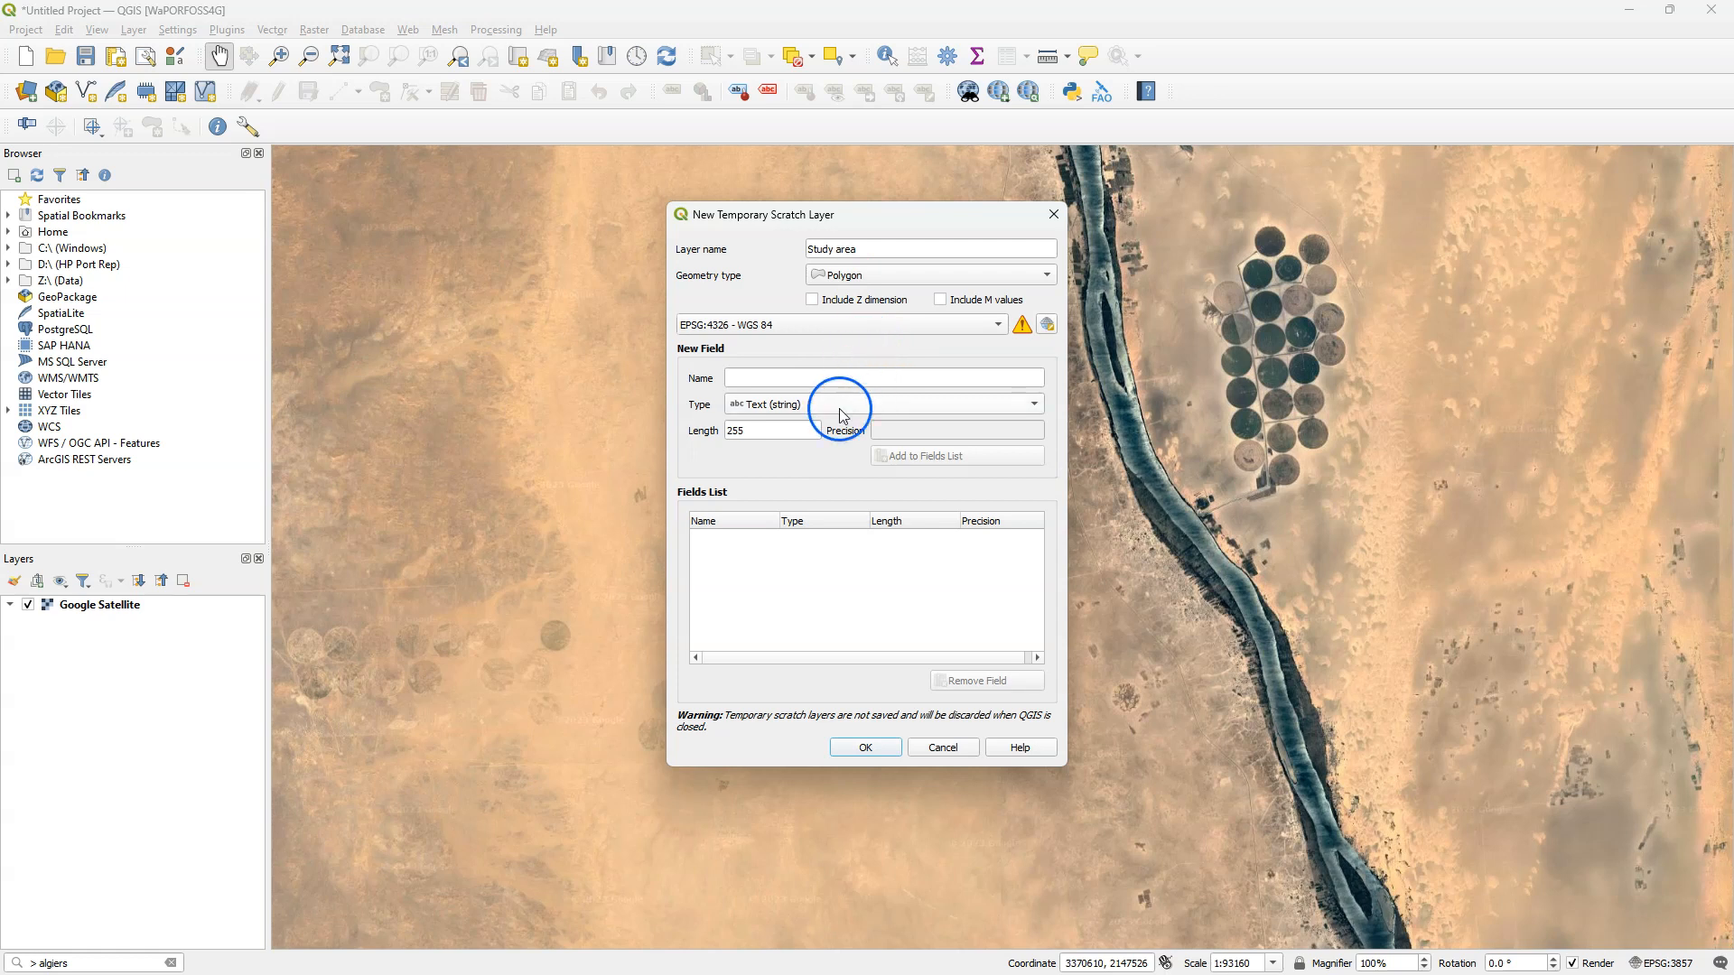
click(867, 750)
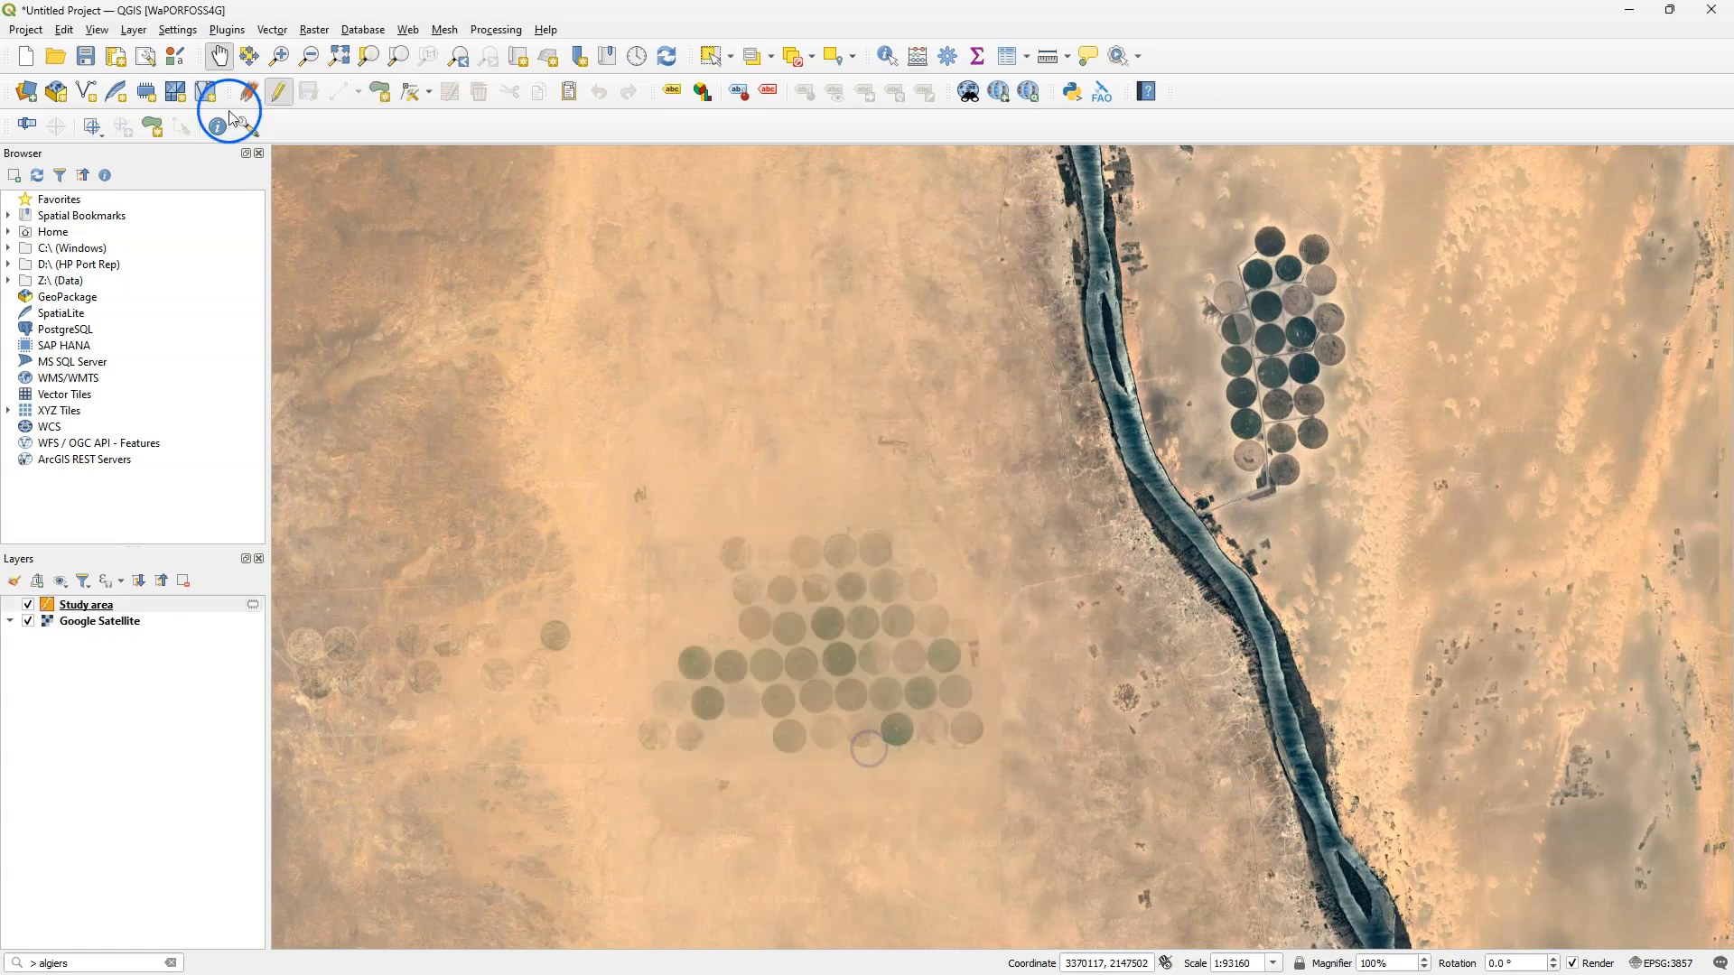
Draw a four-cornered polygon around the river and both clusters of circular fields, and save the Study area edits.
click(379, 91)
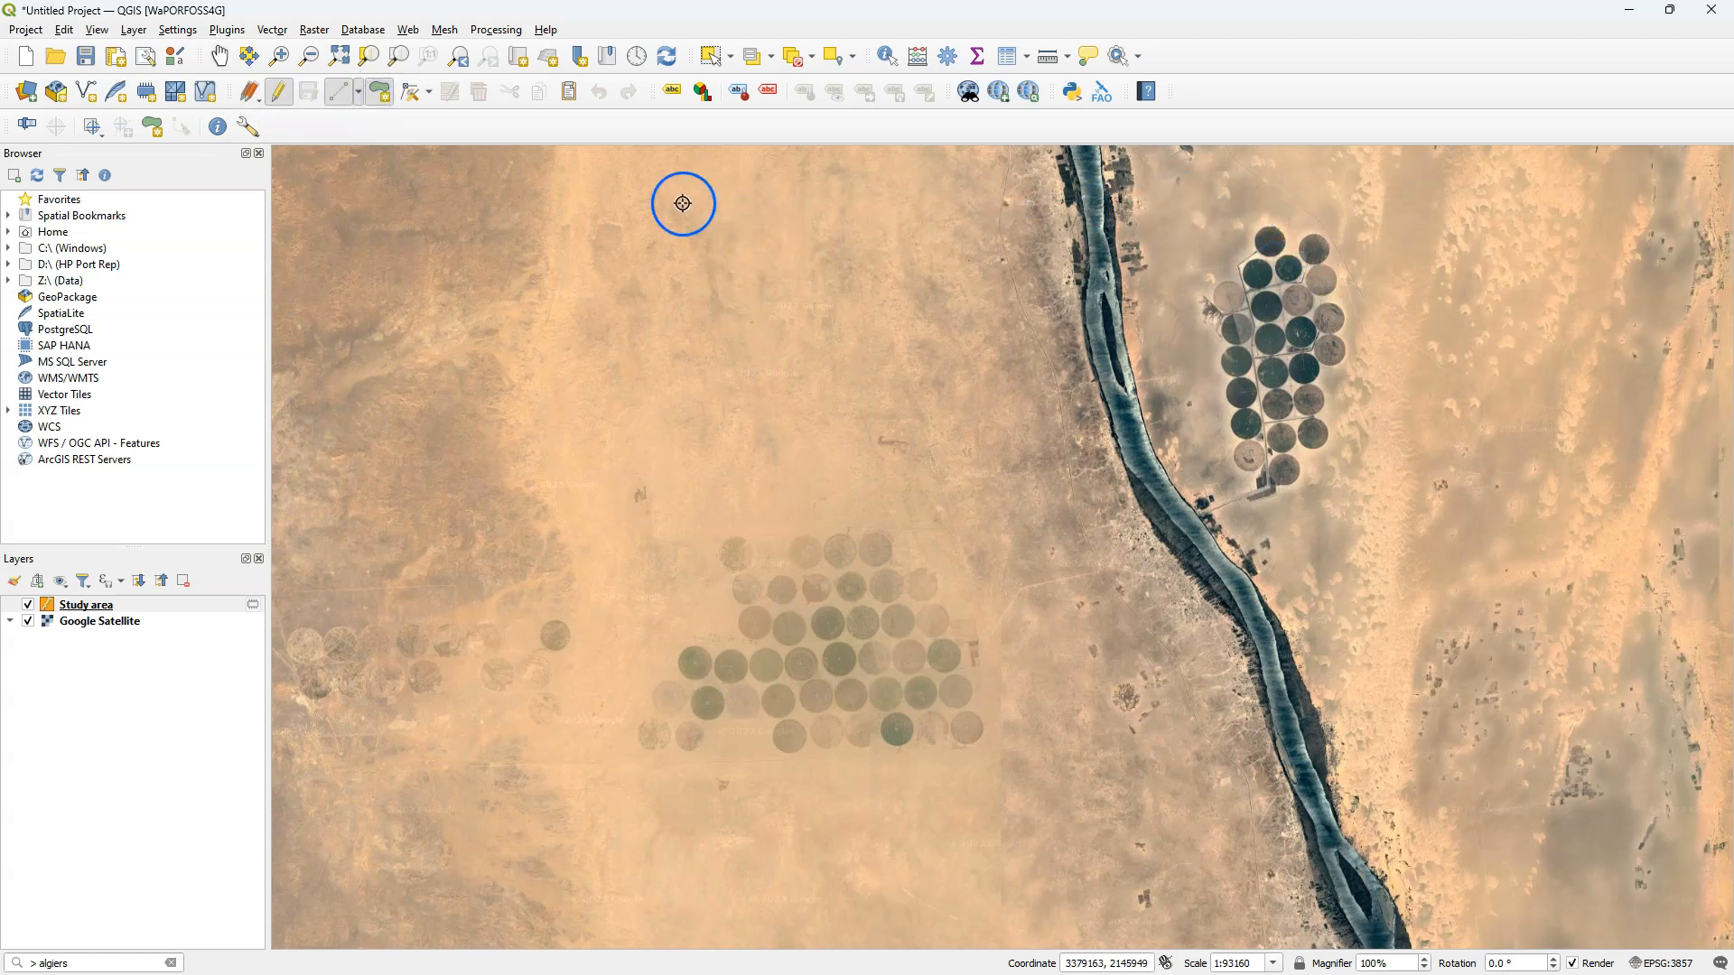
click(574, 196)
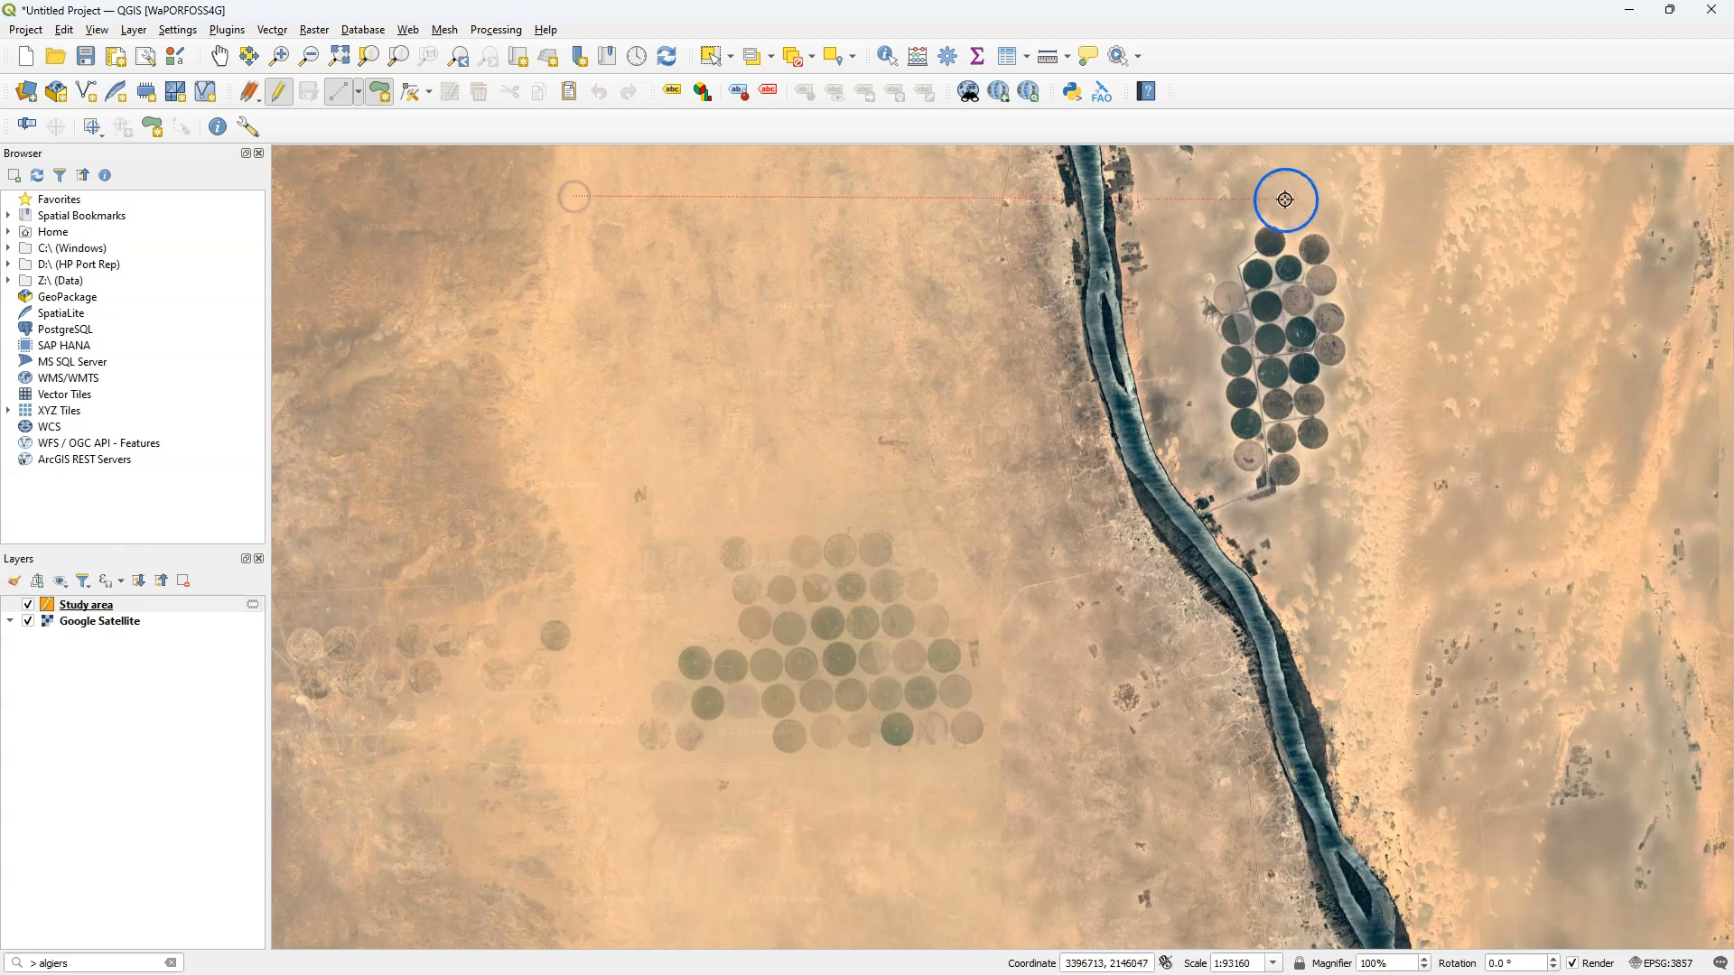
click(1410, 198)
click(1416, 852)
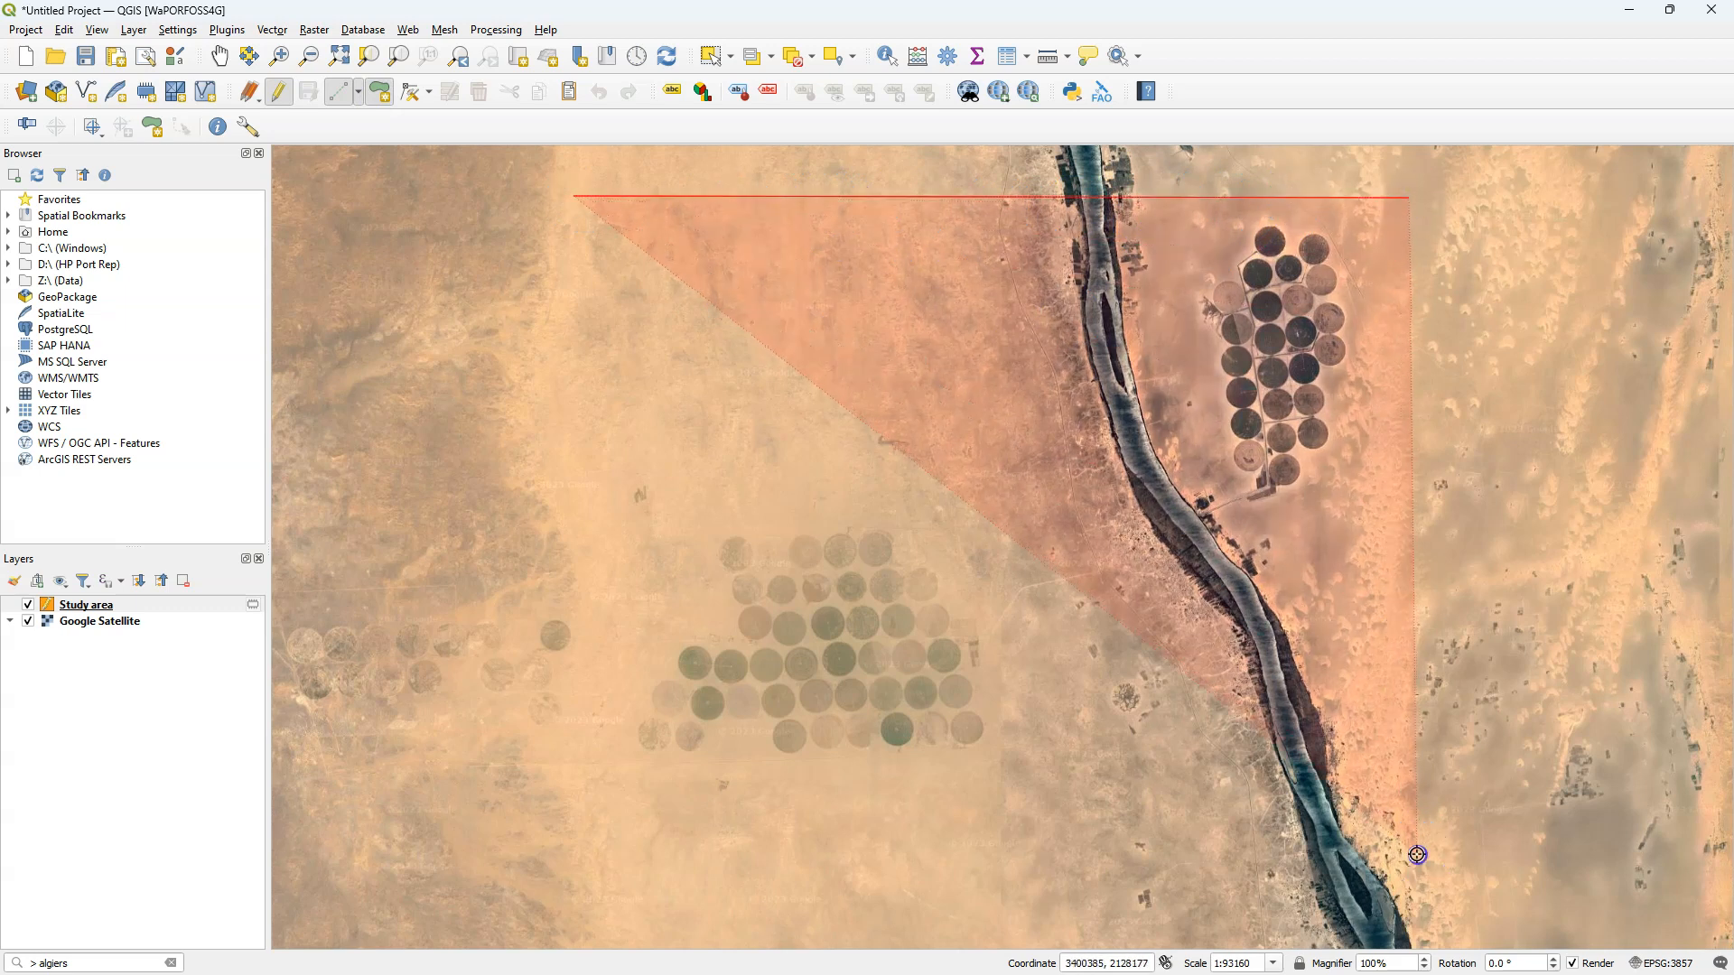
click(580, 840)
right_click(580, 839)
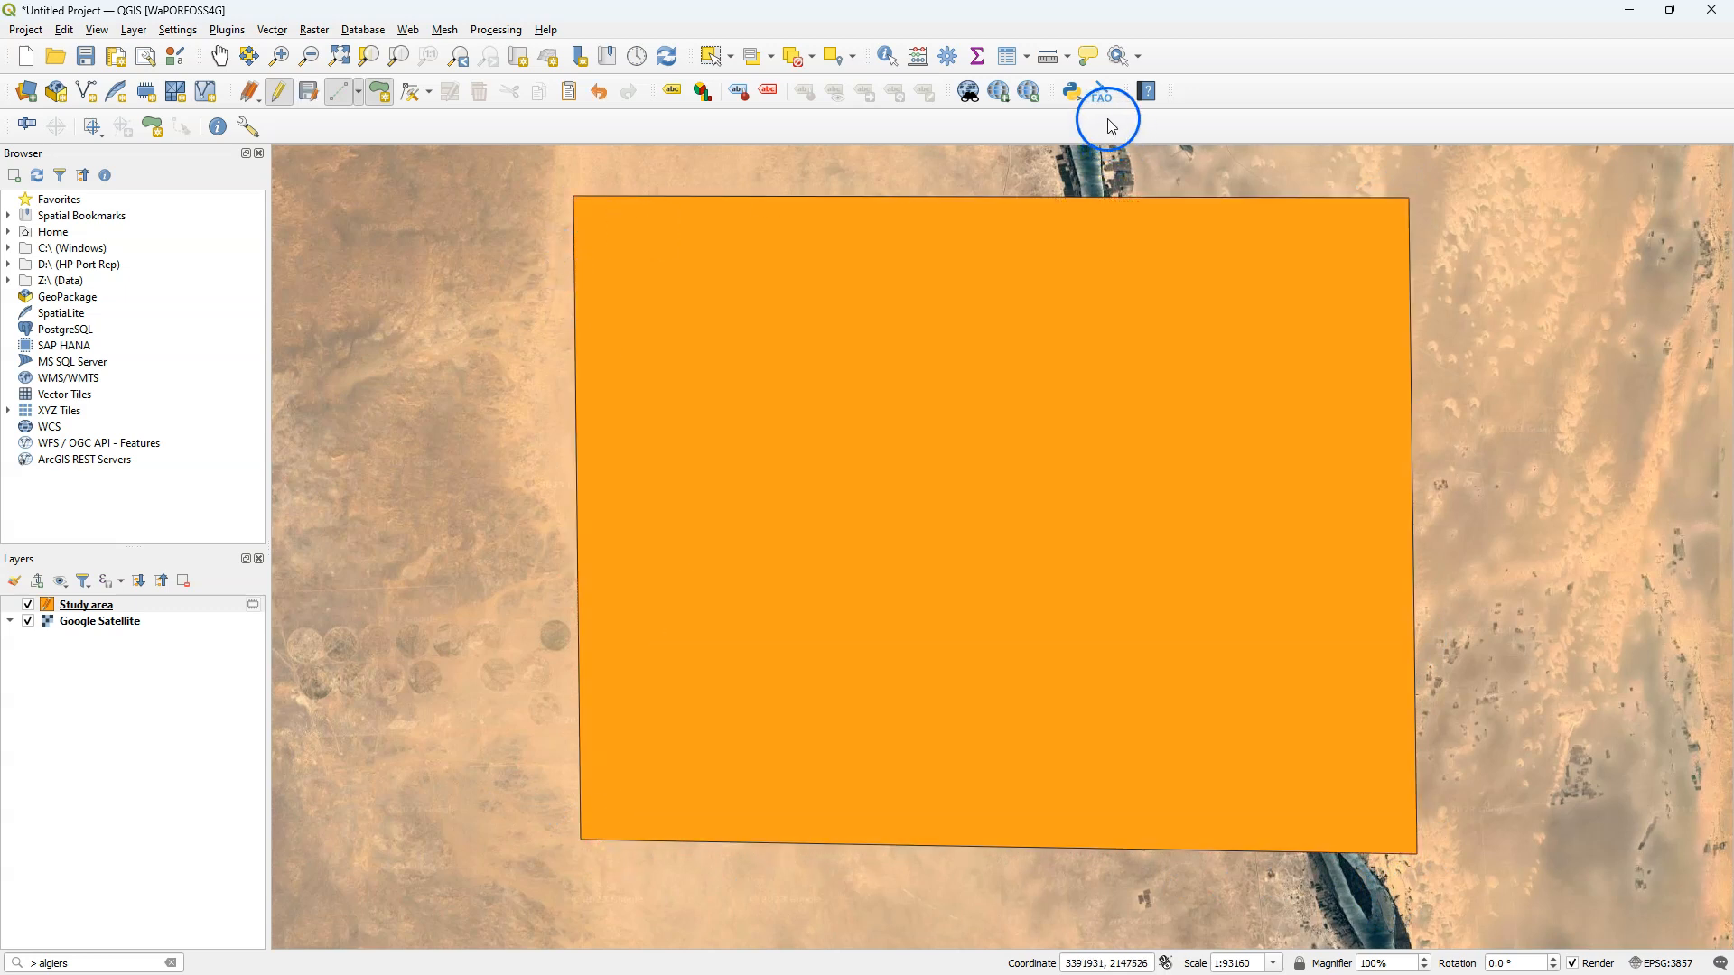
click(269, 93)
click(826, 502)
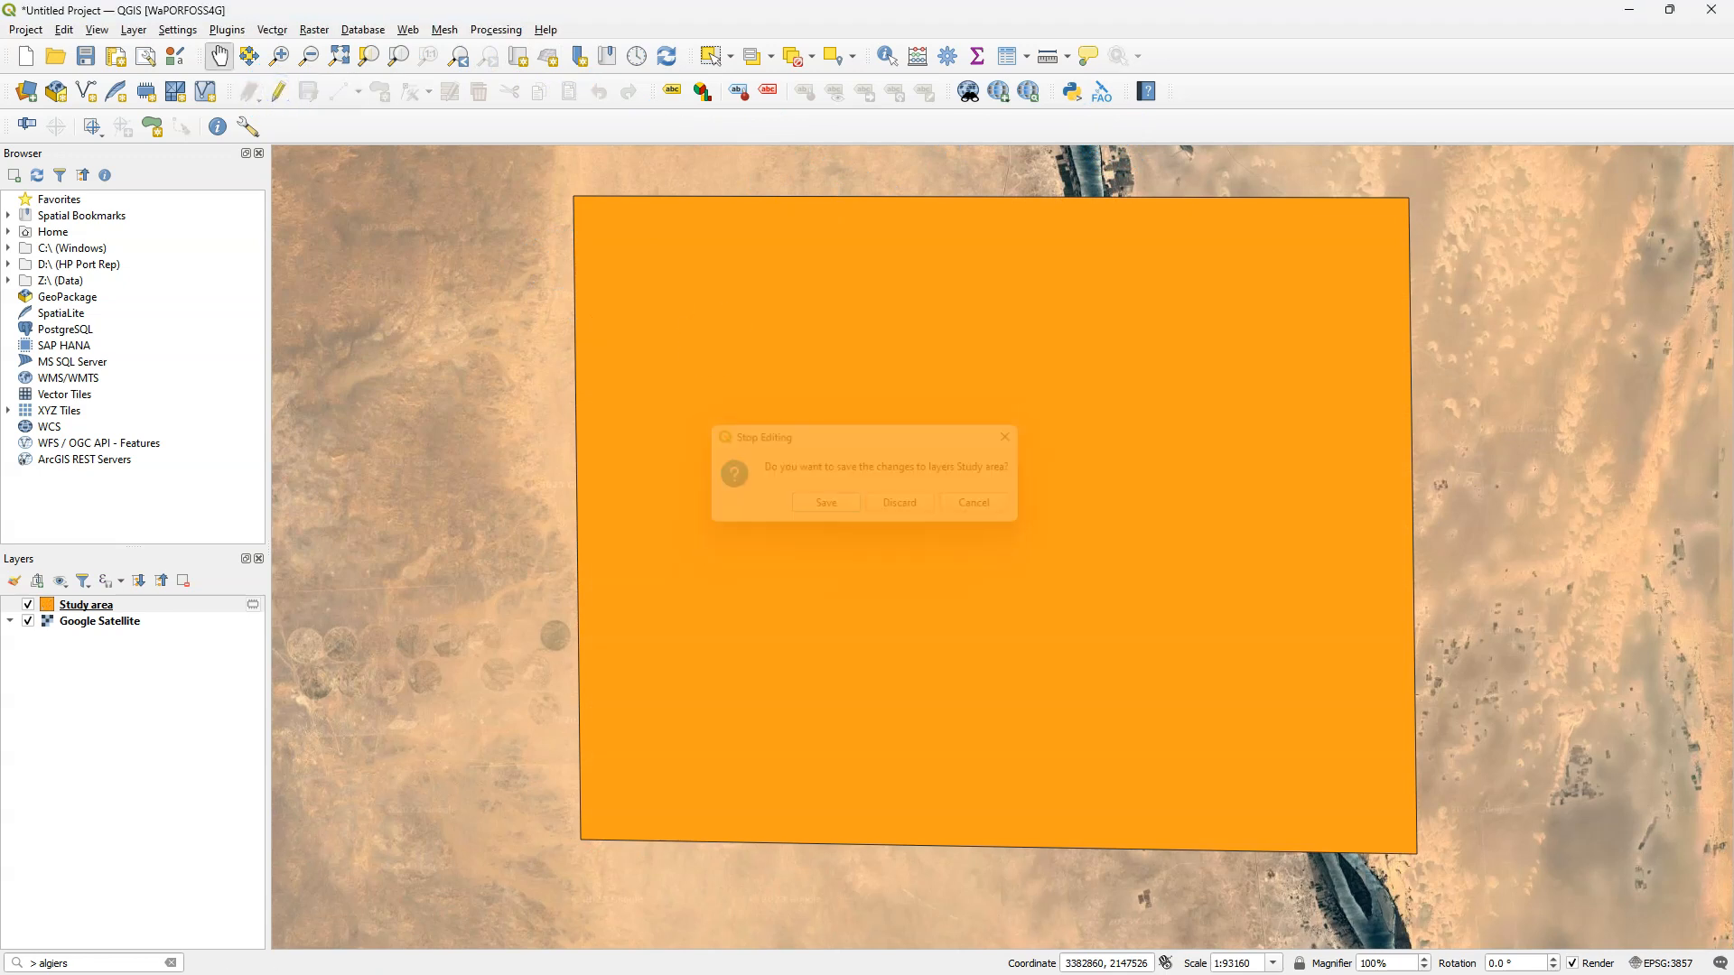
Reopen the FAO Downloader, expand WAPOR_2, select all Level 2 (100m) datasets and look through their list.
click(1100, 93)
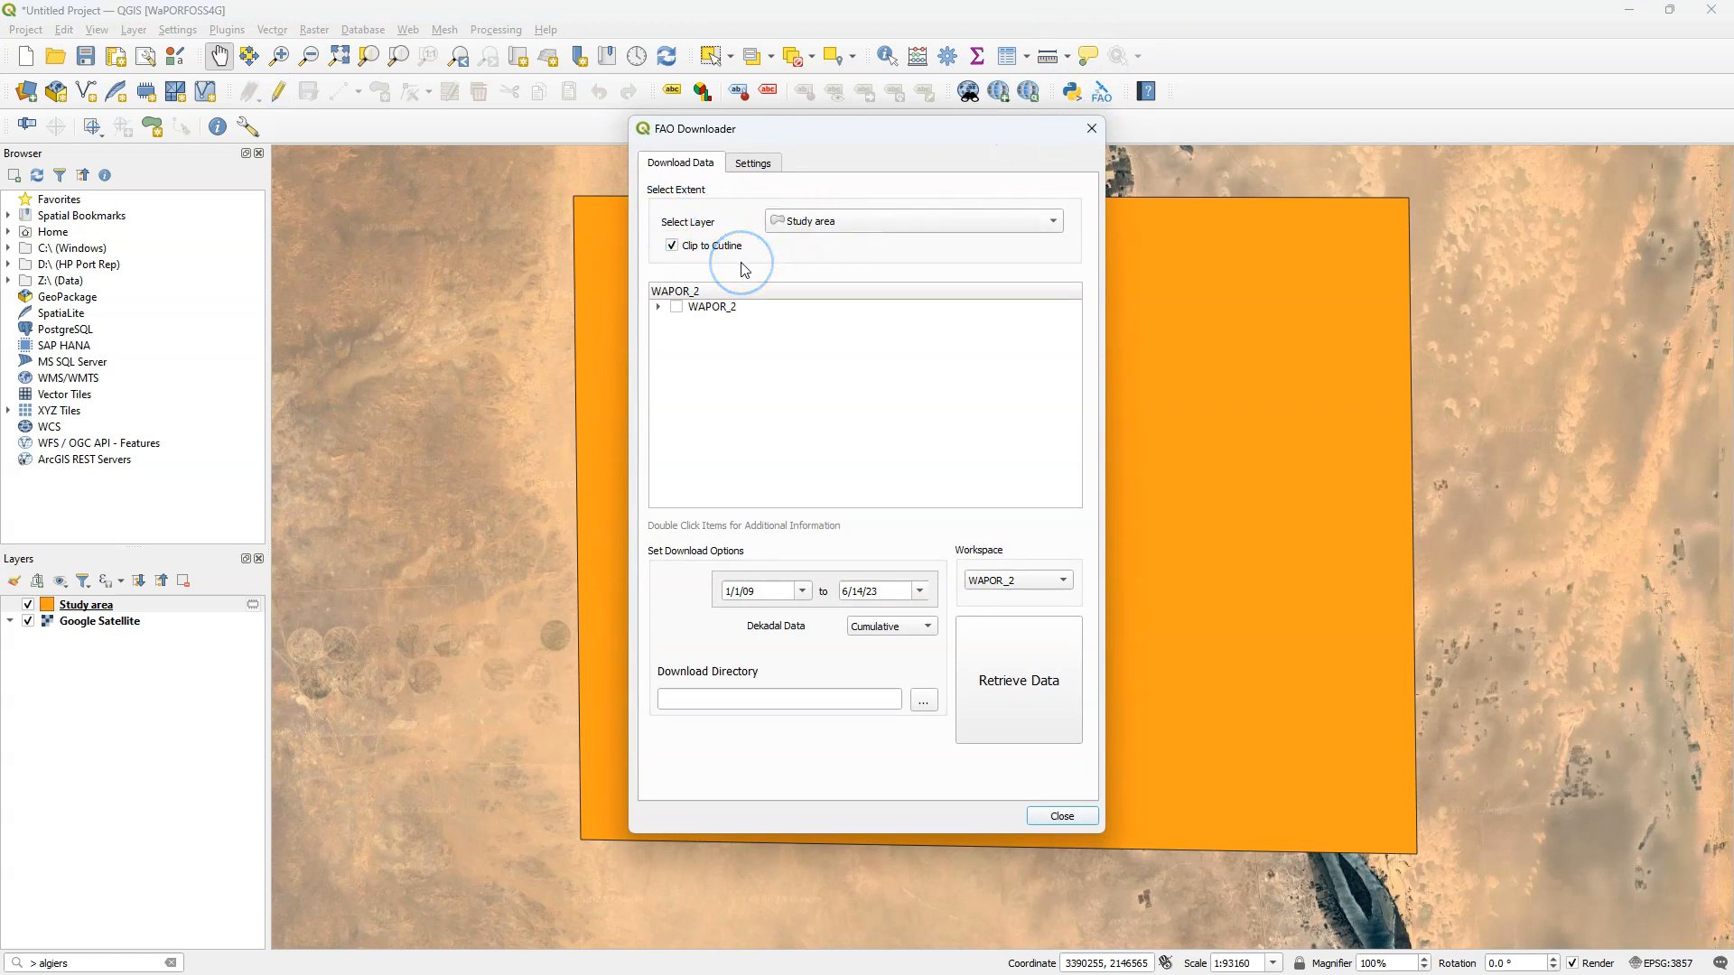
click(658, 307)
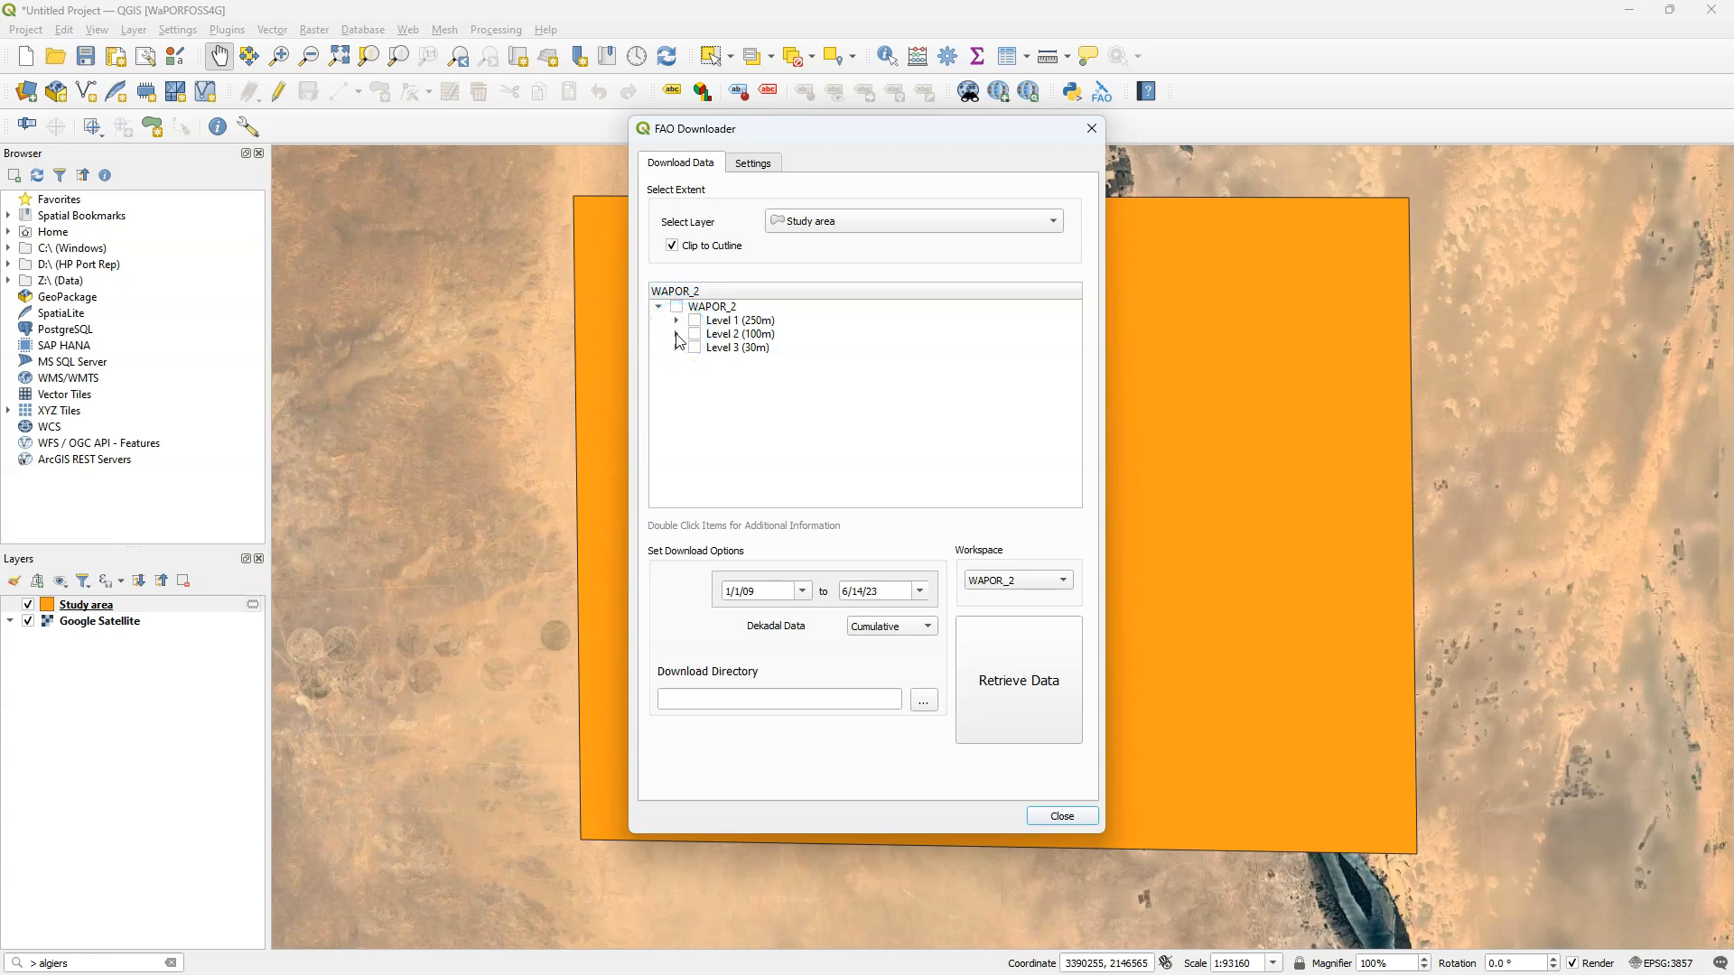
click(692, 334)
click(677, 335)
click(872, 361)
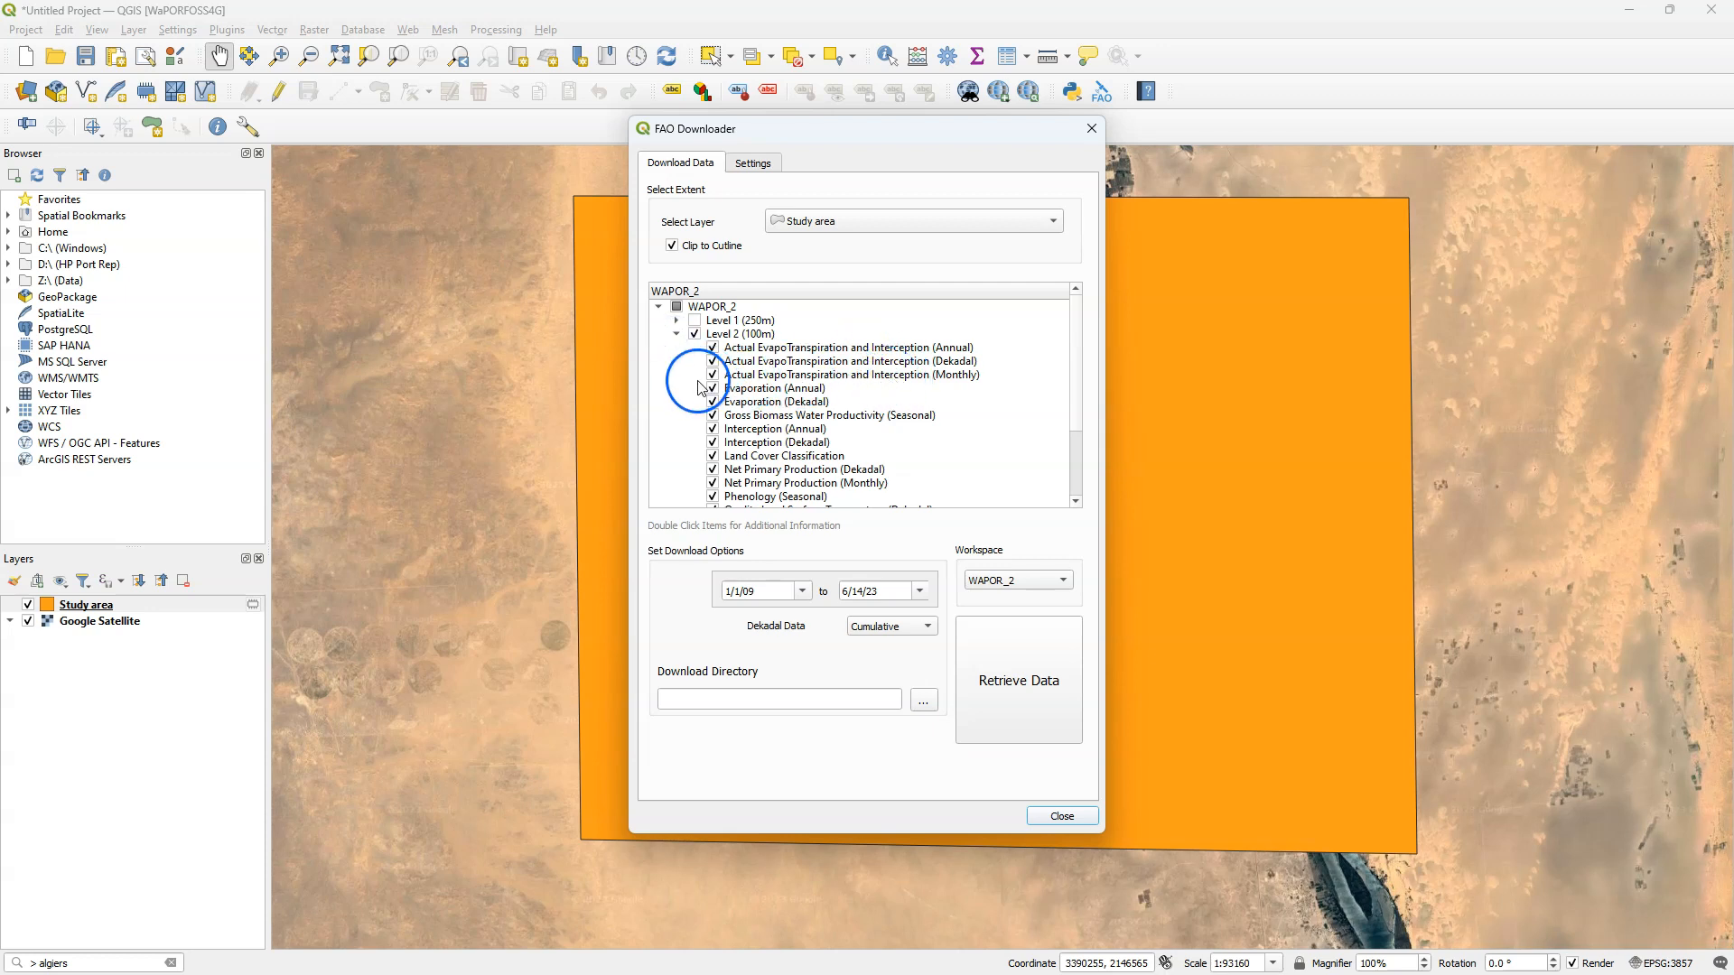
scroll(749, 386, down, 2)
scroll(793, 389, up, 2)
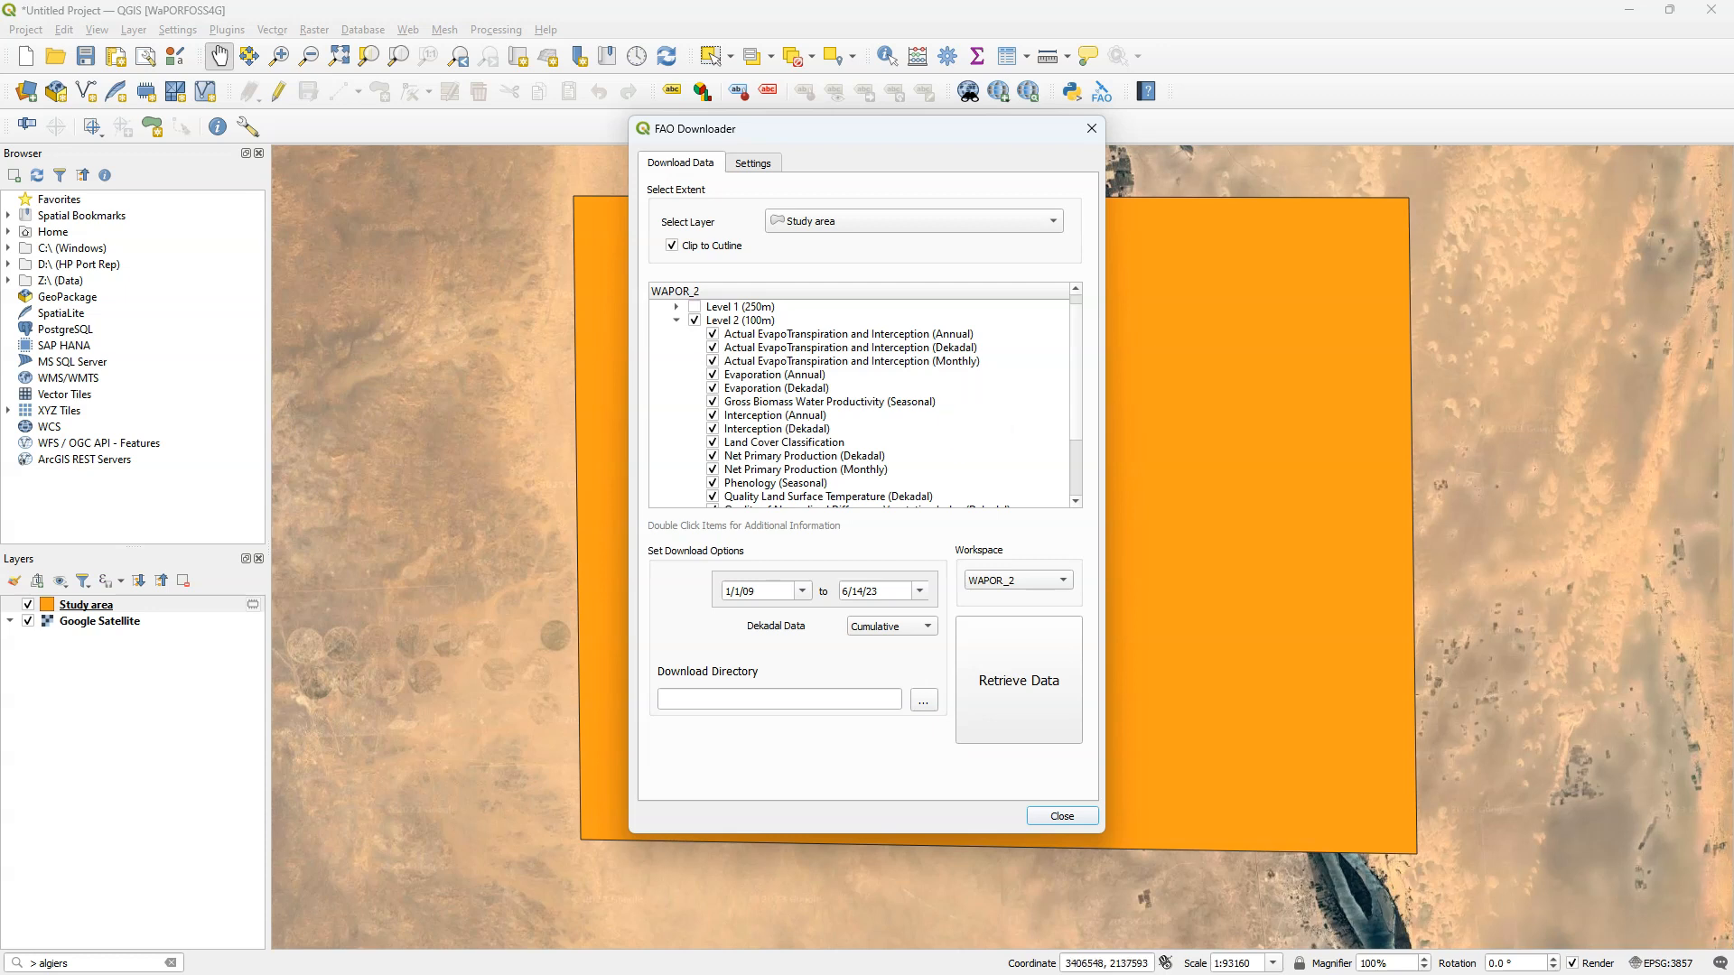
Deselect the Level 2 datasets, keeping only Actual EvapoTranspiration and Interception (Monthly).
double_click(709, 358)
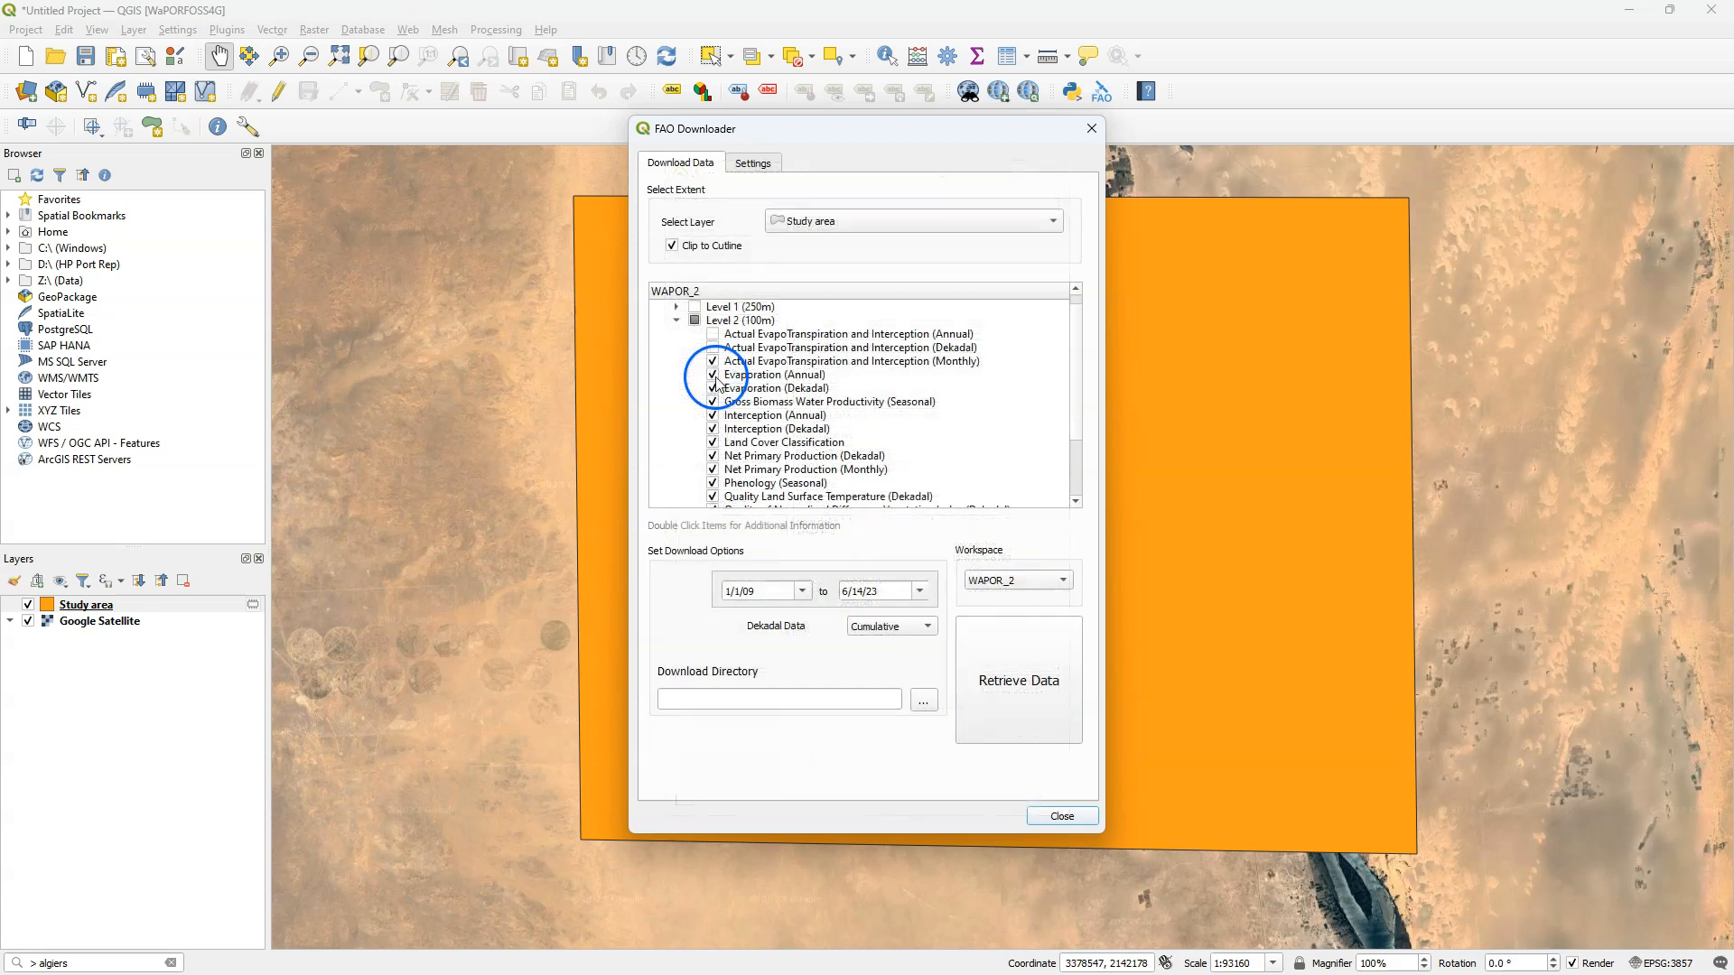
click(712, 377)
click(713, 388)
click(712, 402)
click(712, 415)
click(712, 429)
click(712, 443)
scroll(713, 442, down, 2)
click(712, 443)
click(713, 456)
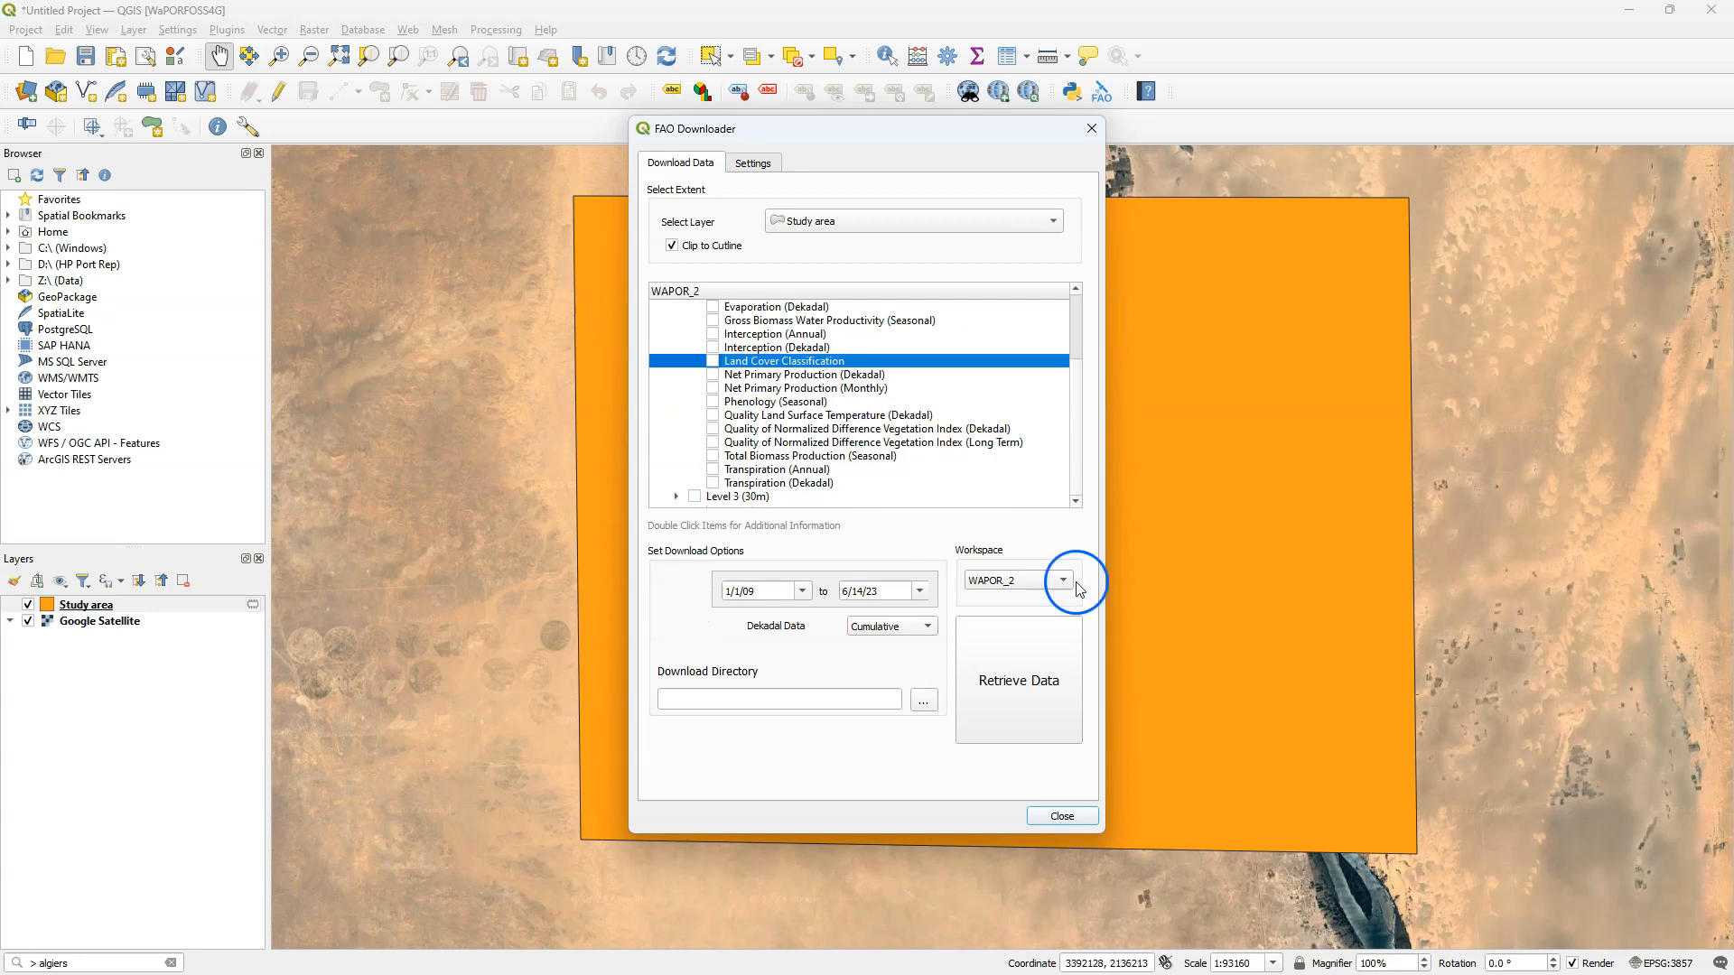
Keep WAPOR_2 as the workspace and set the start date of the download period to 3/1/23.
click(1065, 580)
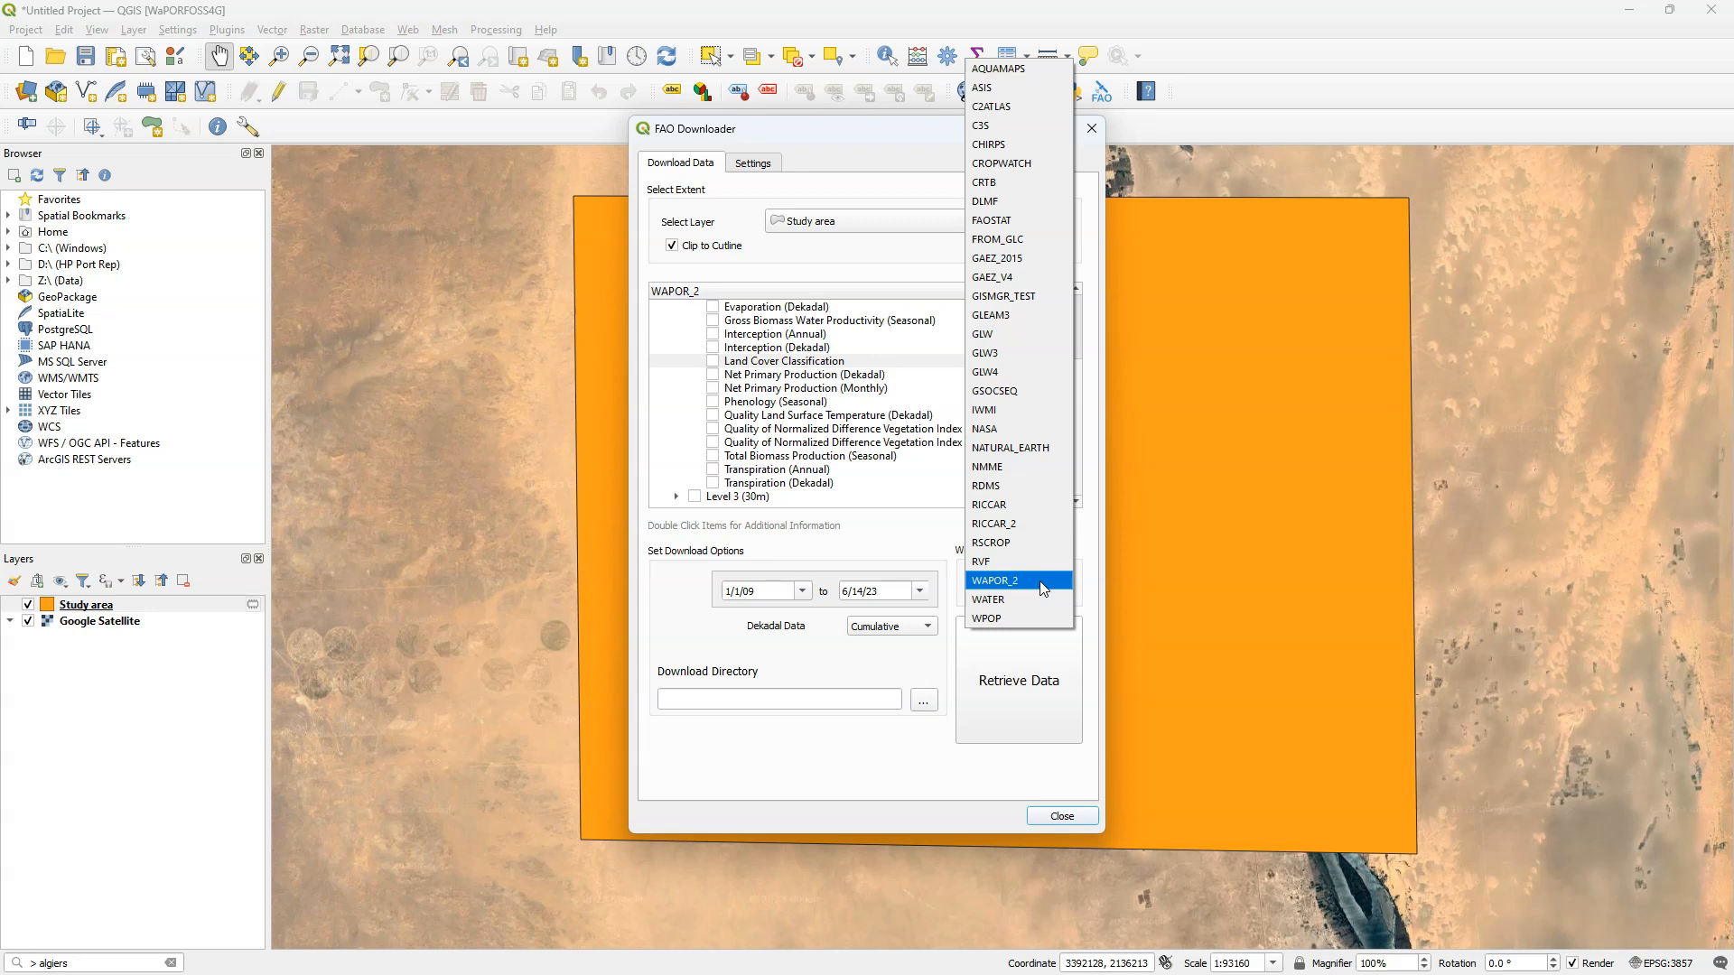
click(1043, 589)
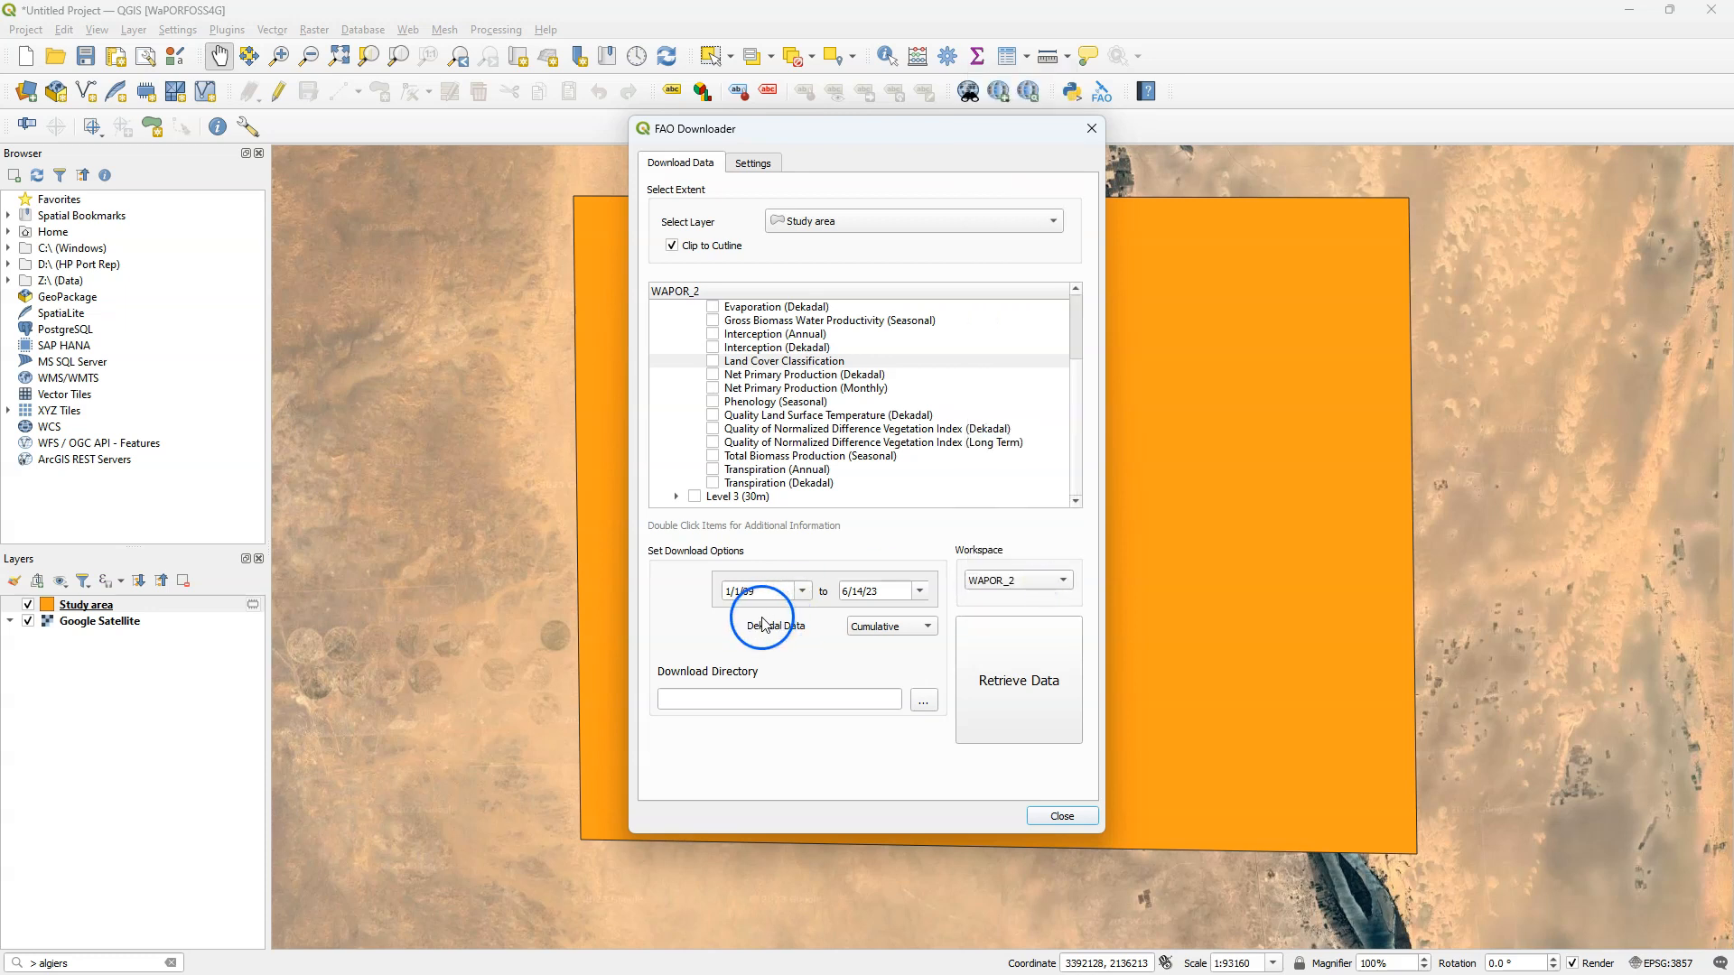
click(802, 592)
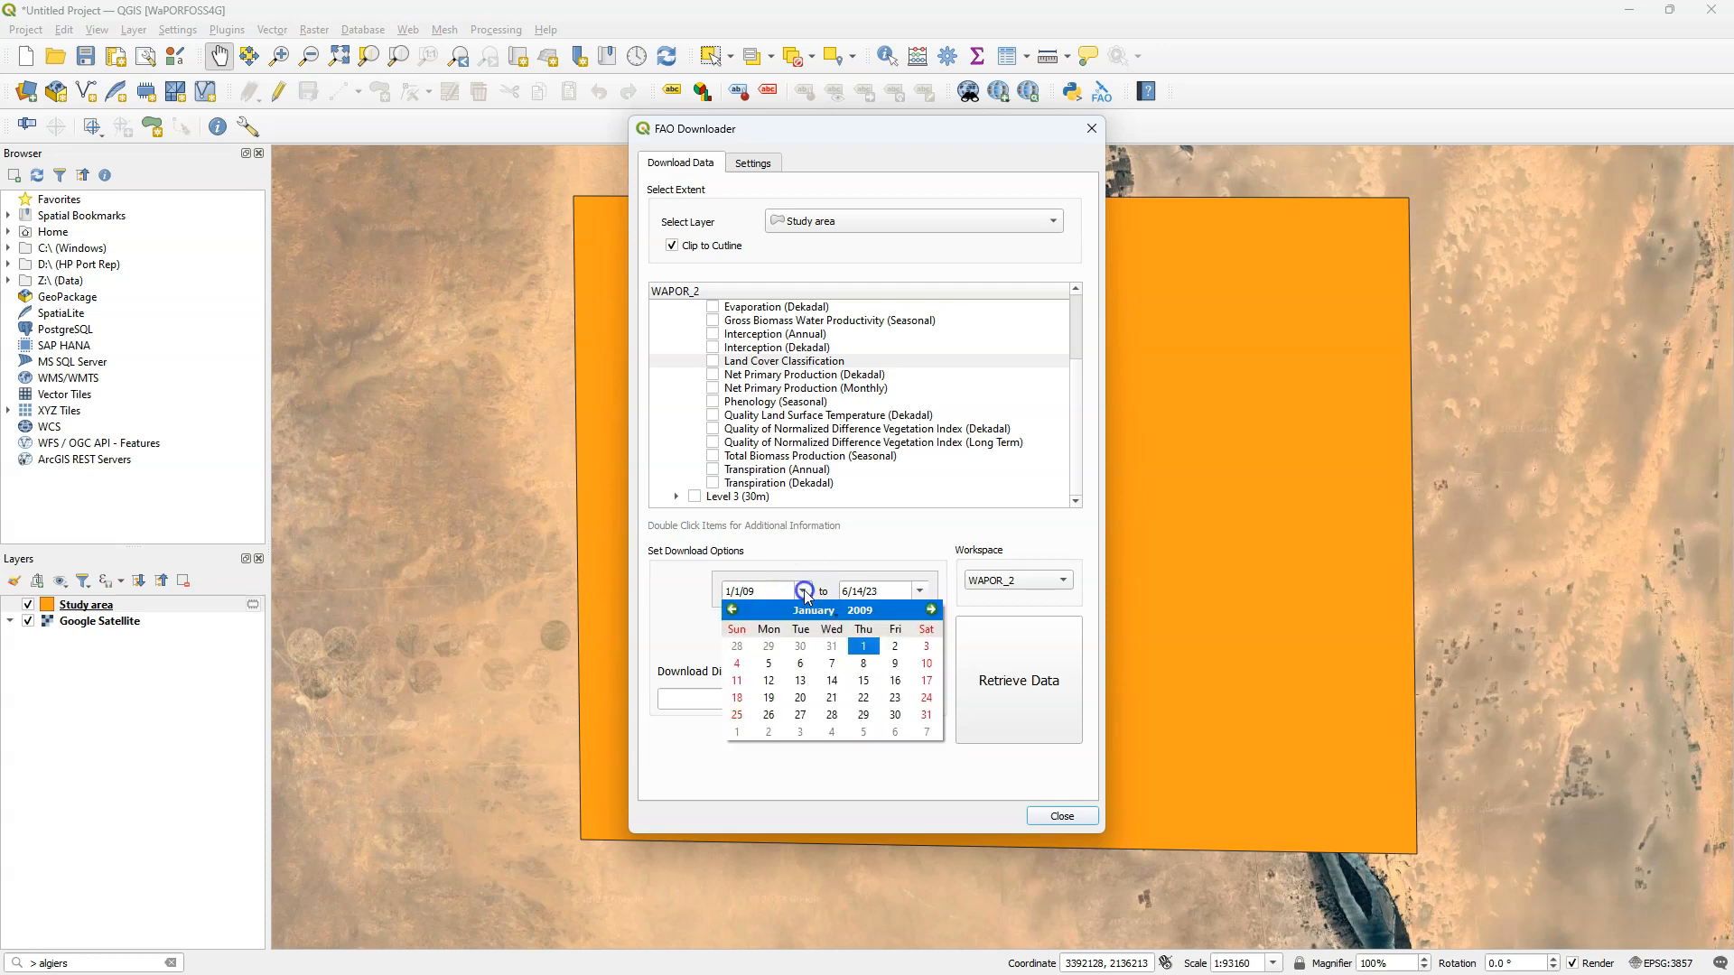
click(930, 612)
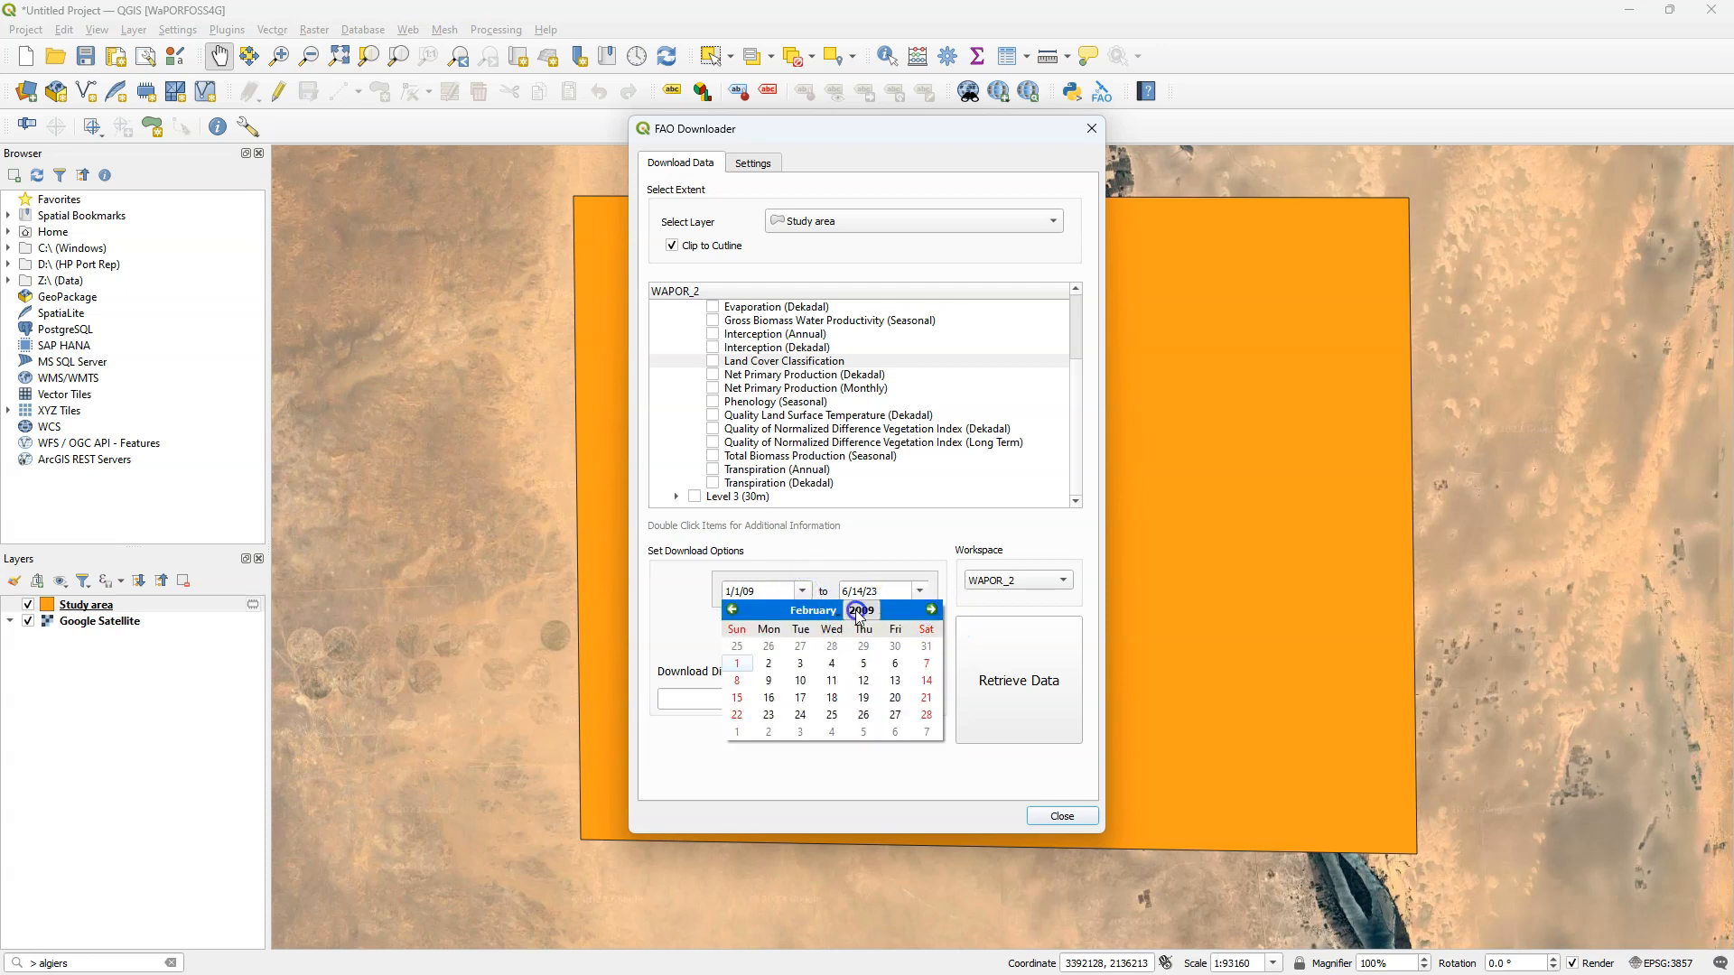
click(867, 610)
key(Return)
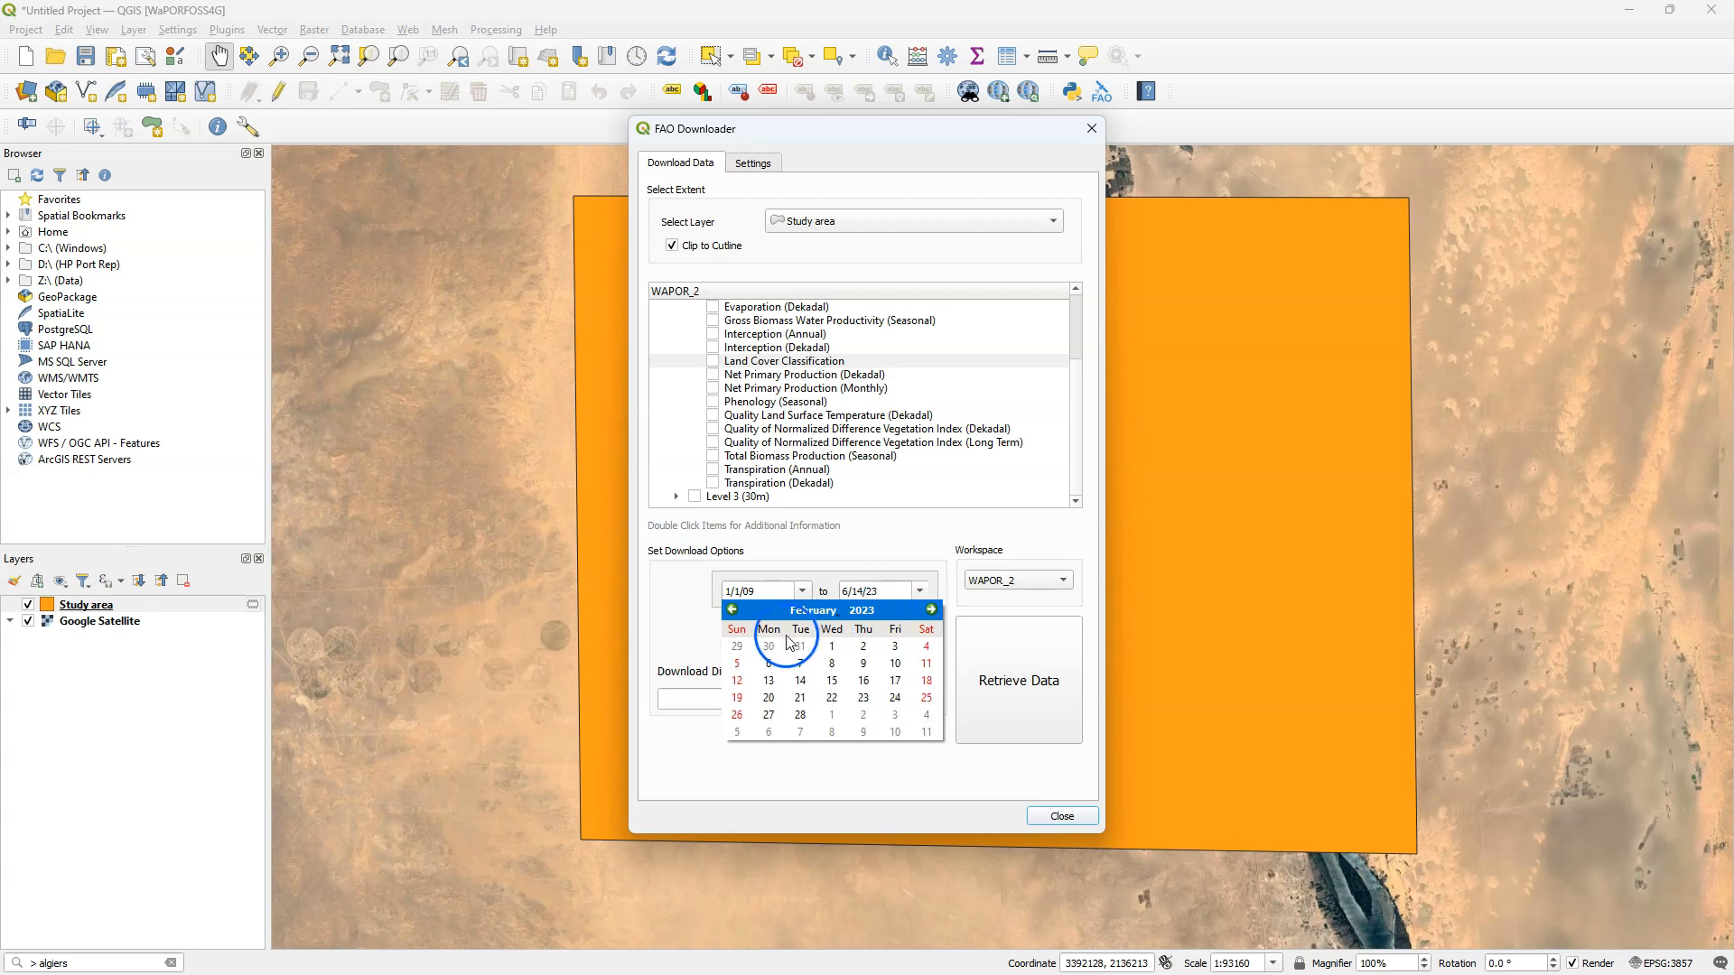
click(931, 611)
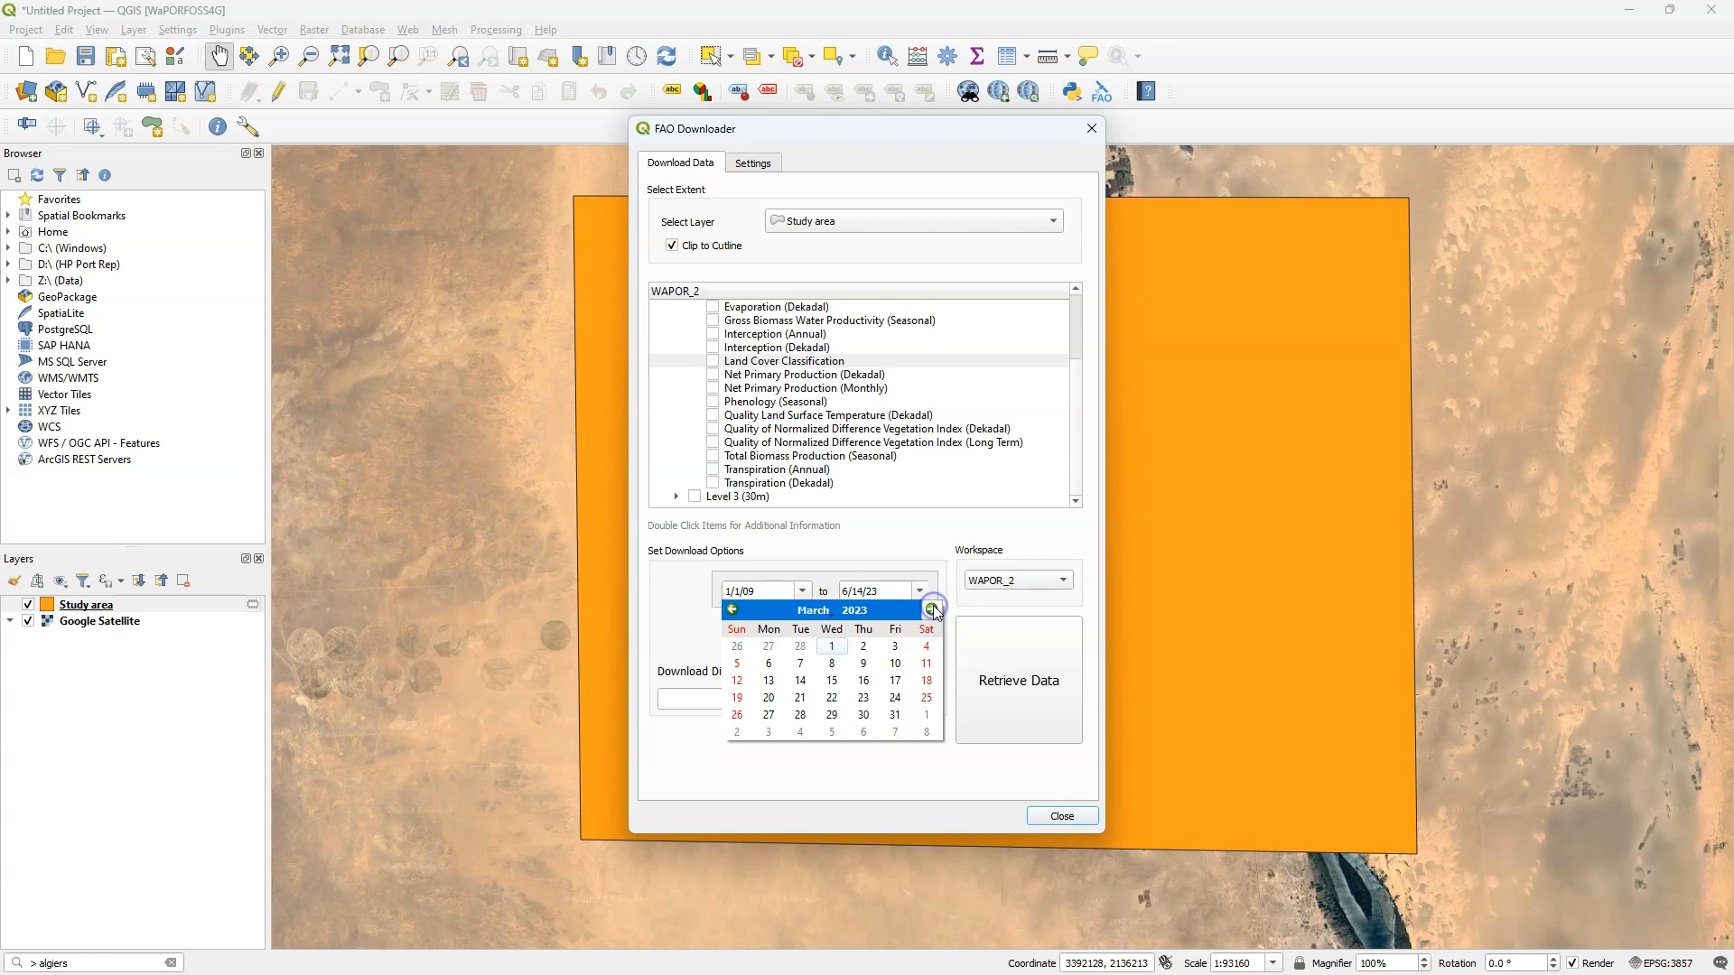
click(831, 647)
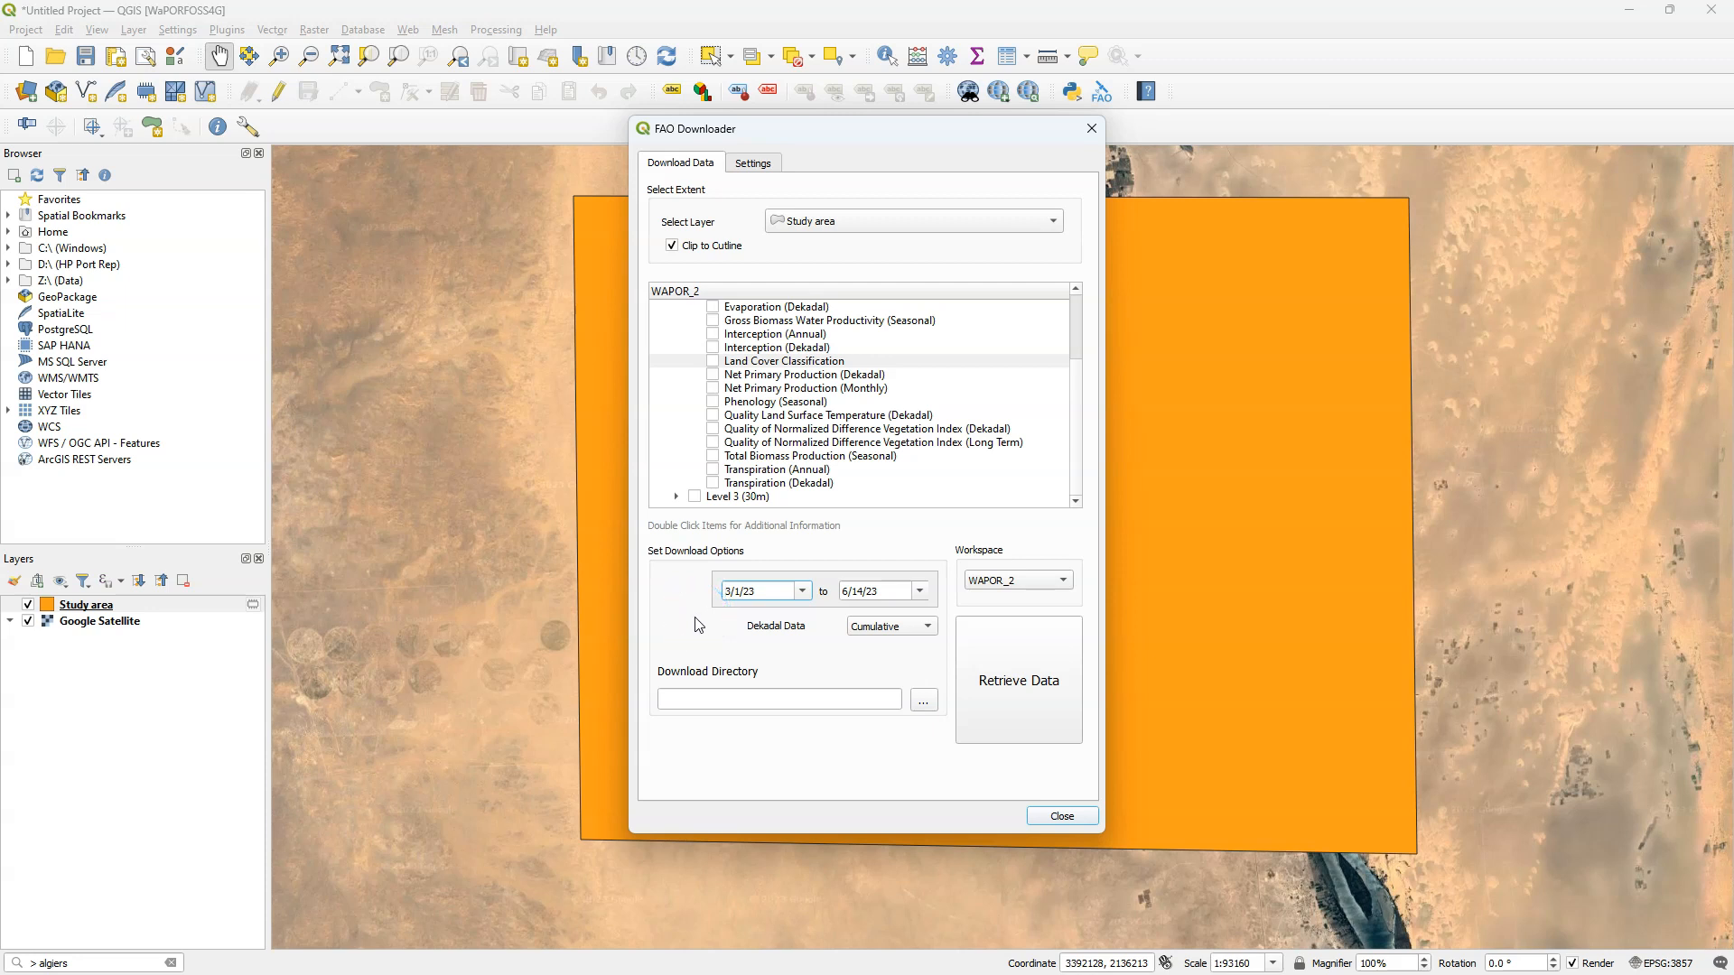
Set the download directory to Z:/FAO_data and retrieve the selected data, closing the downloader once it is done.
click(921, 698)
click(923, 700)
click(1332, 599)
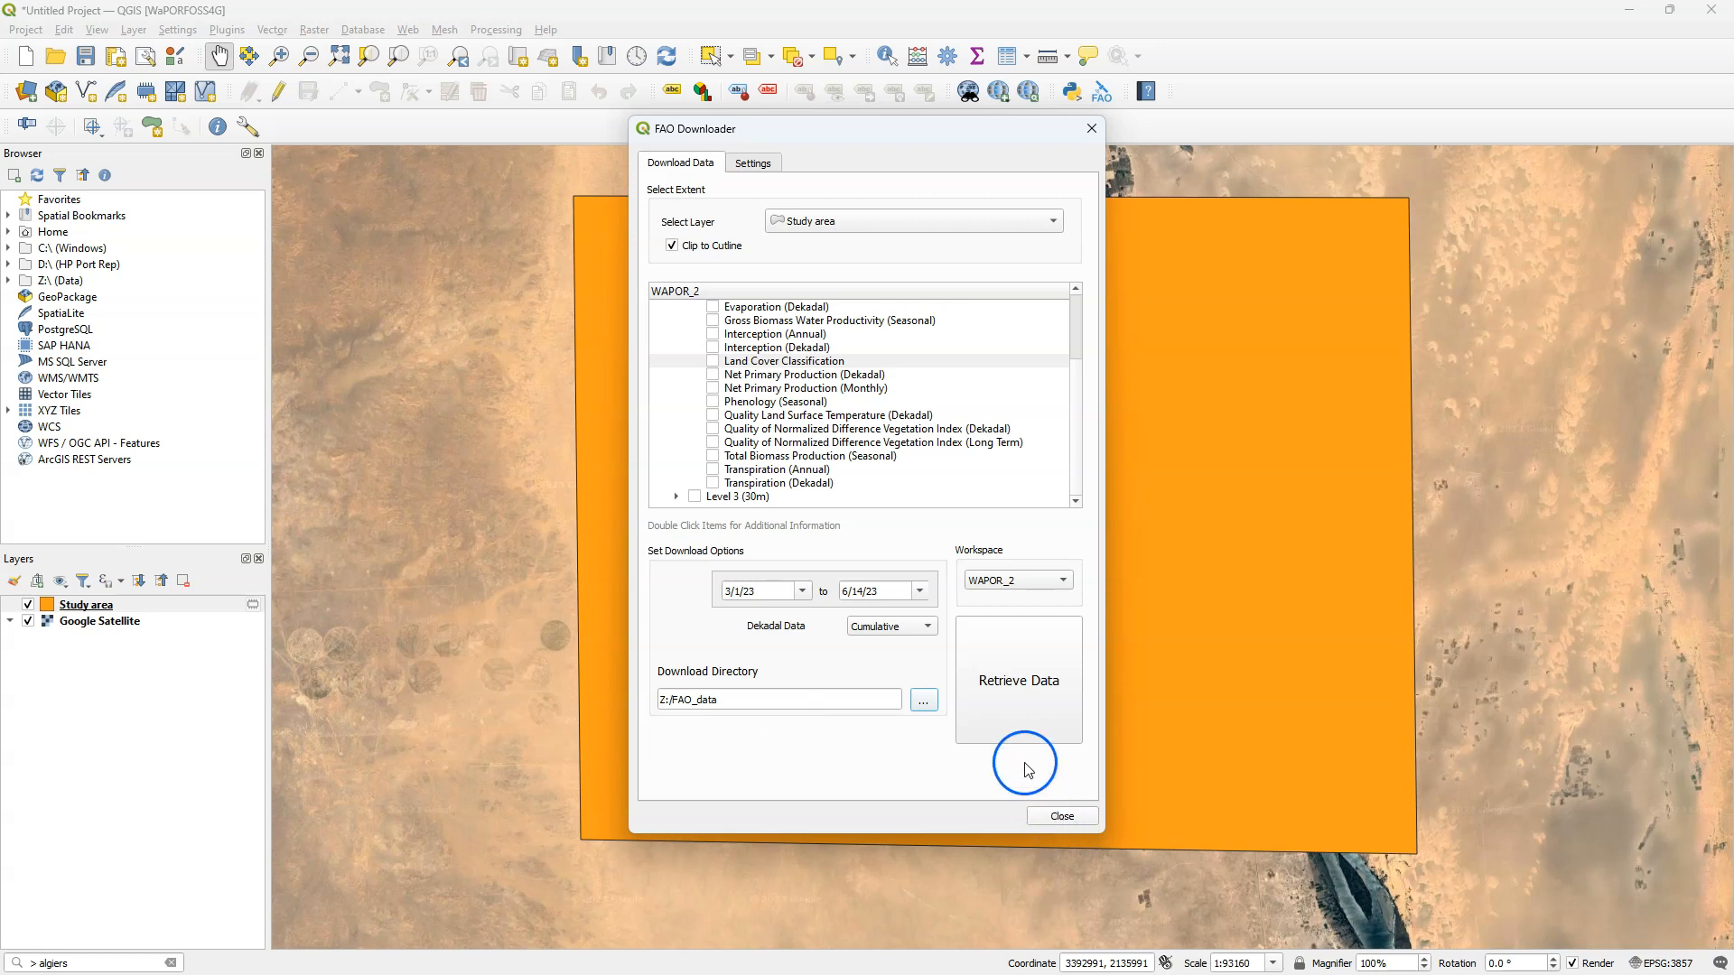
click(1004, 694)
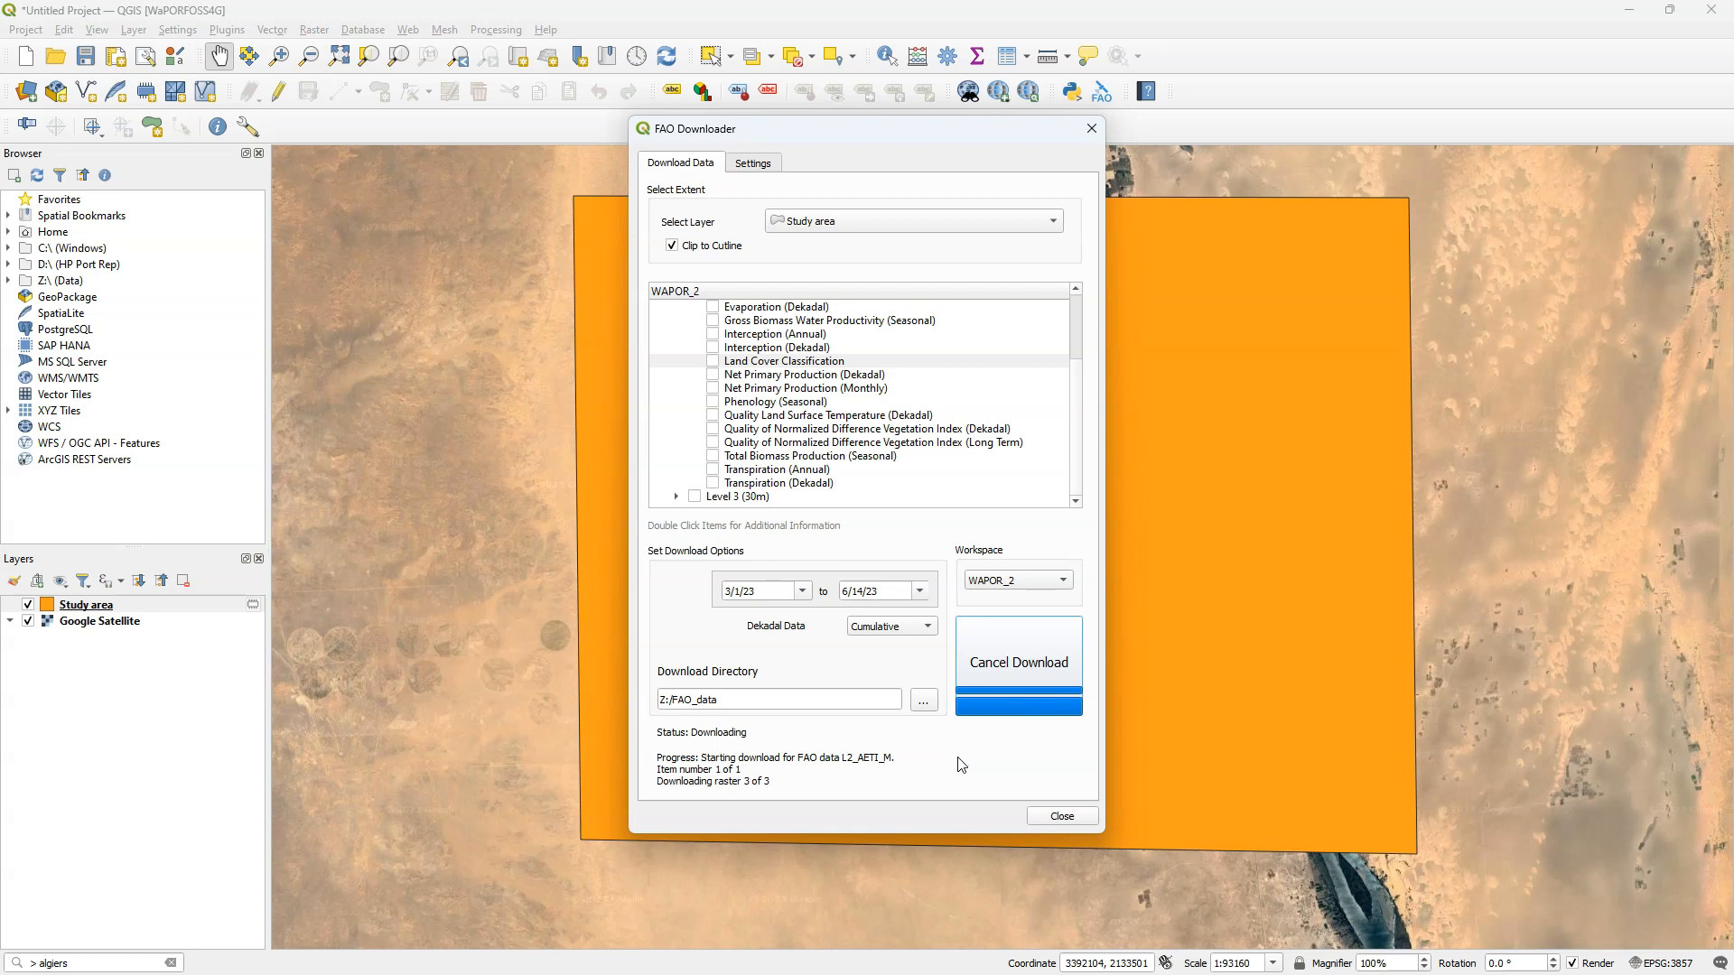
click(1069, 818)
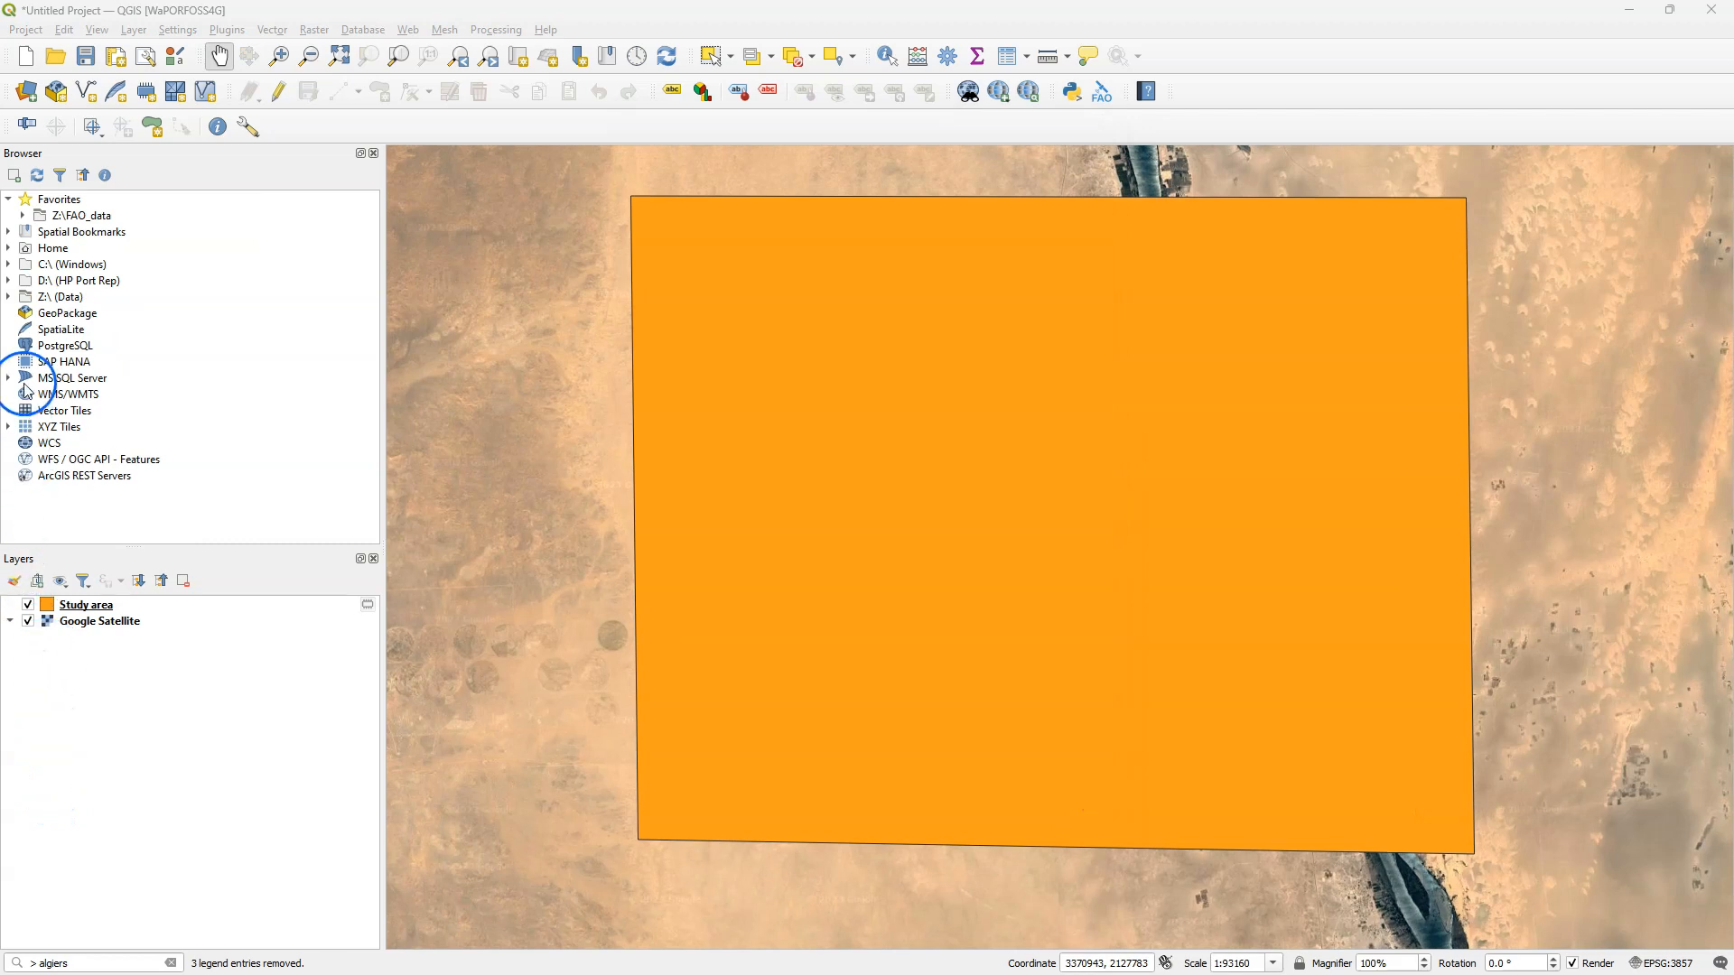
Expand the downloaded WAPOR_2 folder under Z:\FAO_data and add L2_AETI_M list.csv to the project.
click(21, 215)
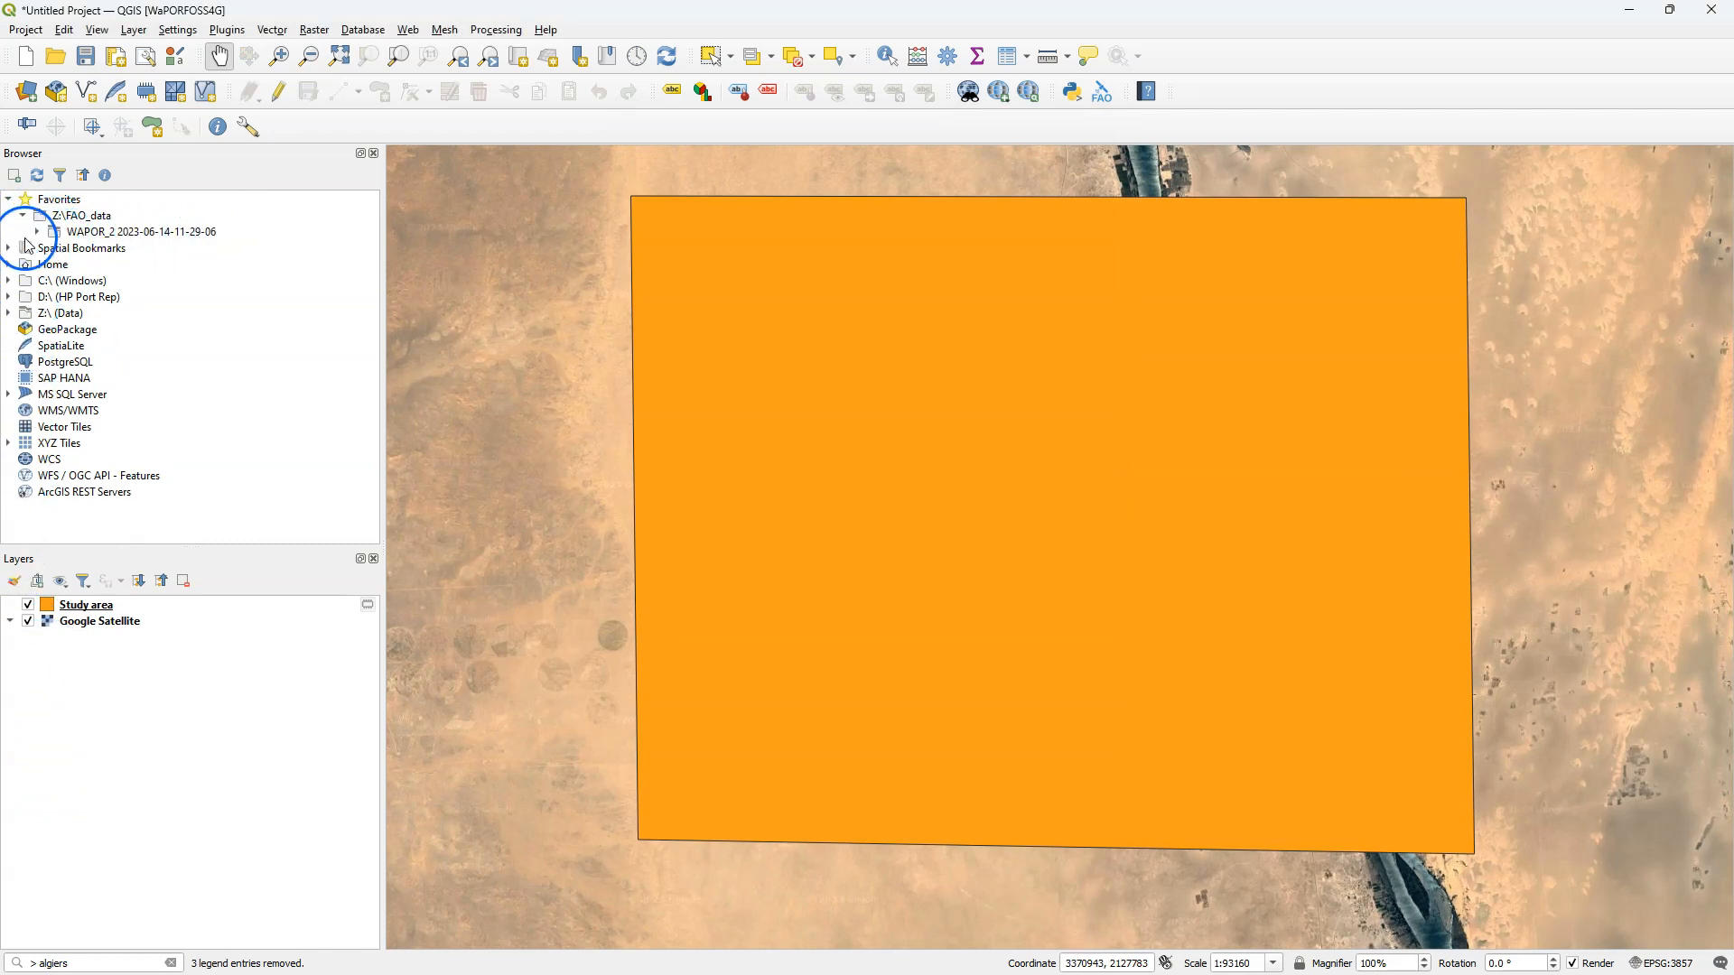
click(37, 232)
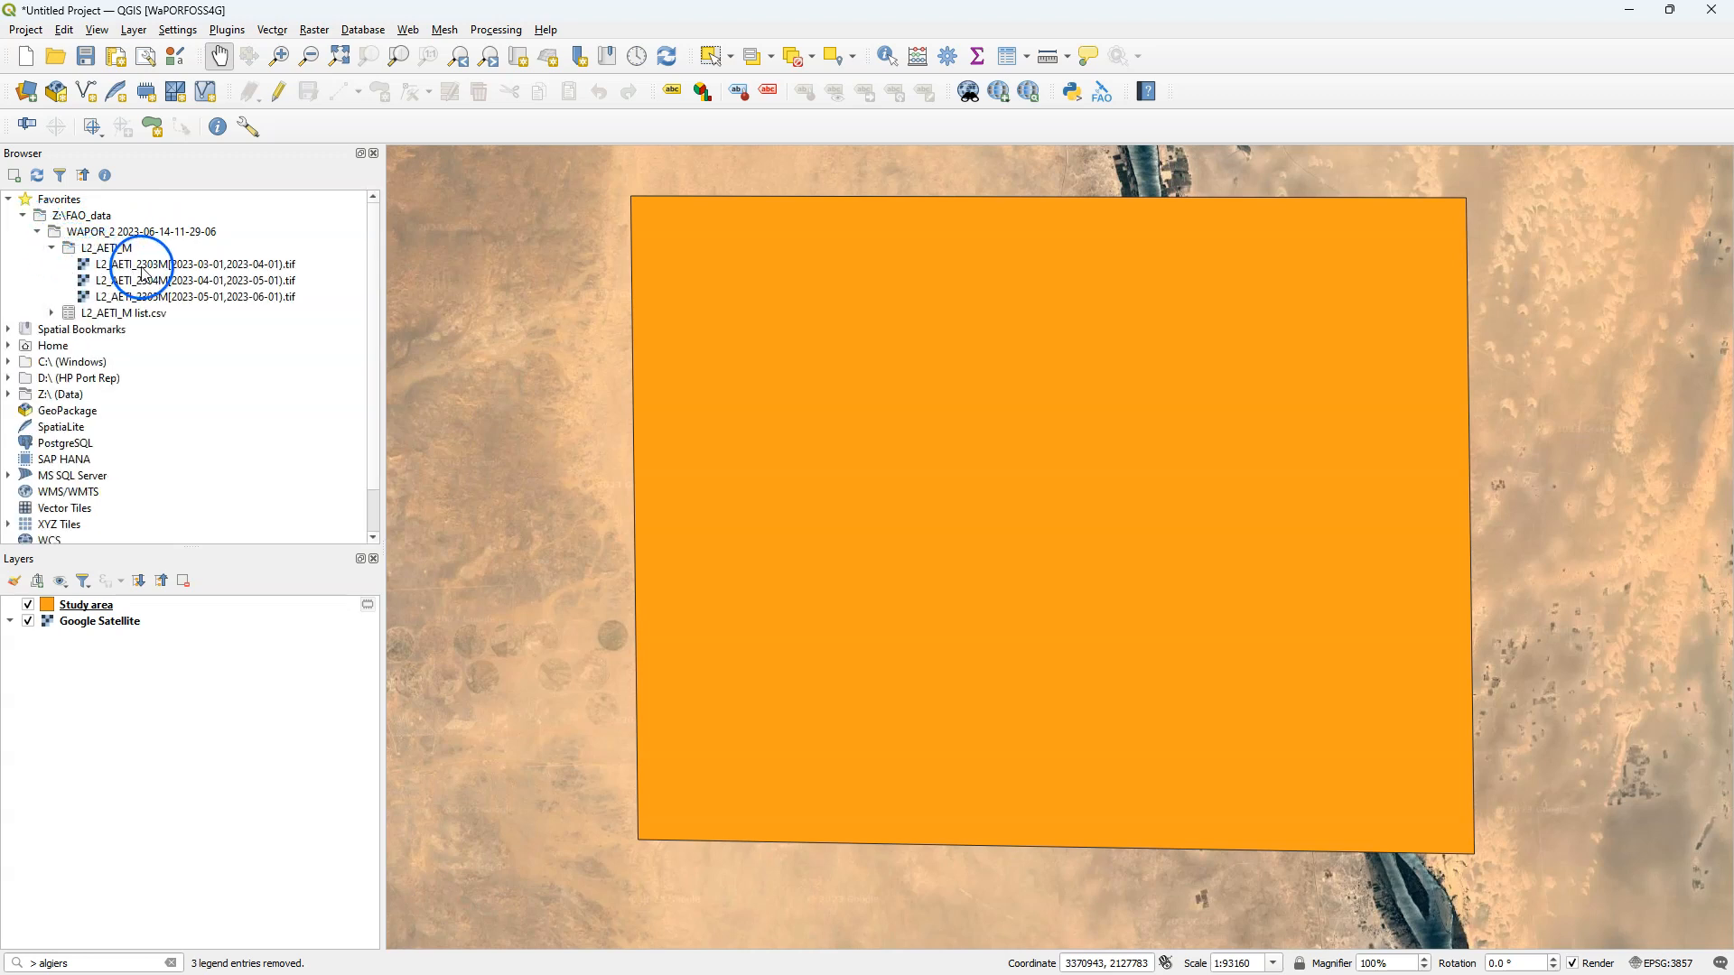
drag(137, 313, 674, 337)
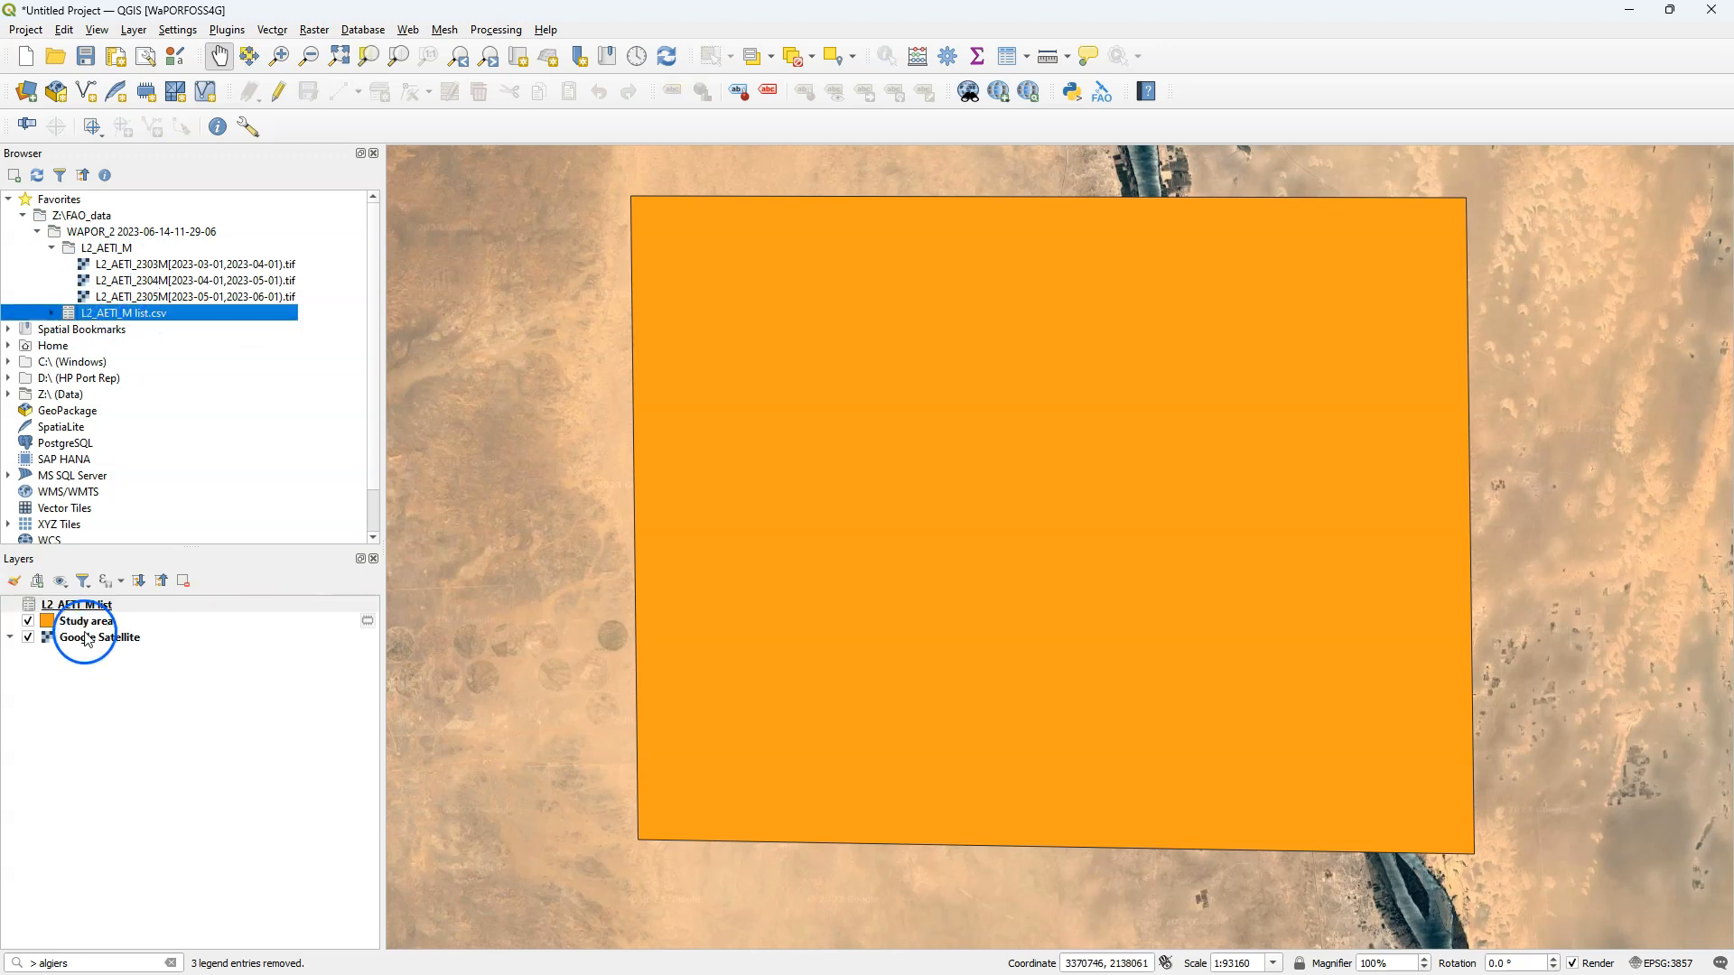
Examine the attribute table of the L2_AETI_M list layer for the months and raster IDs, then close it.
right_click(68, 607)
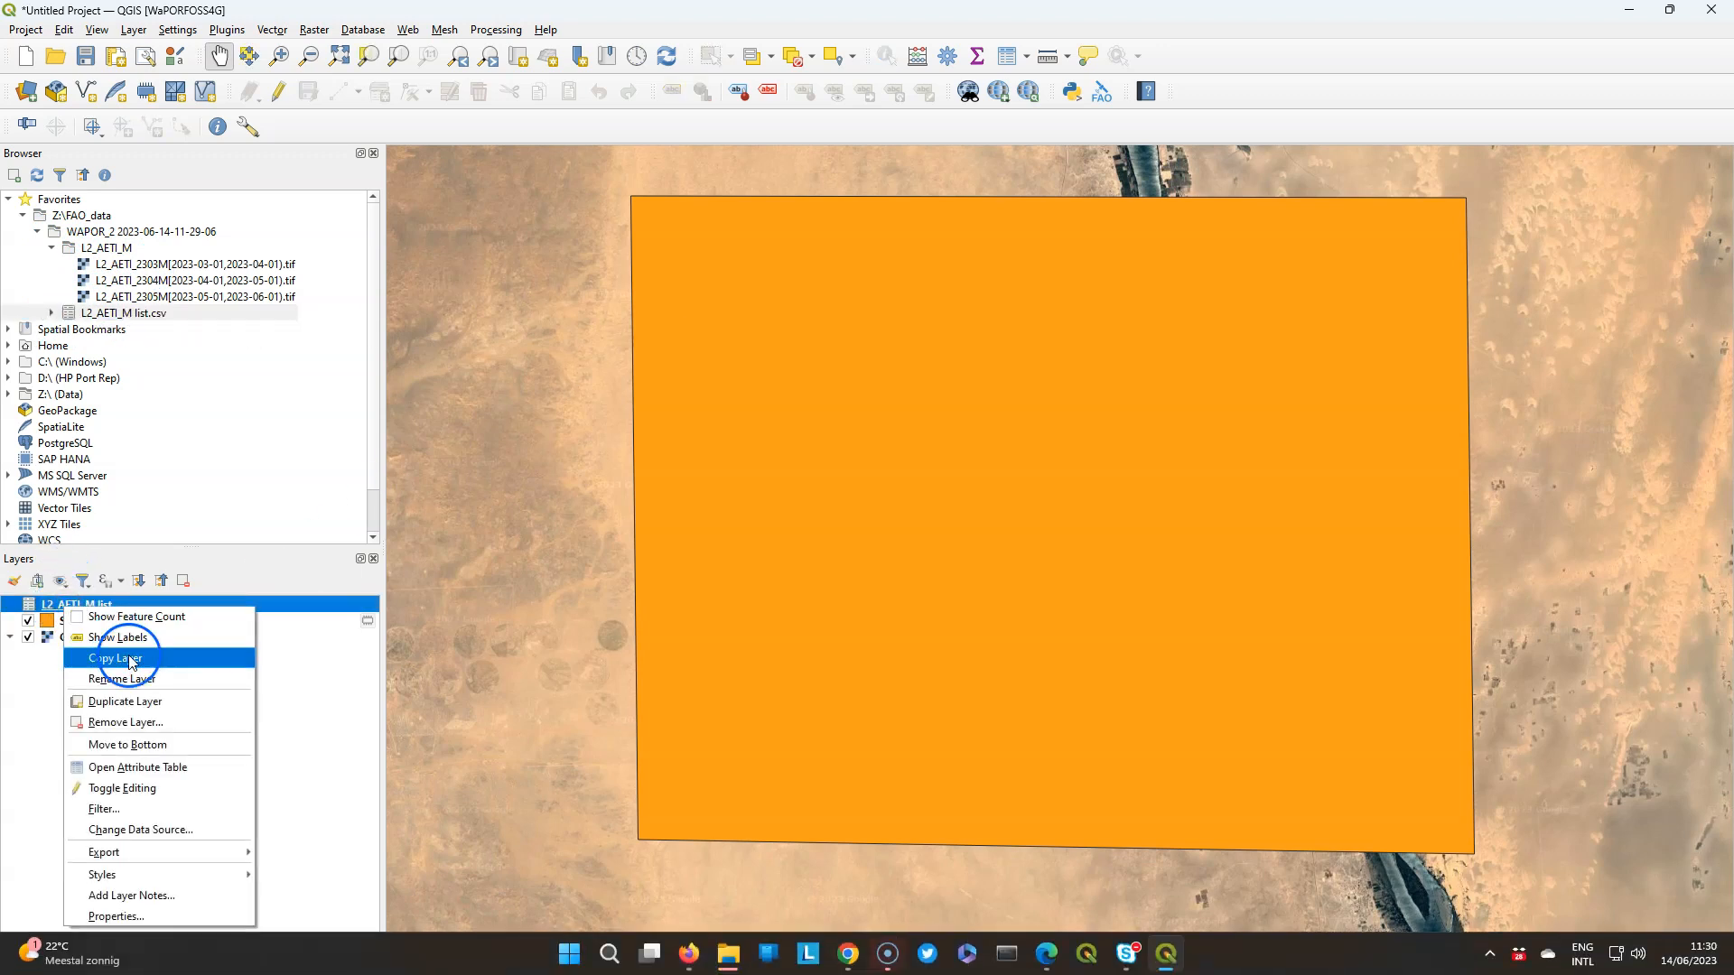
click(171, 768)
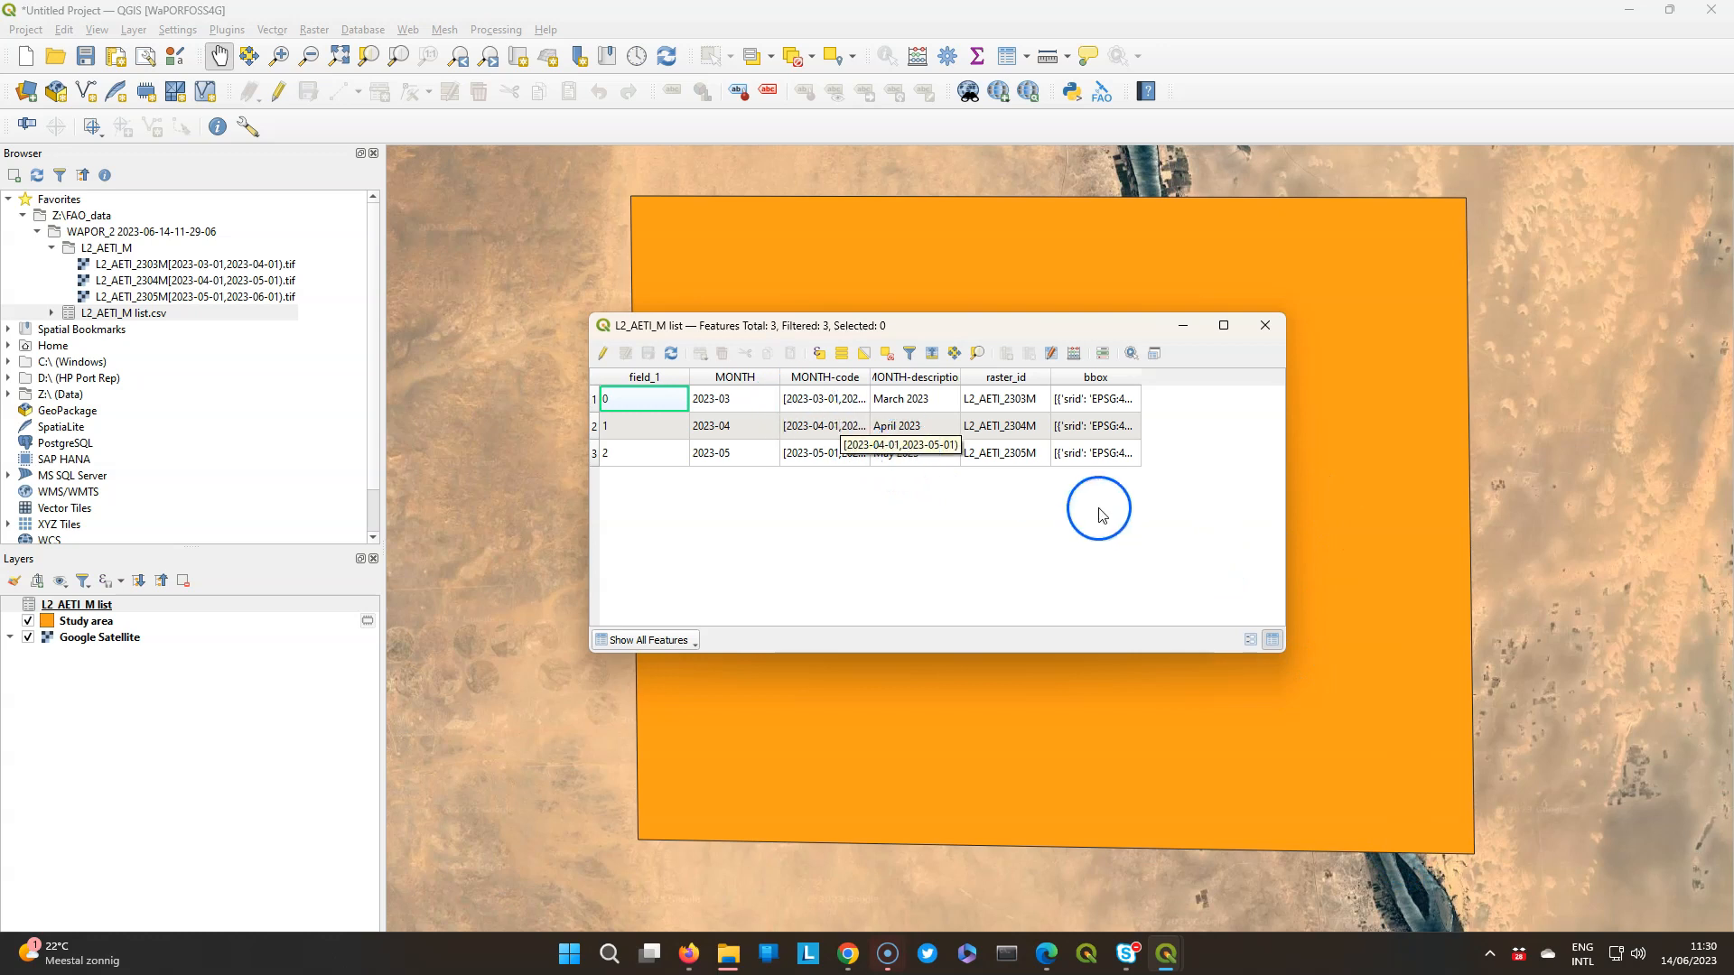
click(1273, 329)
Add the three monthly rasters L2_AETI_2303M, L2_AETI_2304M and L2_AETI_2305M to the map.
click(190, 265)
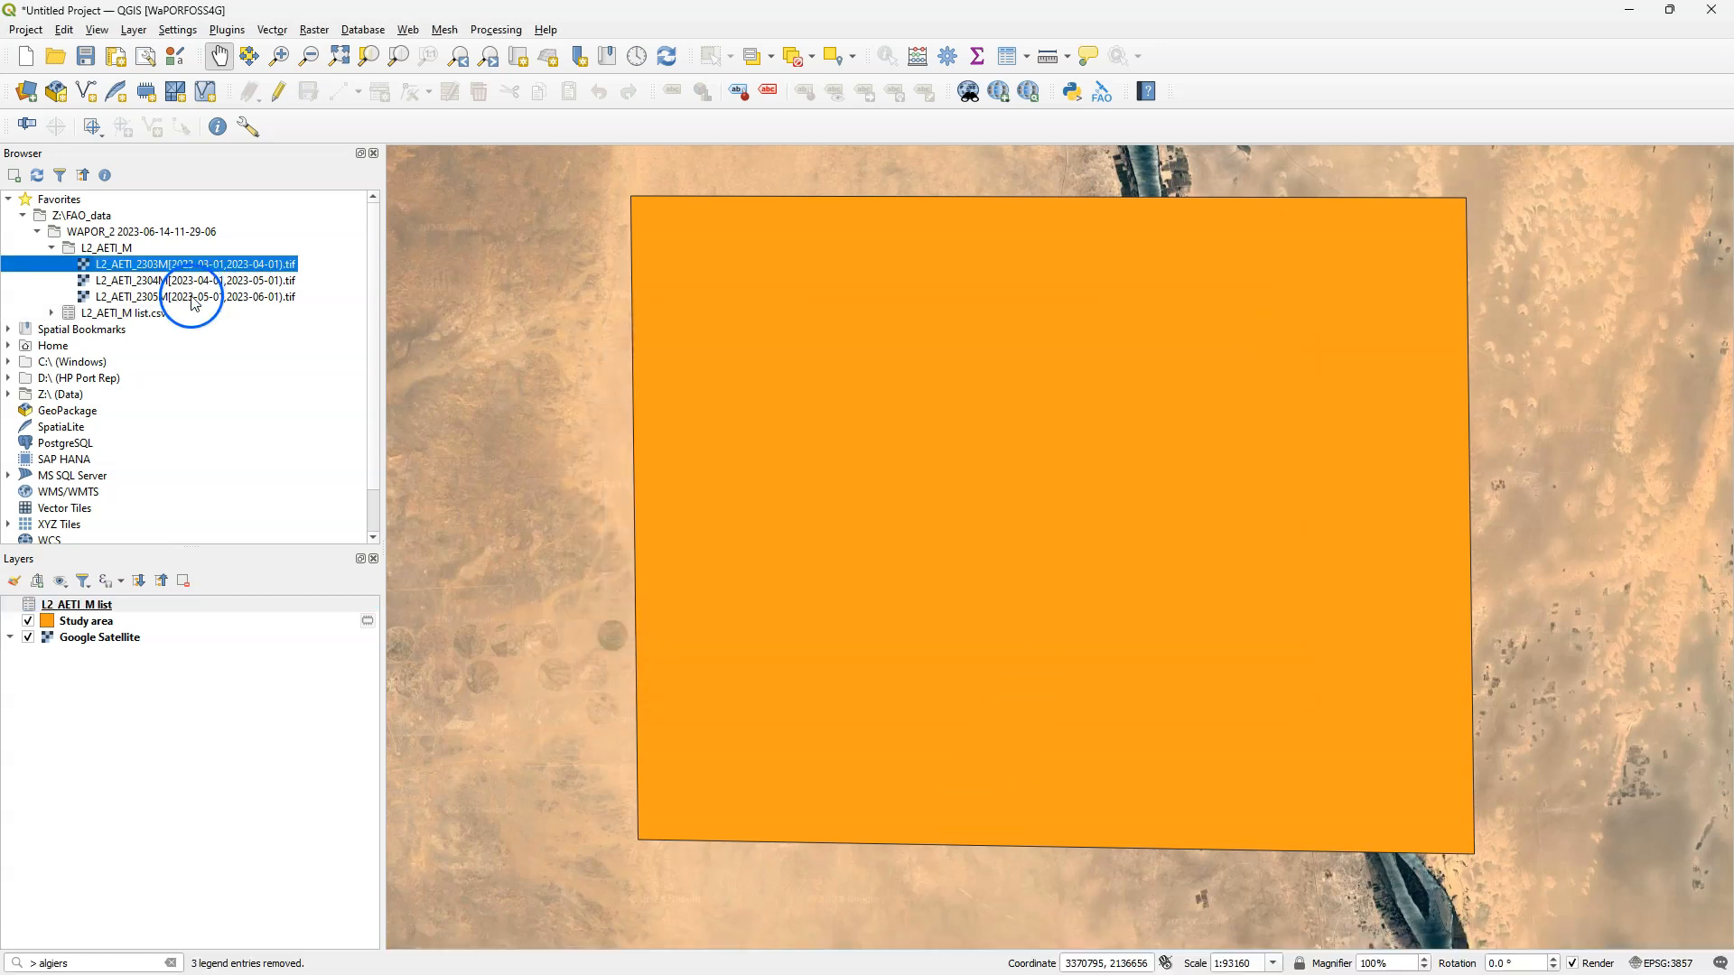
shift+click(188, 297)
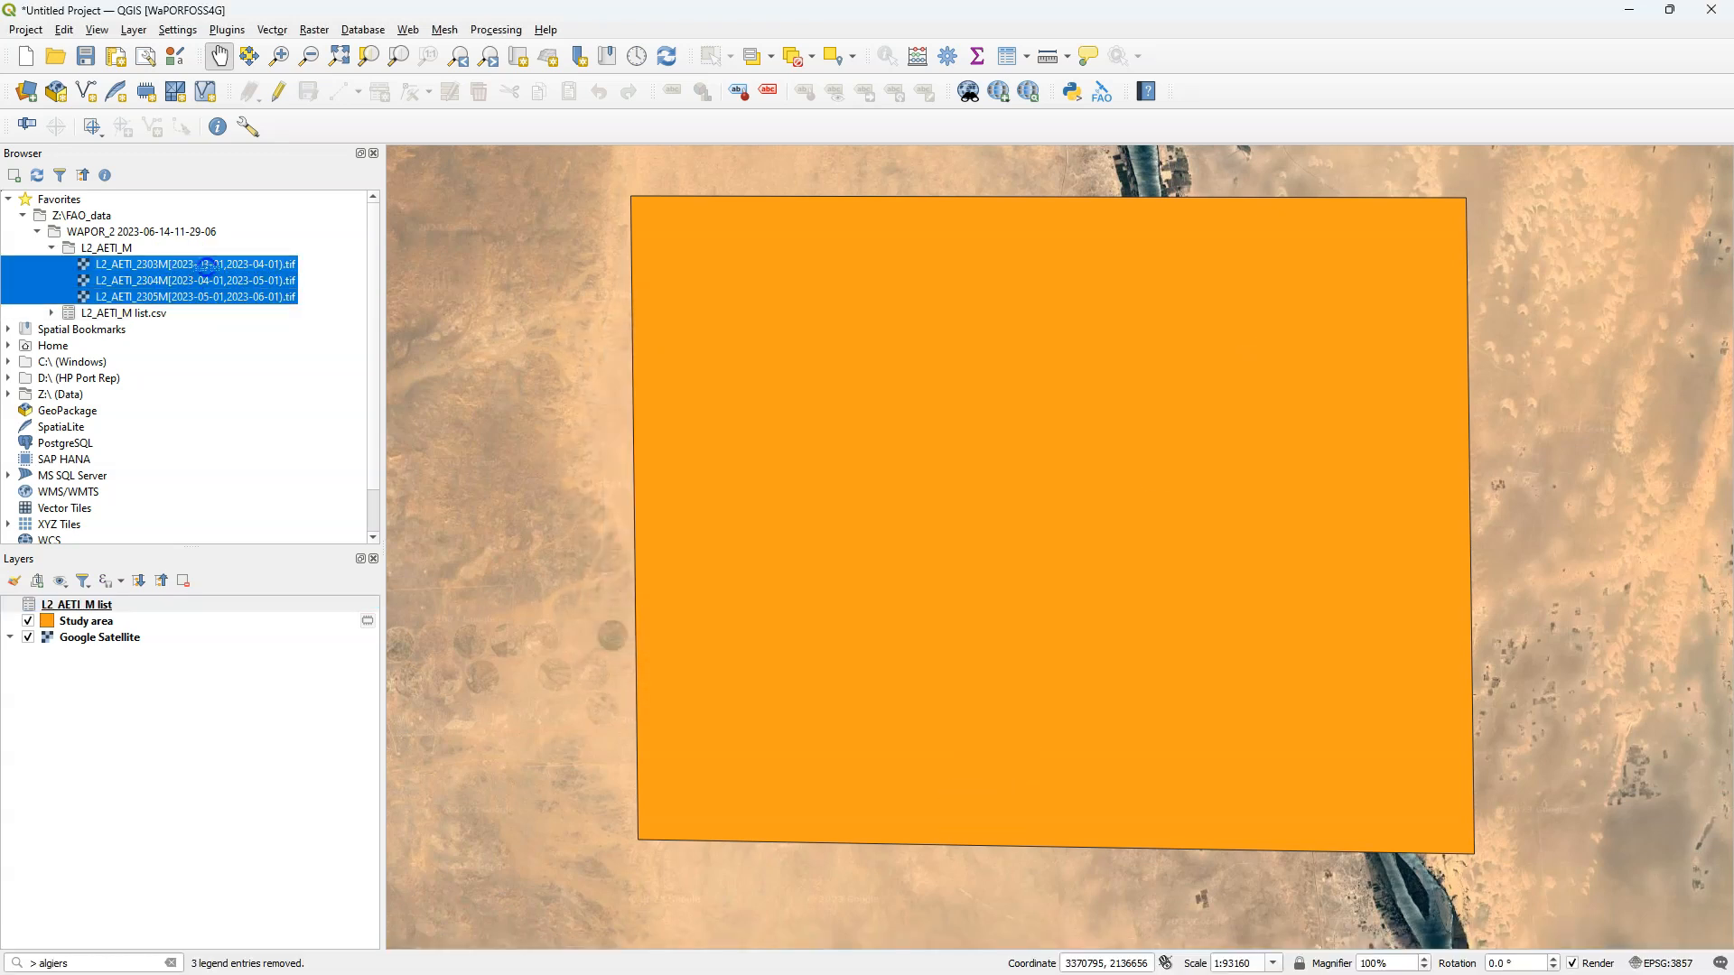
drag(206, 265, 1031, 326)
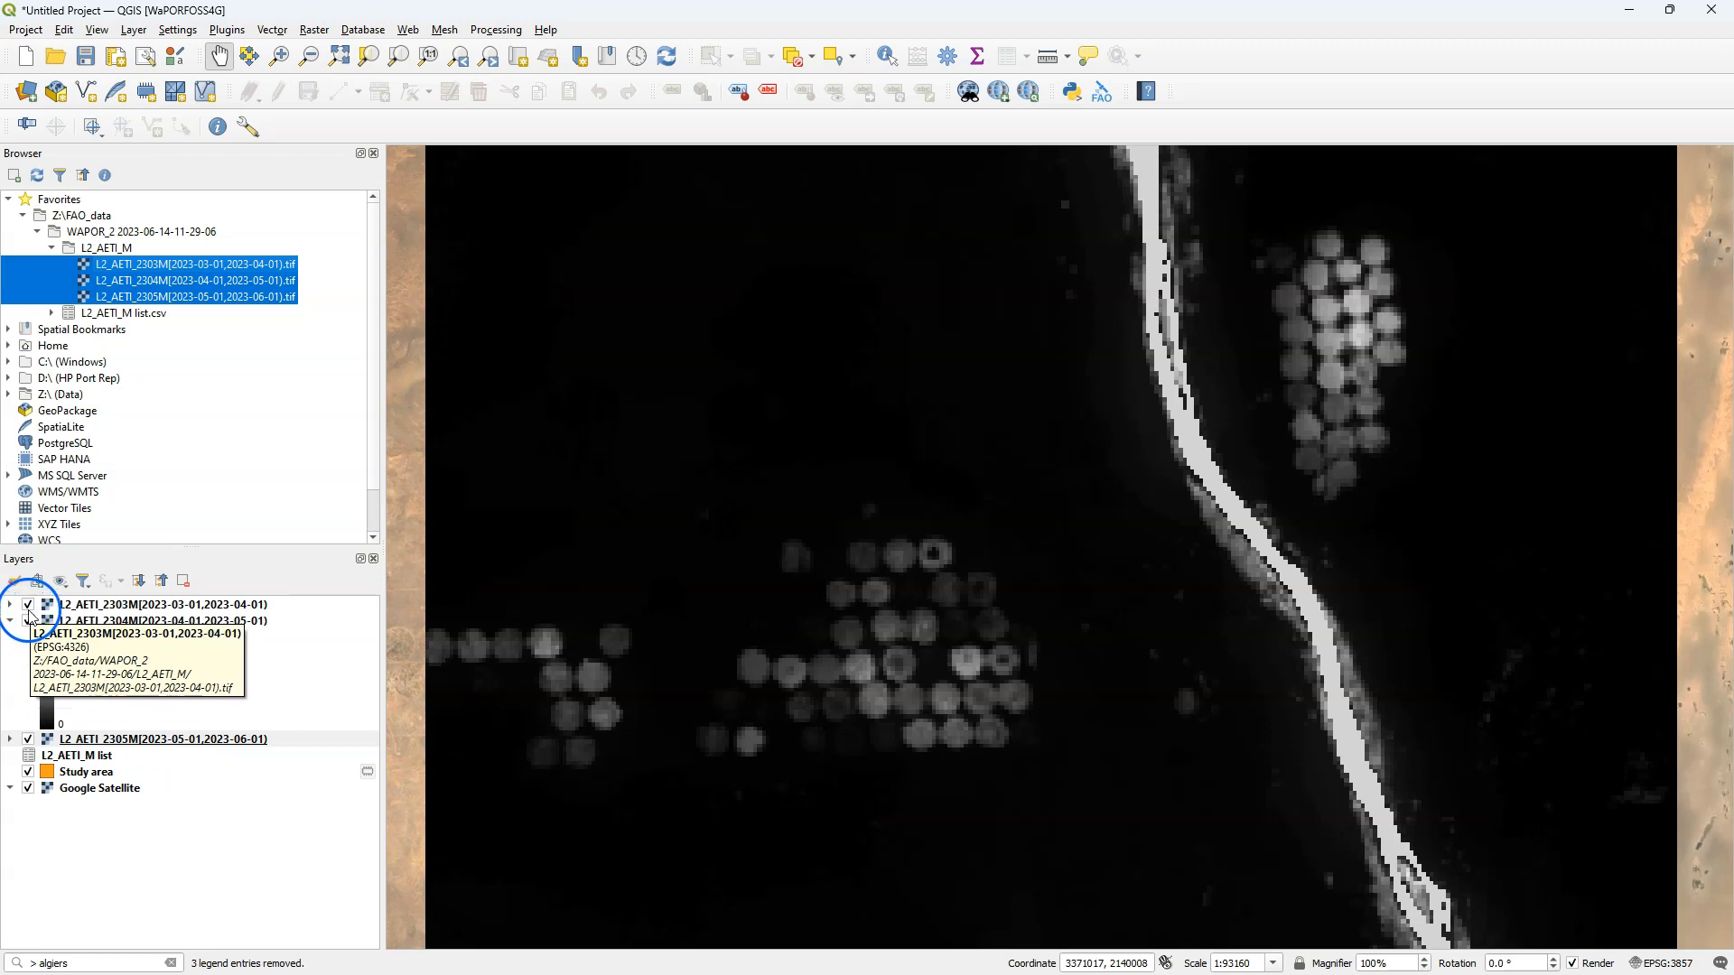
Open the layer styling for the L2_AETI_2303M raster and change its renderer to Singleband pseudocolor.
click(41, 605)
click(13, 583)
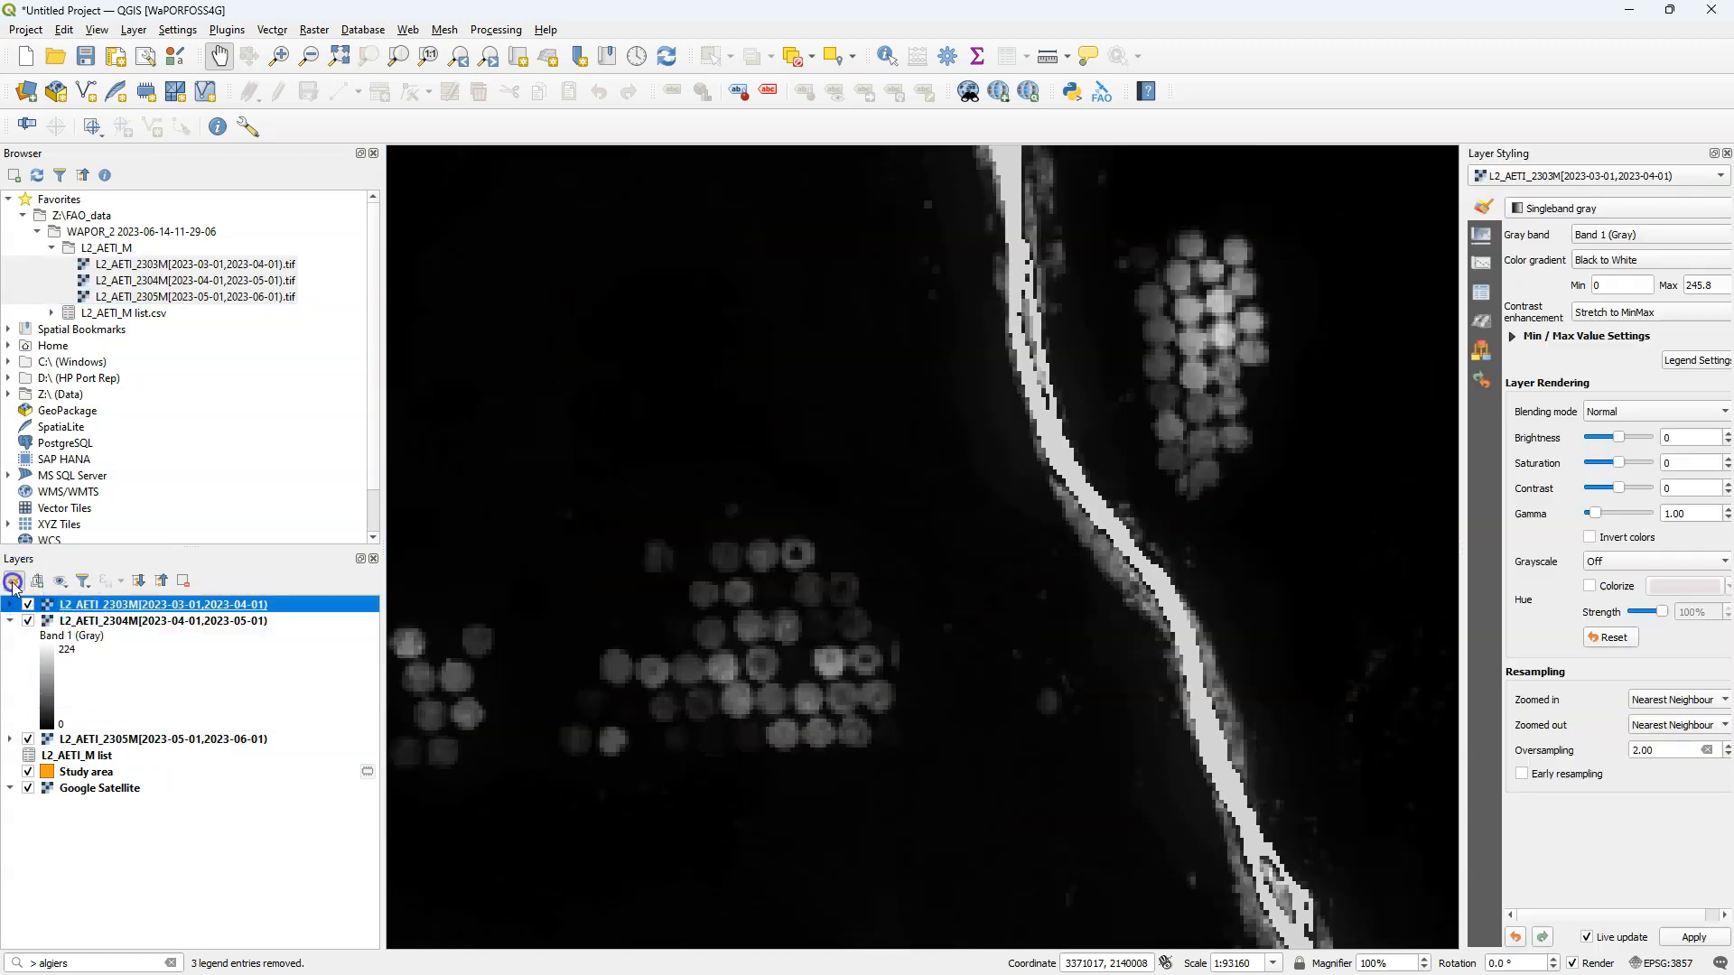
drag(1460, 294, 1276, 286)
click(1382, 209)
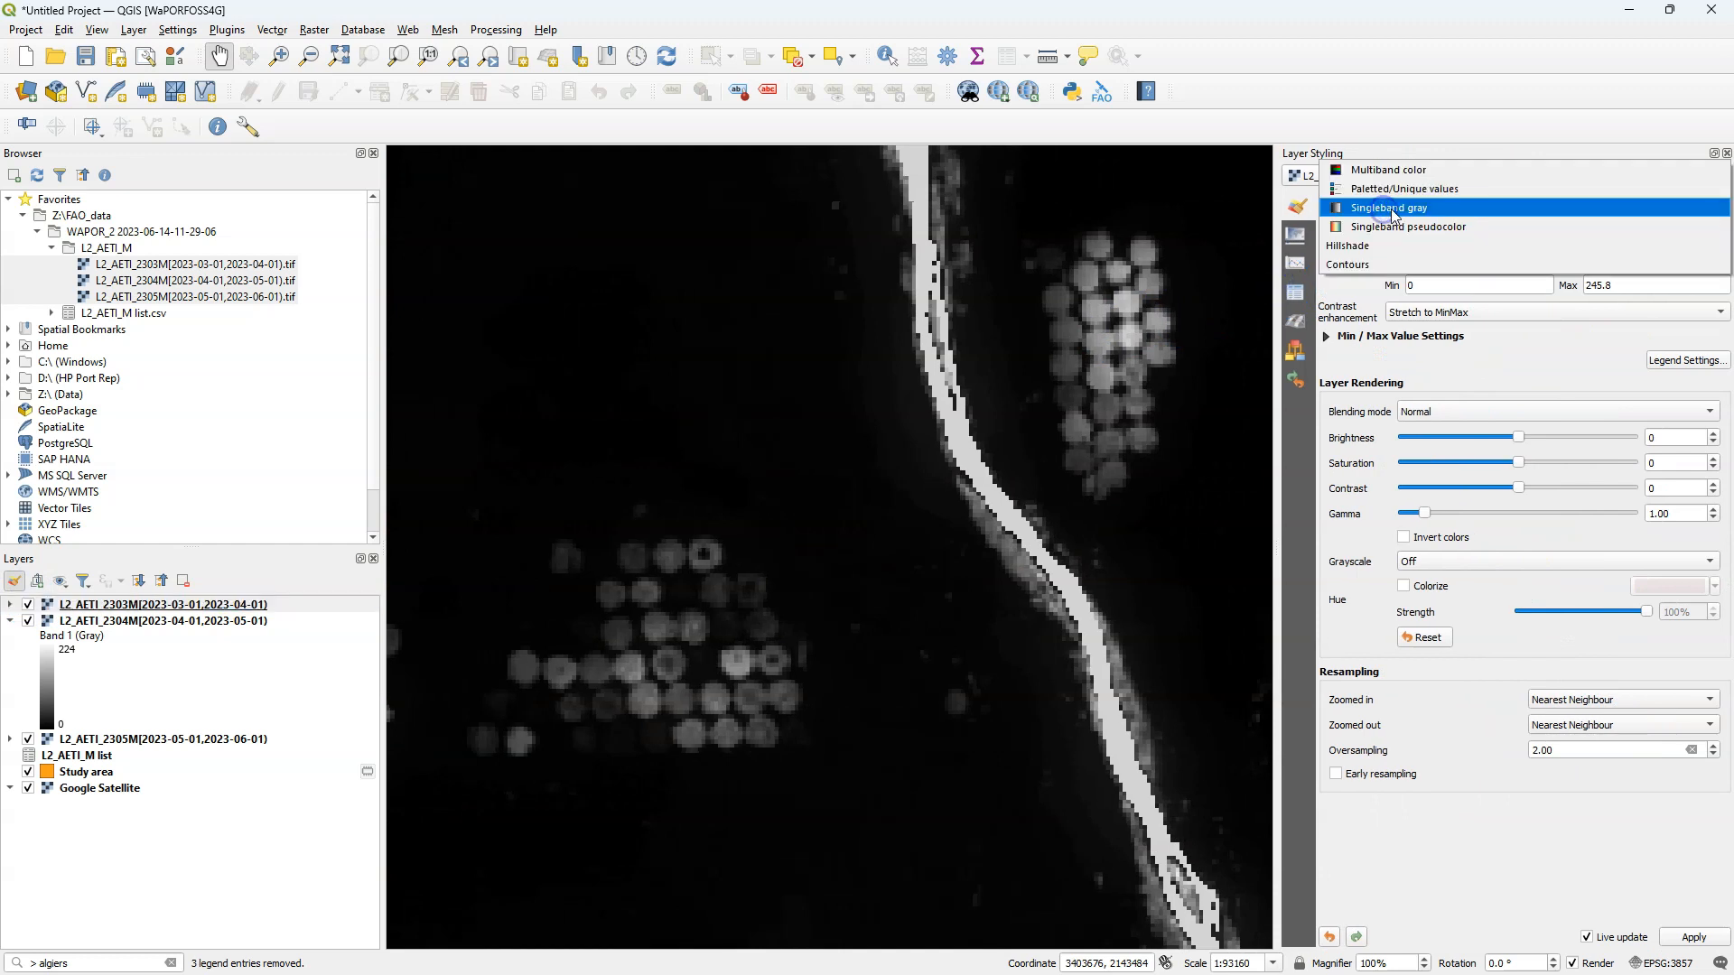
click(1386, 226)
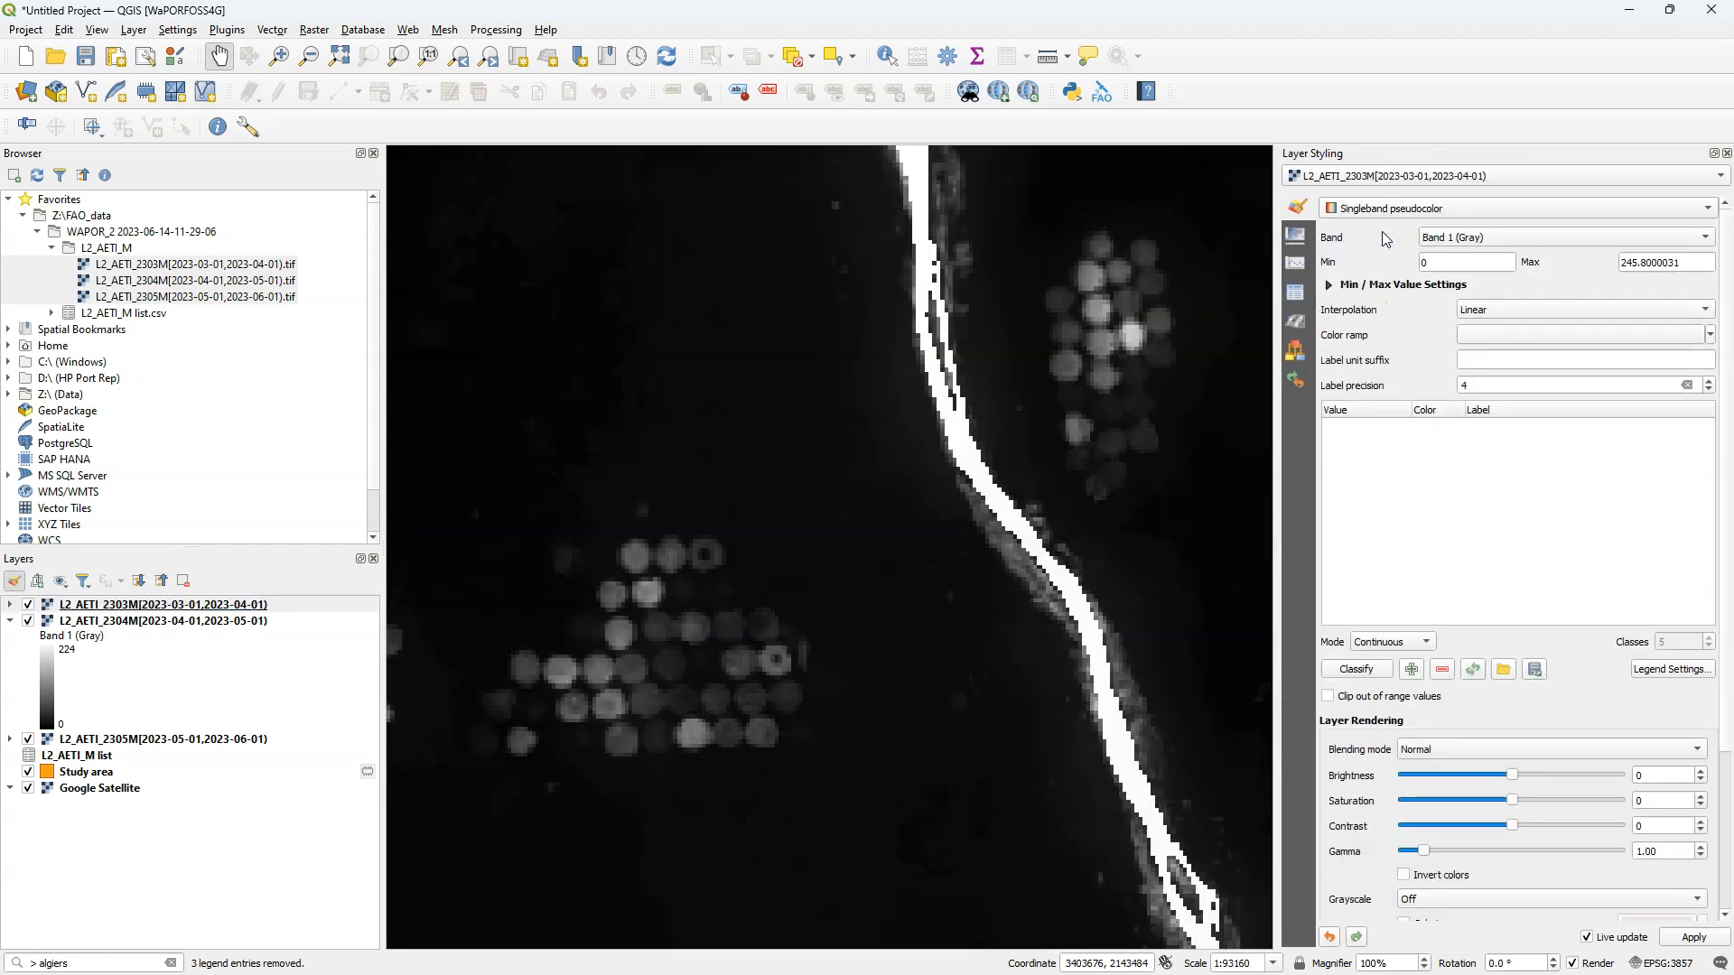
Apply the Turbo color ramp to the L2_AETI_2303M raster and invert the ramp.
click(1709, 336)
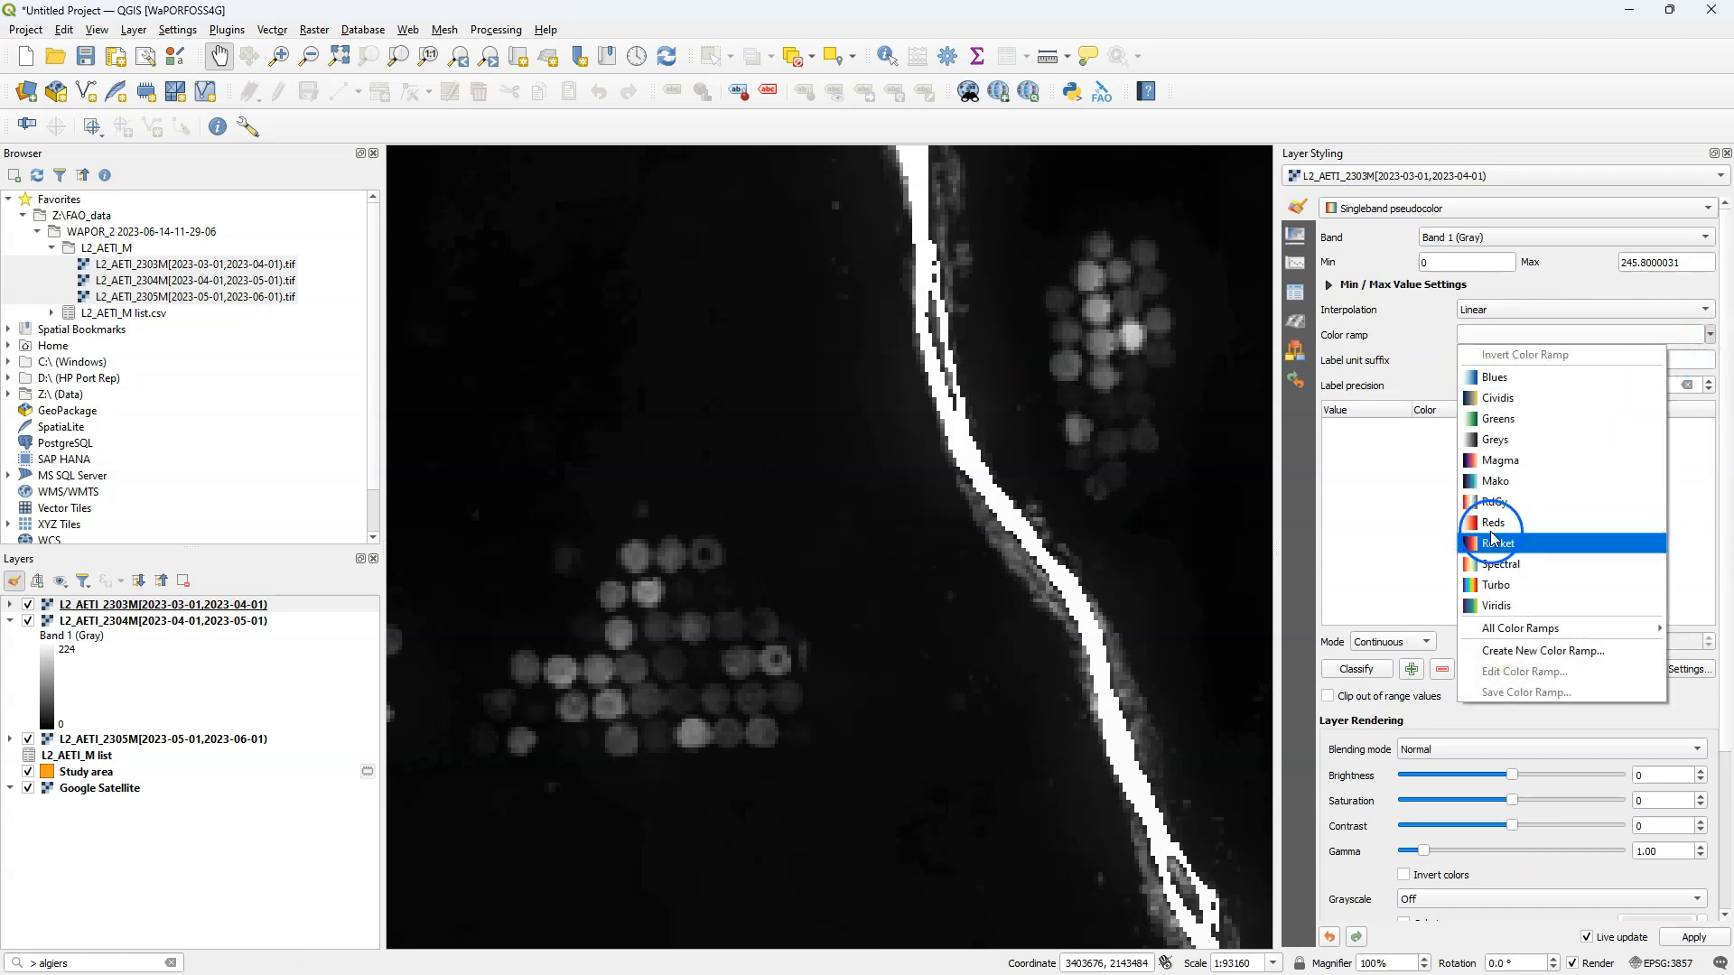
click(1497, 588)
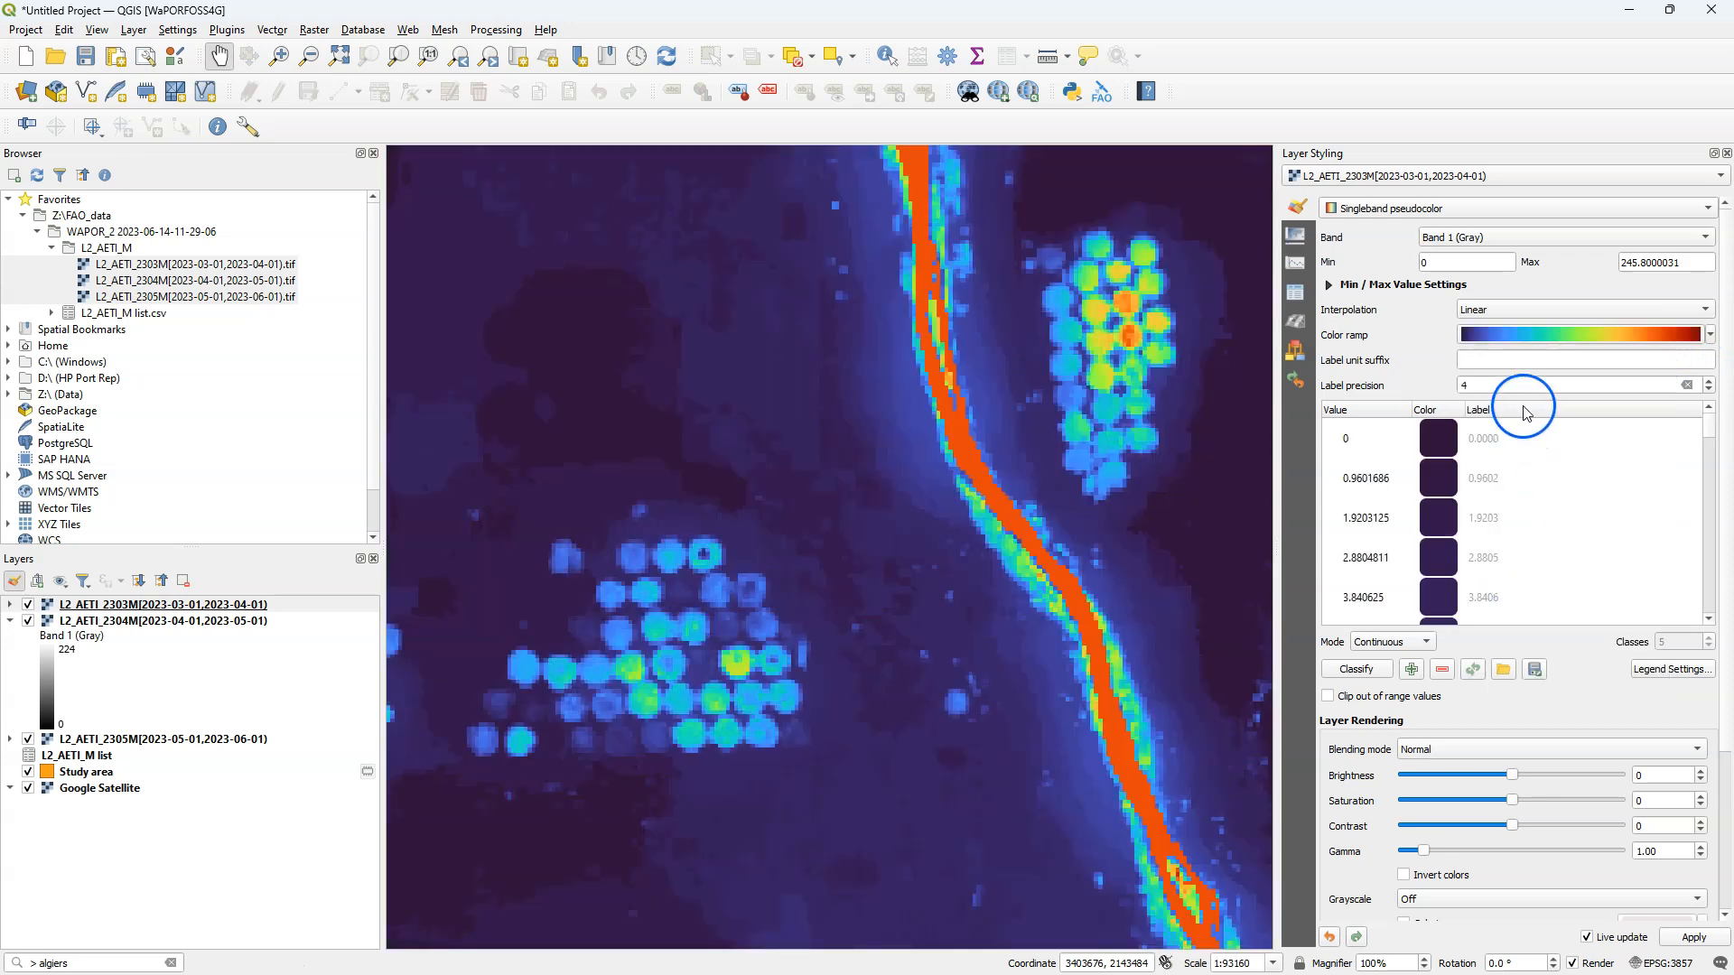
click(1515, 338)
click(1513, 358)
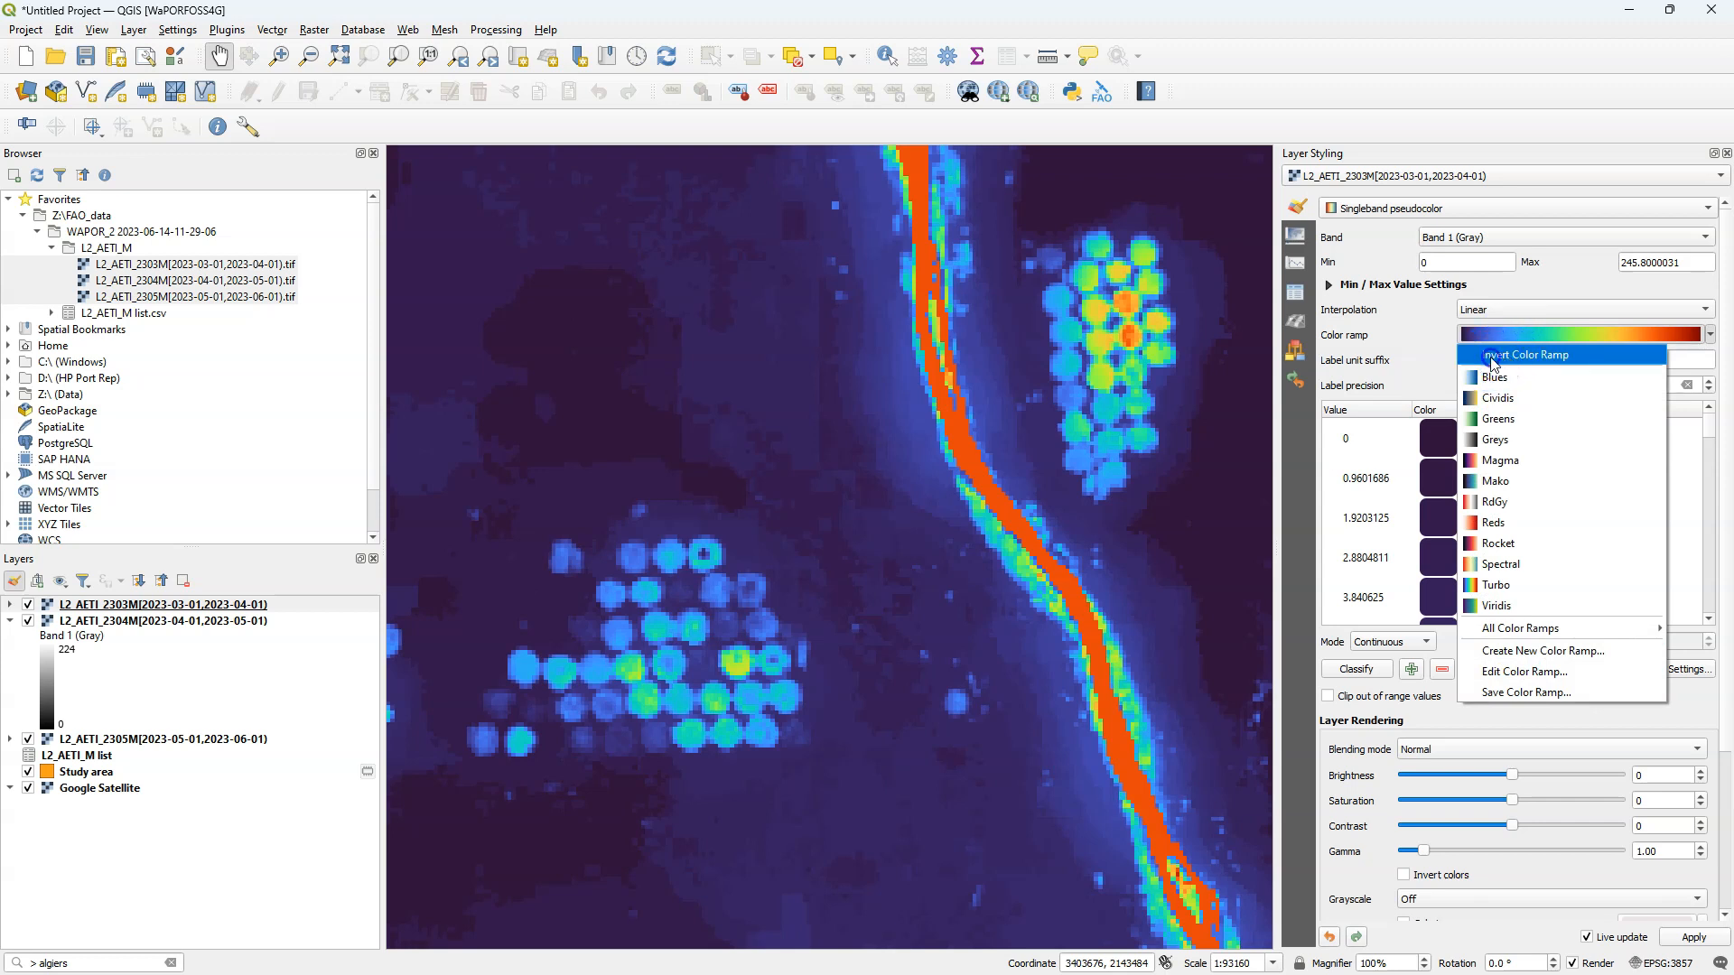
click(1492, 361)
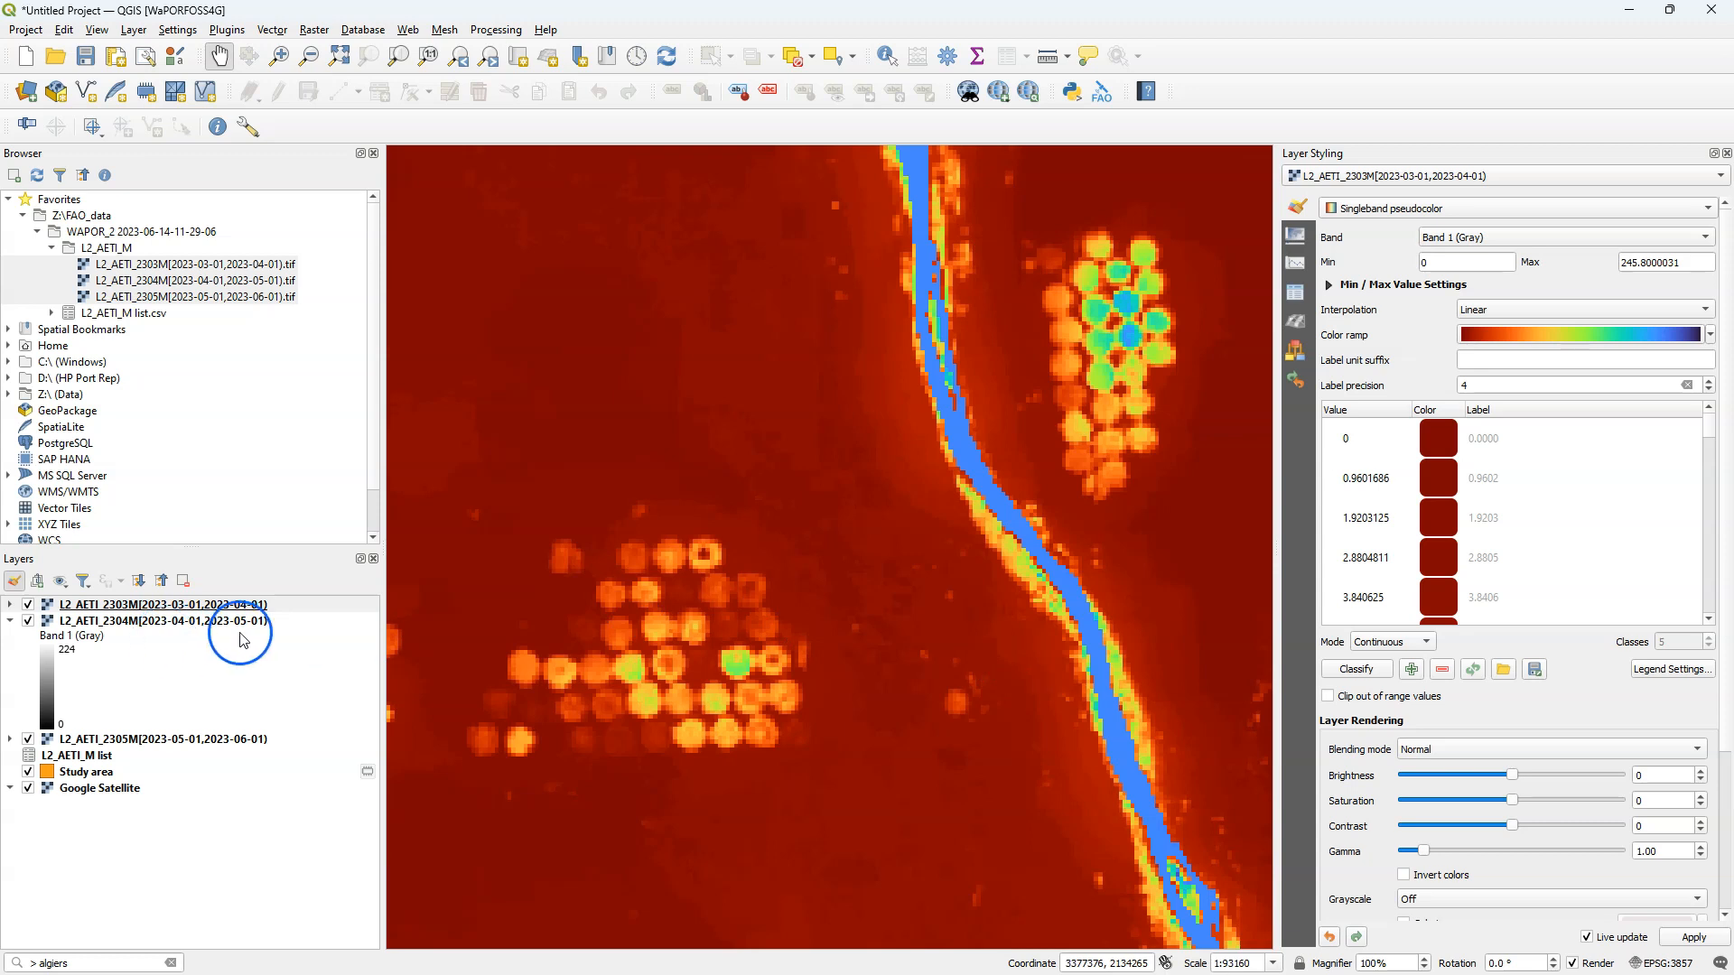
Copy the style of the L2_AETI_2303M raster and paste it onto the L2_AETI_2304M and L2_AETI_2305M rasters.
right_click(135, 604)
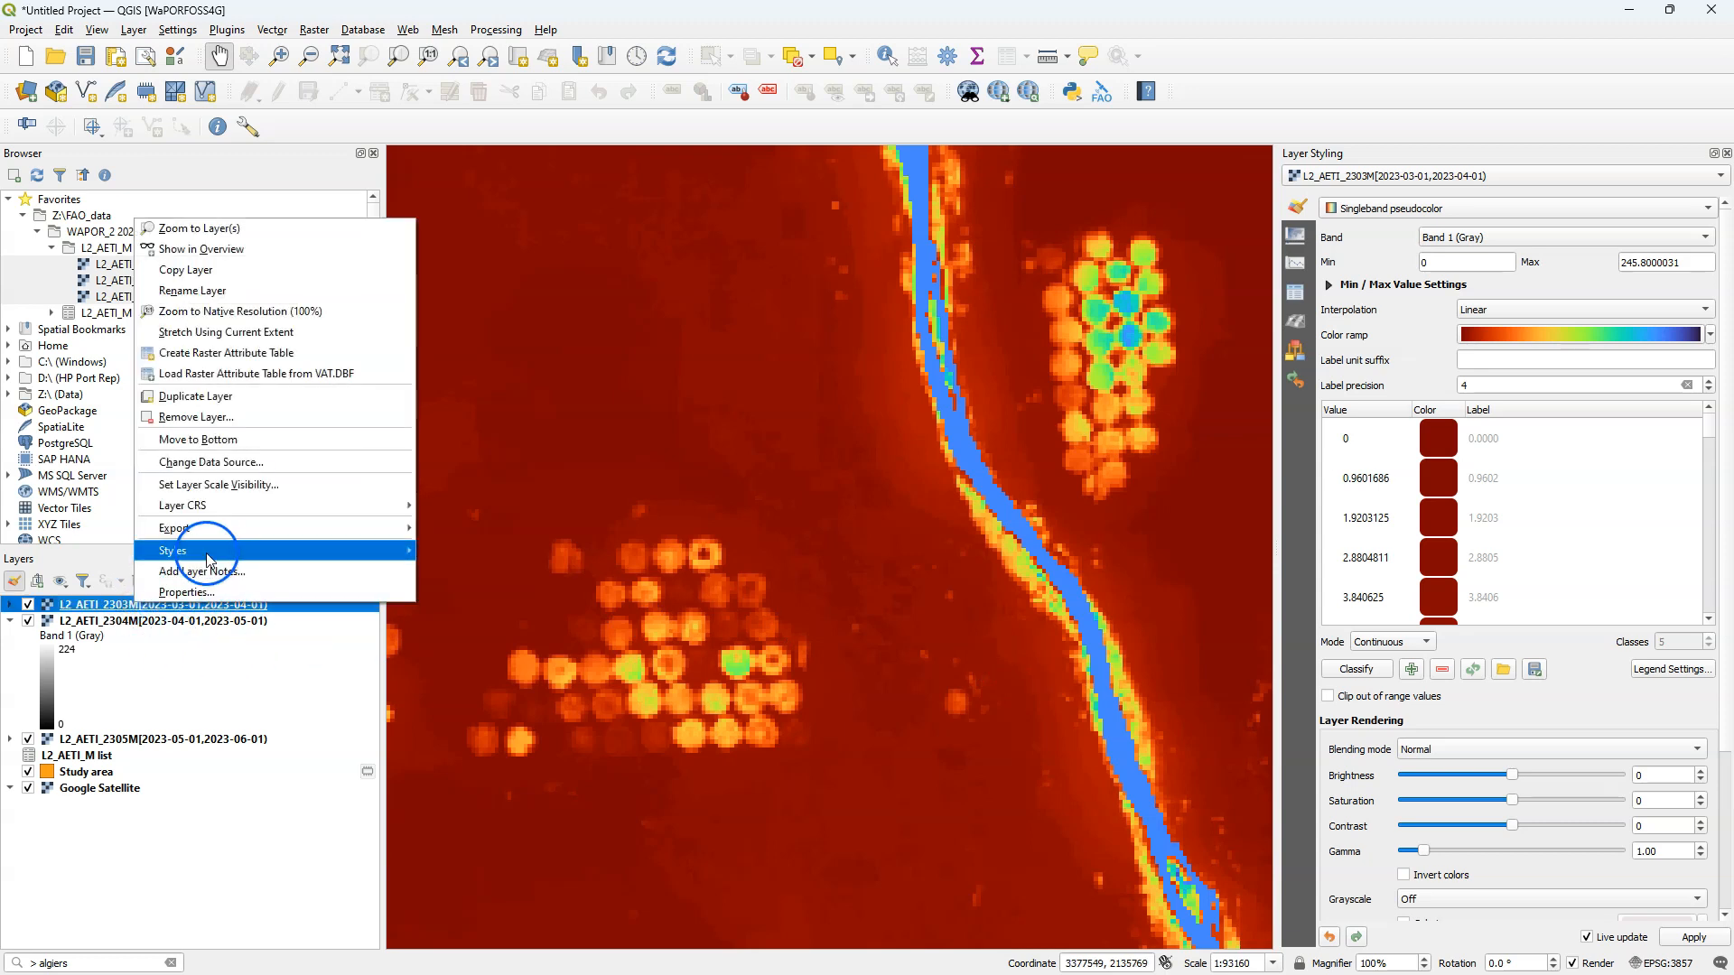
mouse_move(213, 550)
click(457, 541)
click(192, 629)
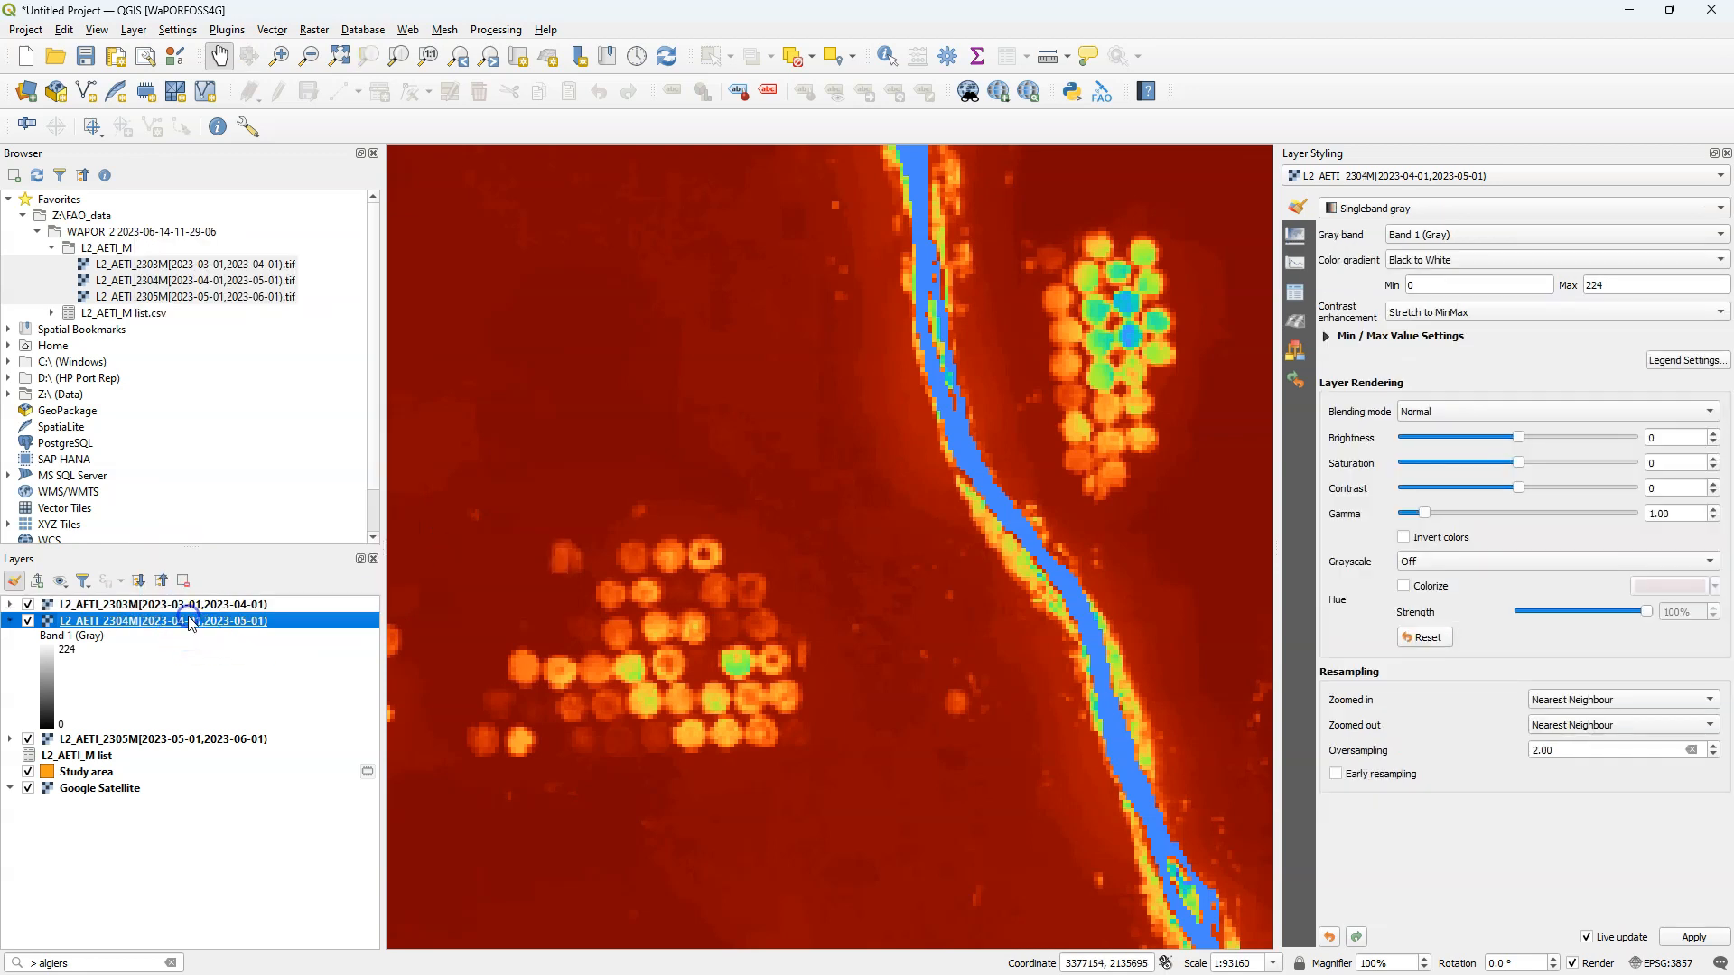
right_click(191, 629)
click(521, 584)
right_click(110, 739)
mouse_move(210, 686)
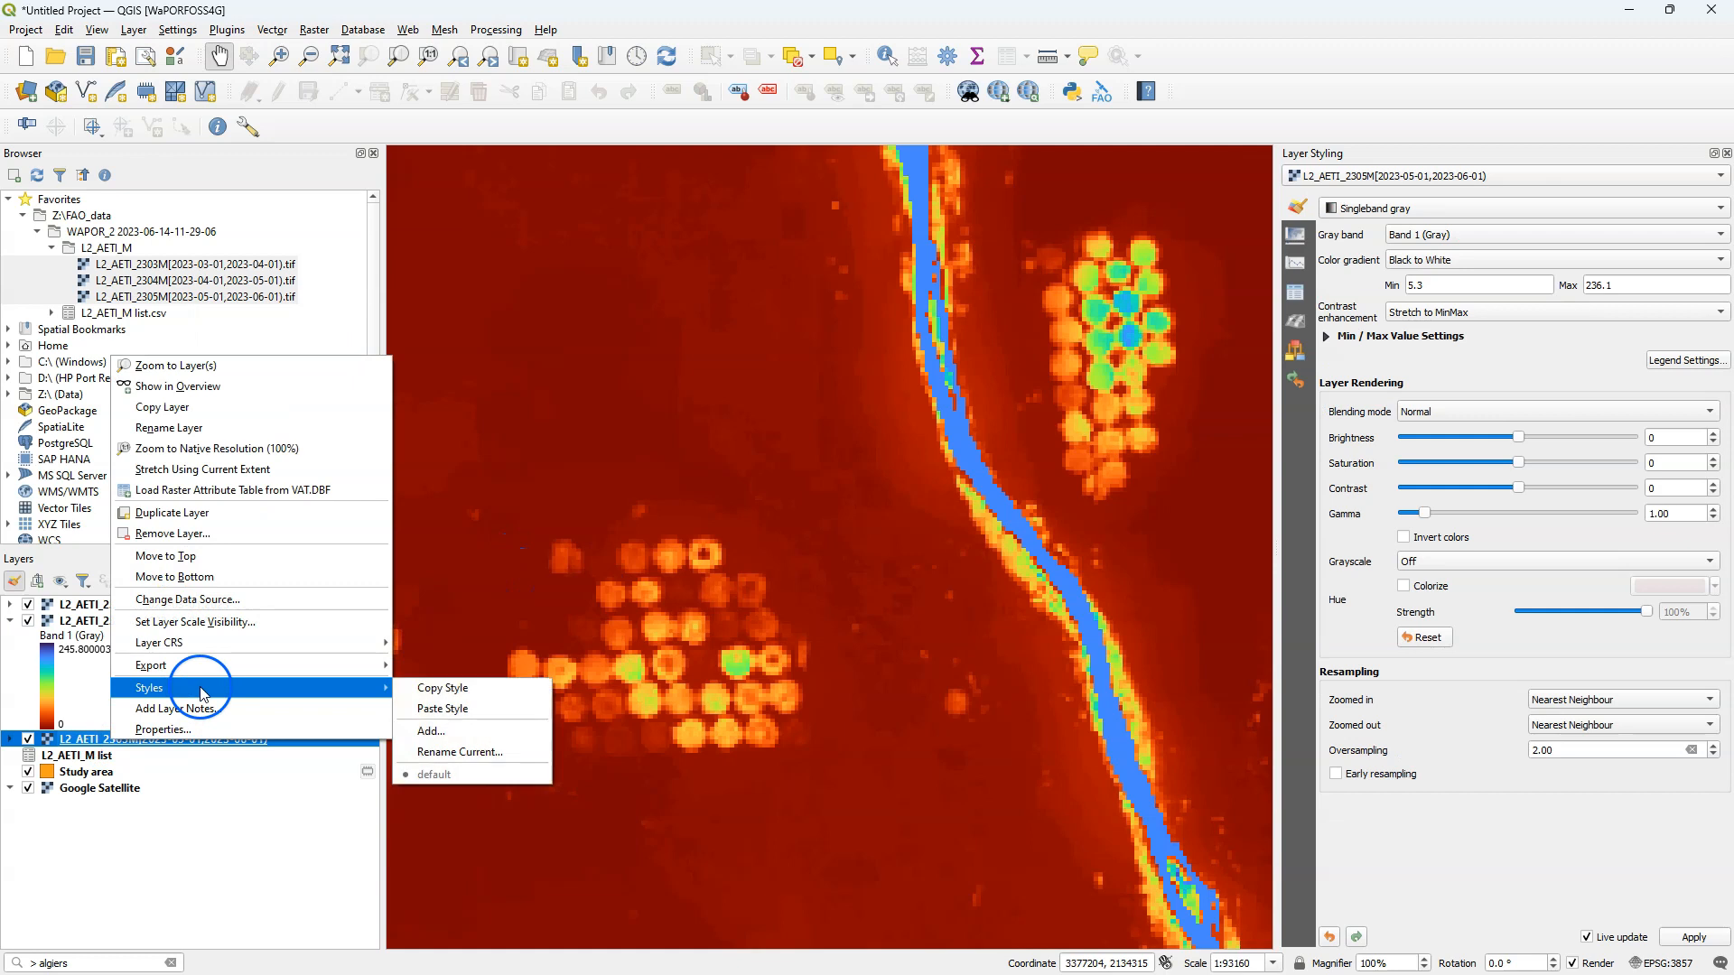
click(434, 708)
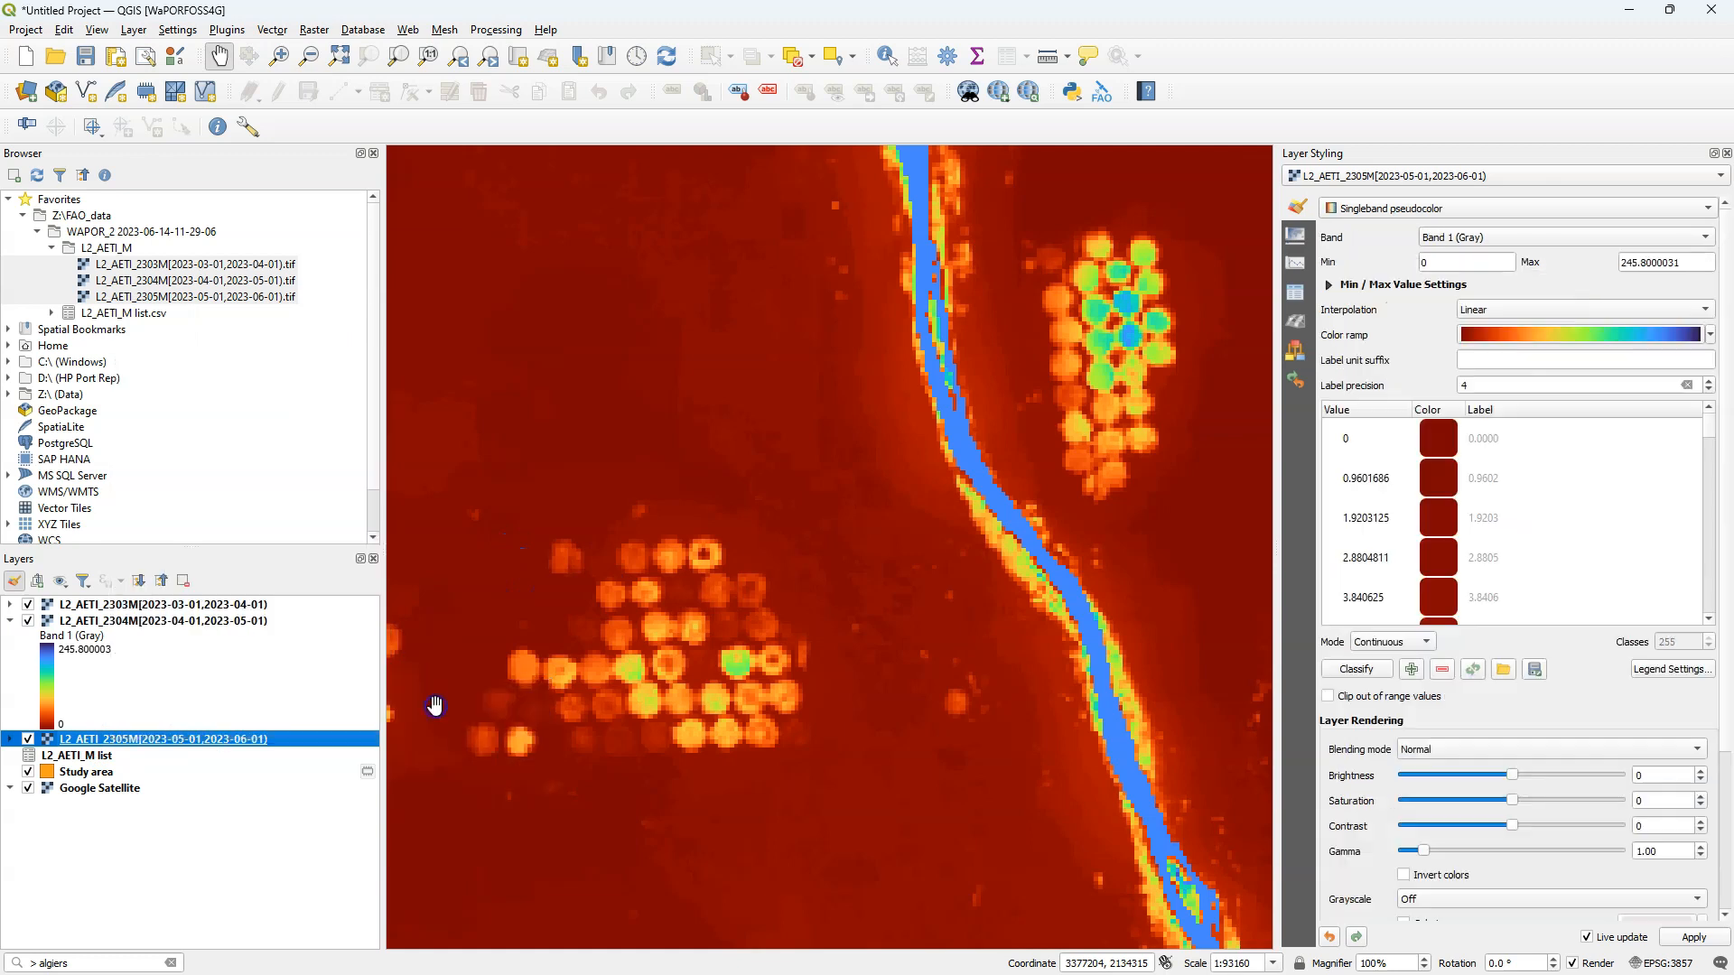
Compare the three monthly rasters by temporarily hiding the L2_AETI_2303M and L2_AETI_2304M layers, then show both again.
click(28, 607)
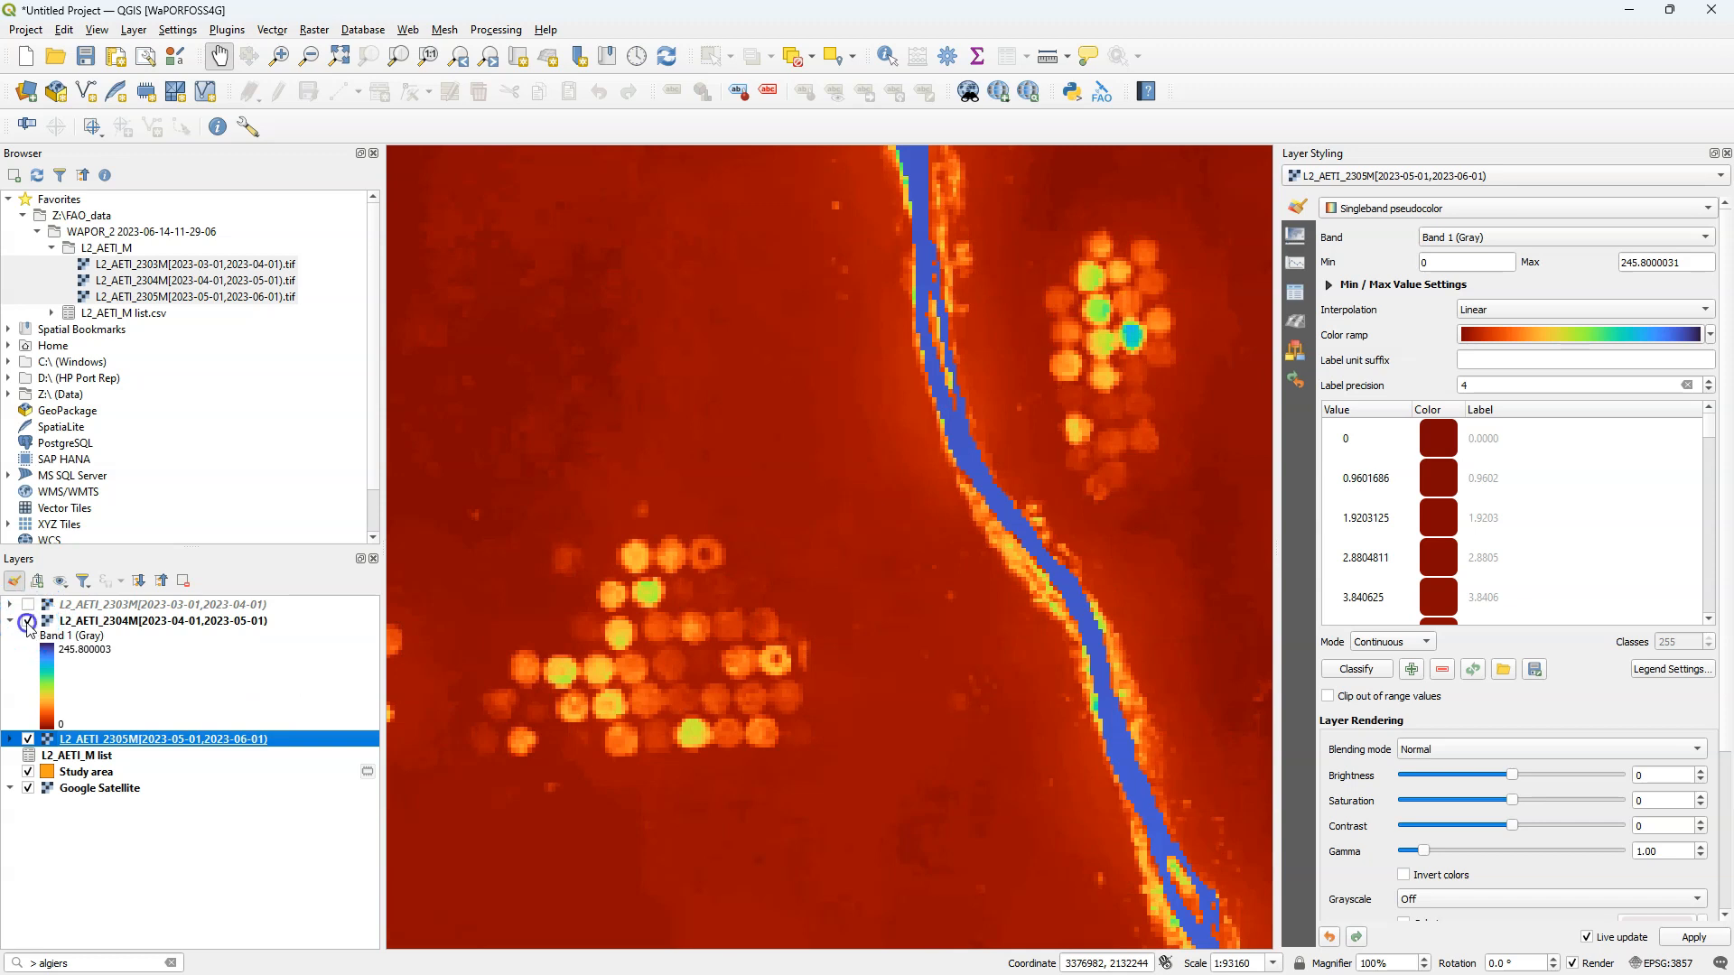
click(28, 622)
click(28, 622)
click(27, 607)
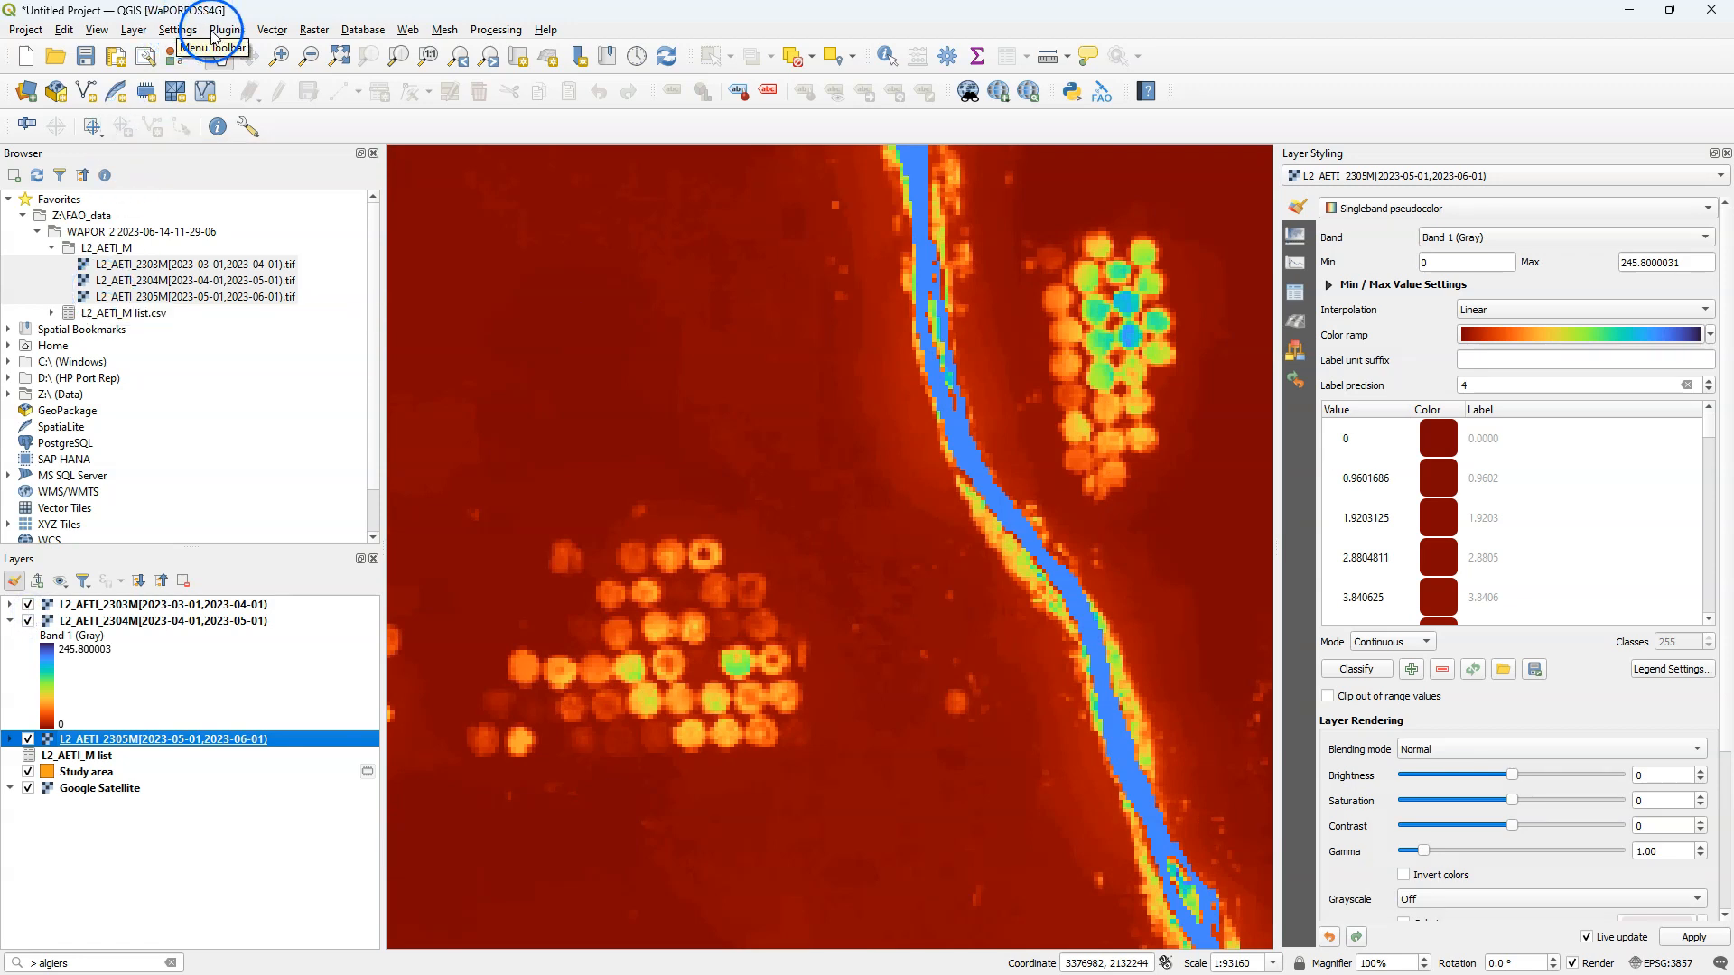
Search the plugin repository for "mapswi" and install the MapSwipe Tool plugin.
click(226, 29)
click(241, 56)
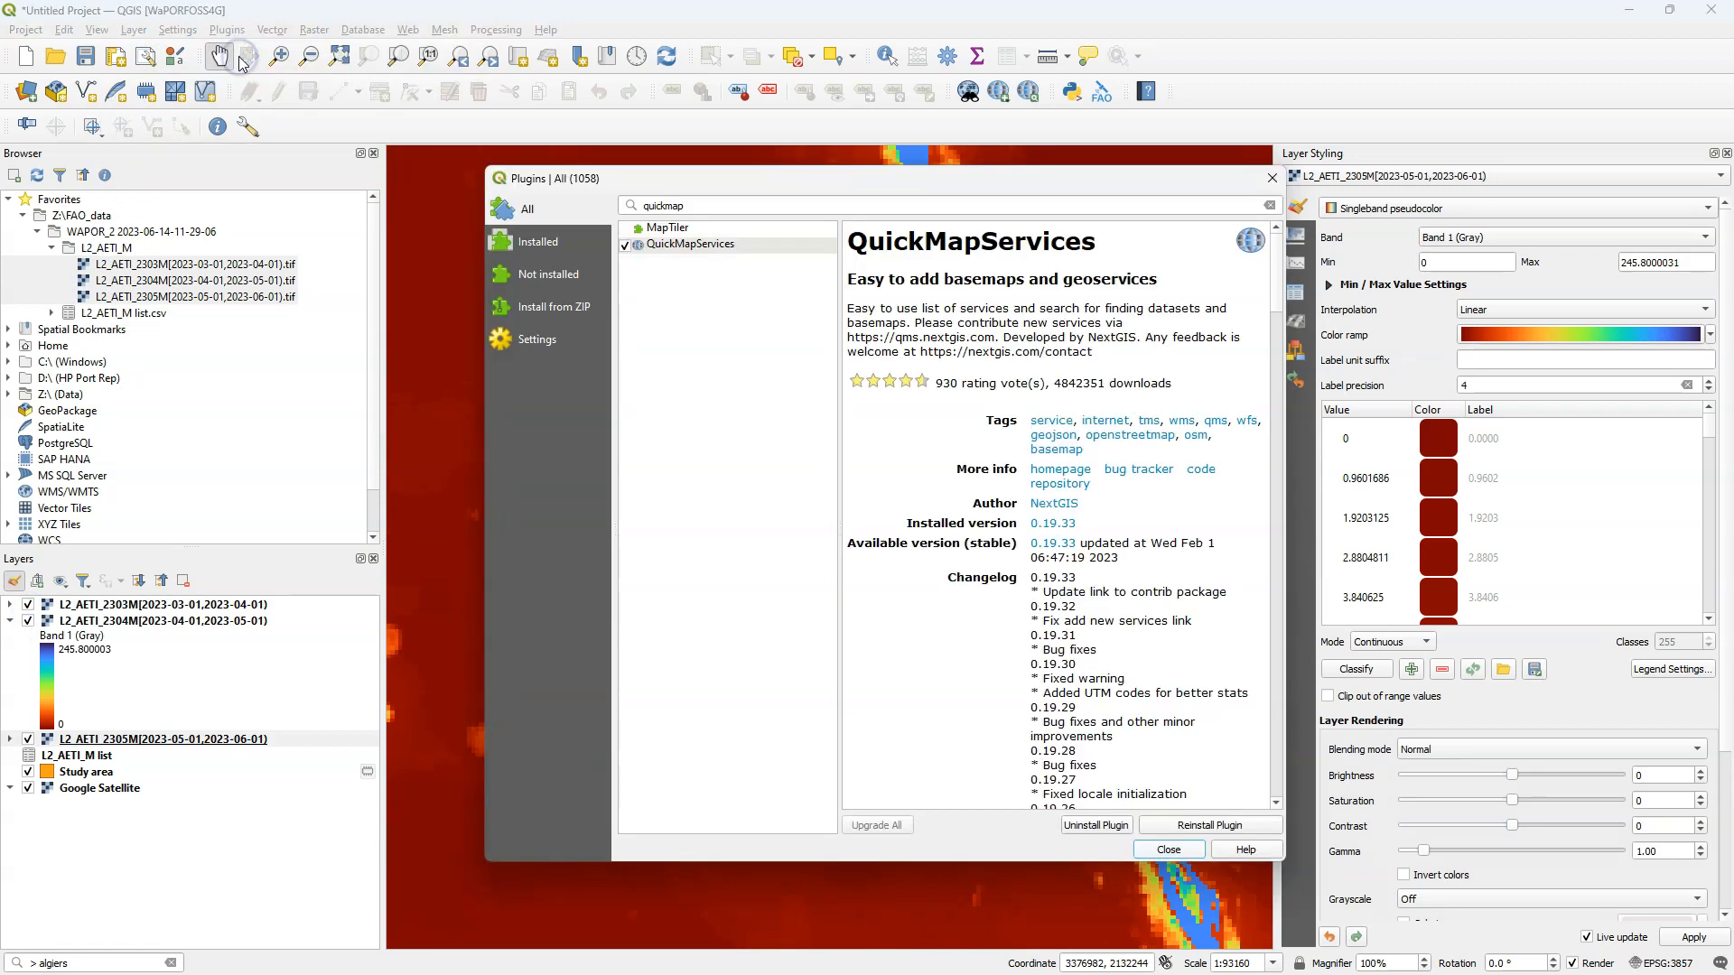
text(mapswi)
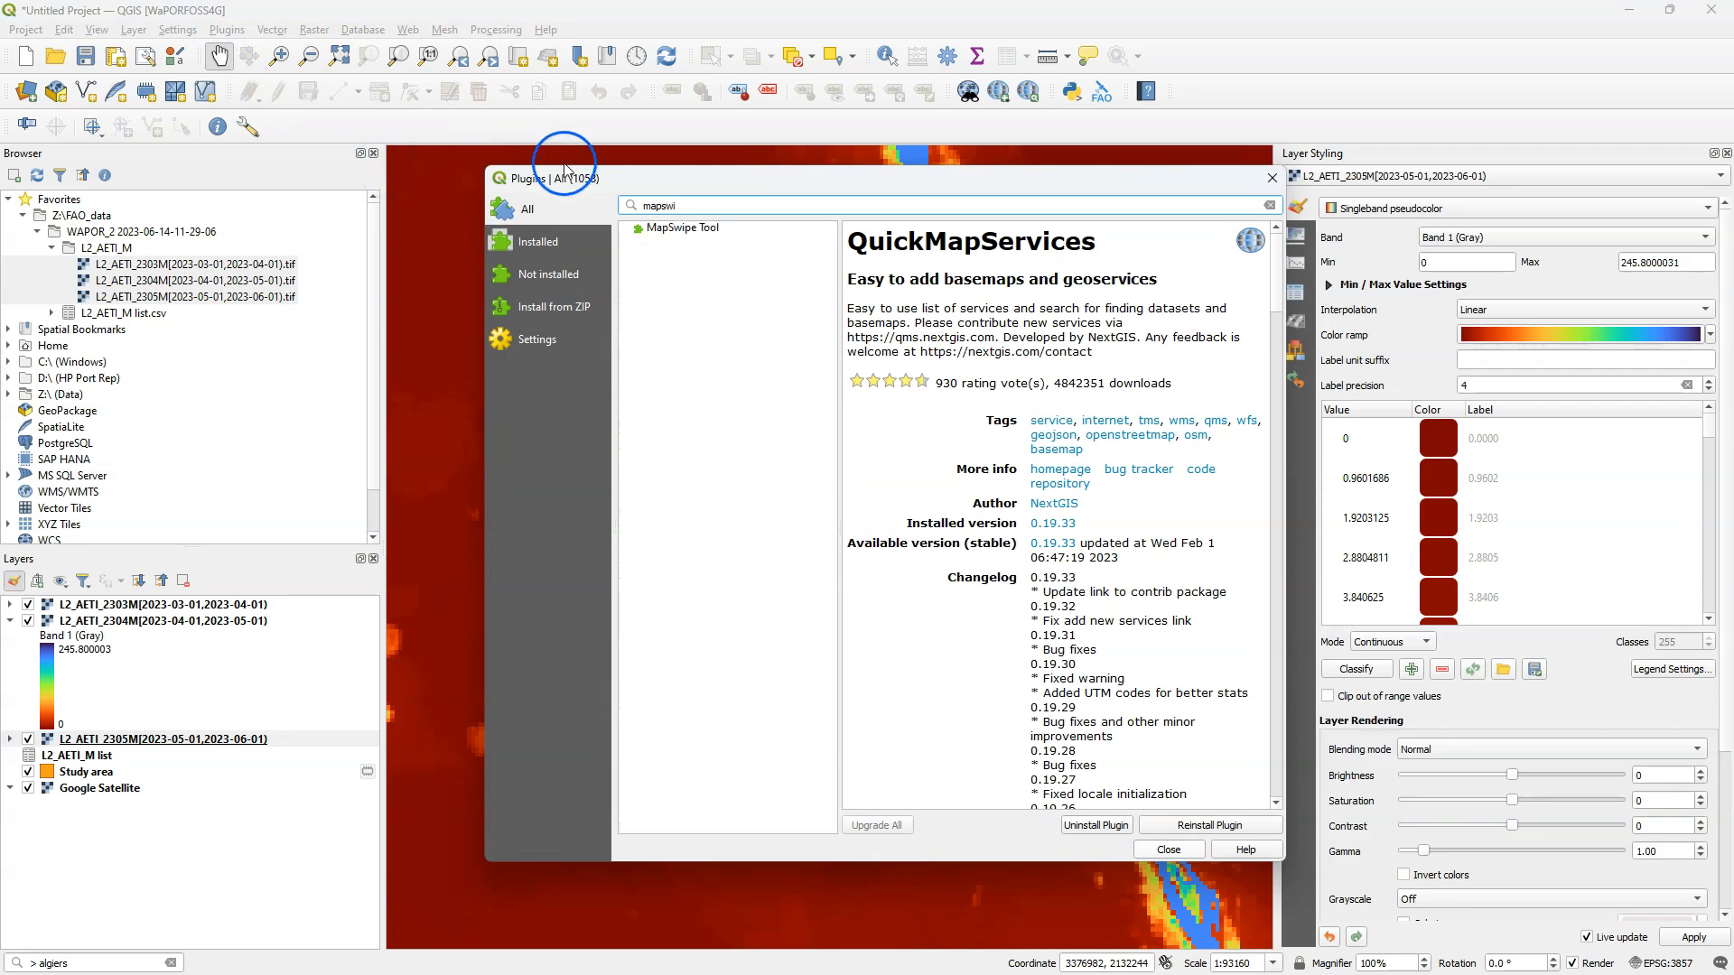
click(682, 228)
click(1185, 824)
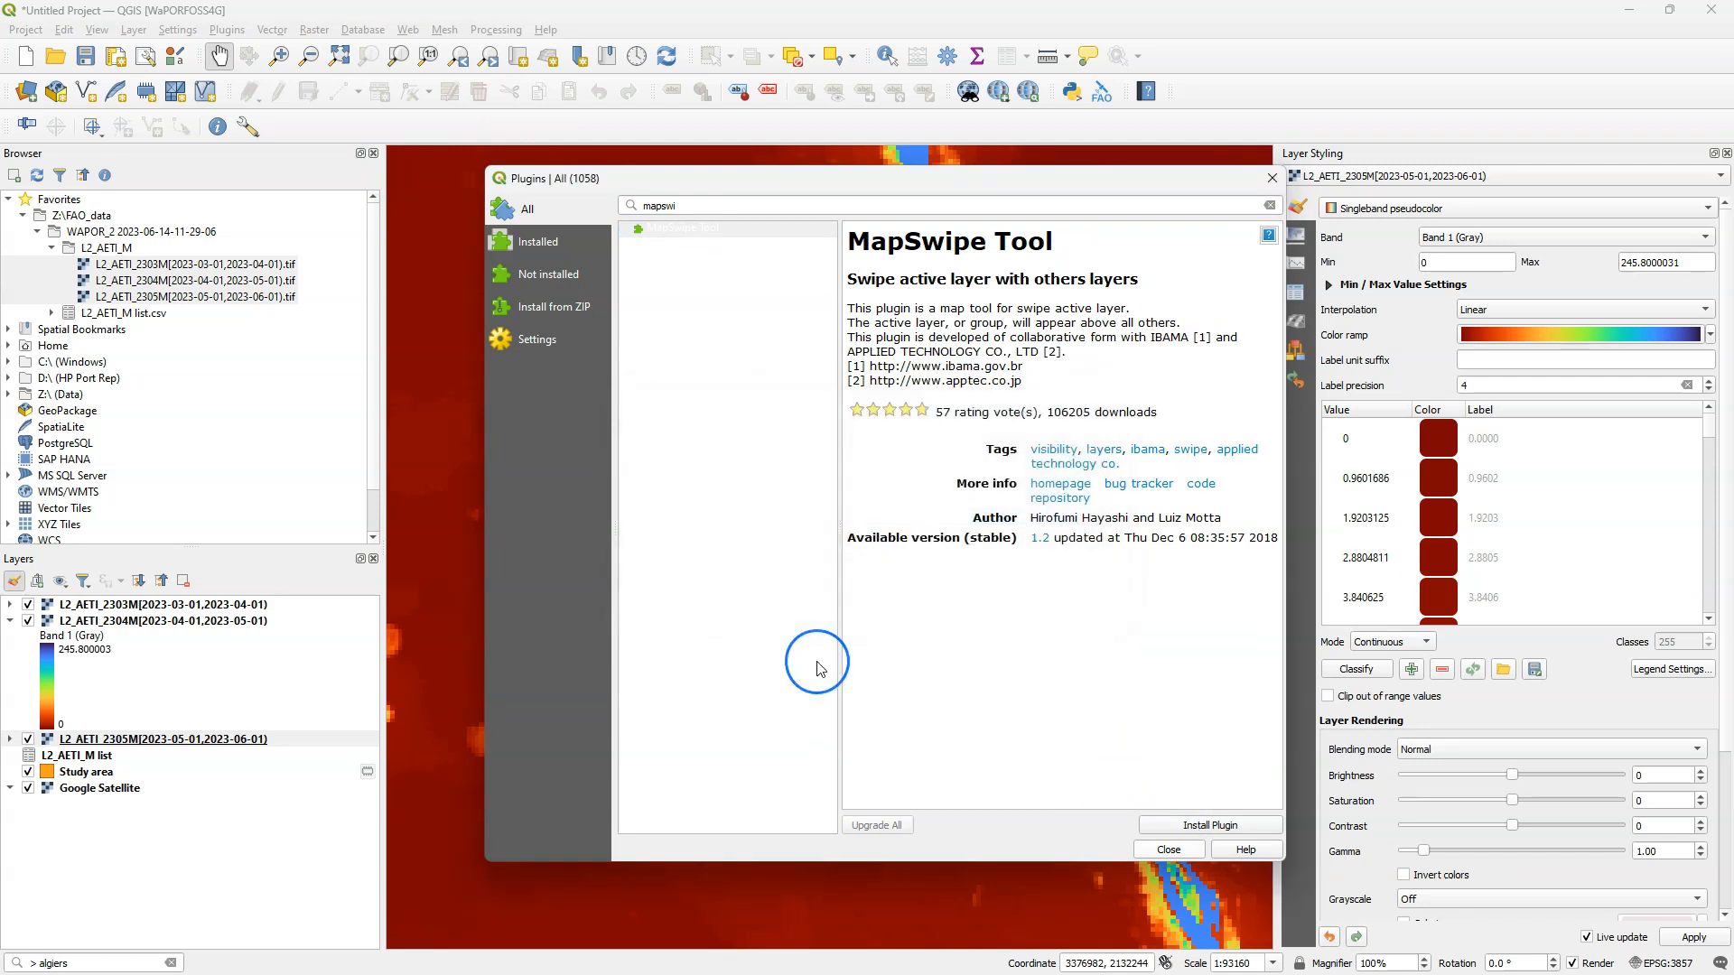
click(1168, 849)
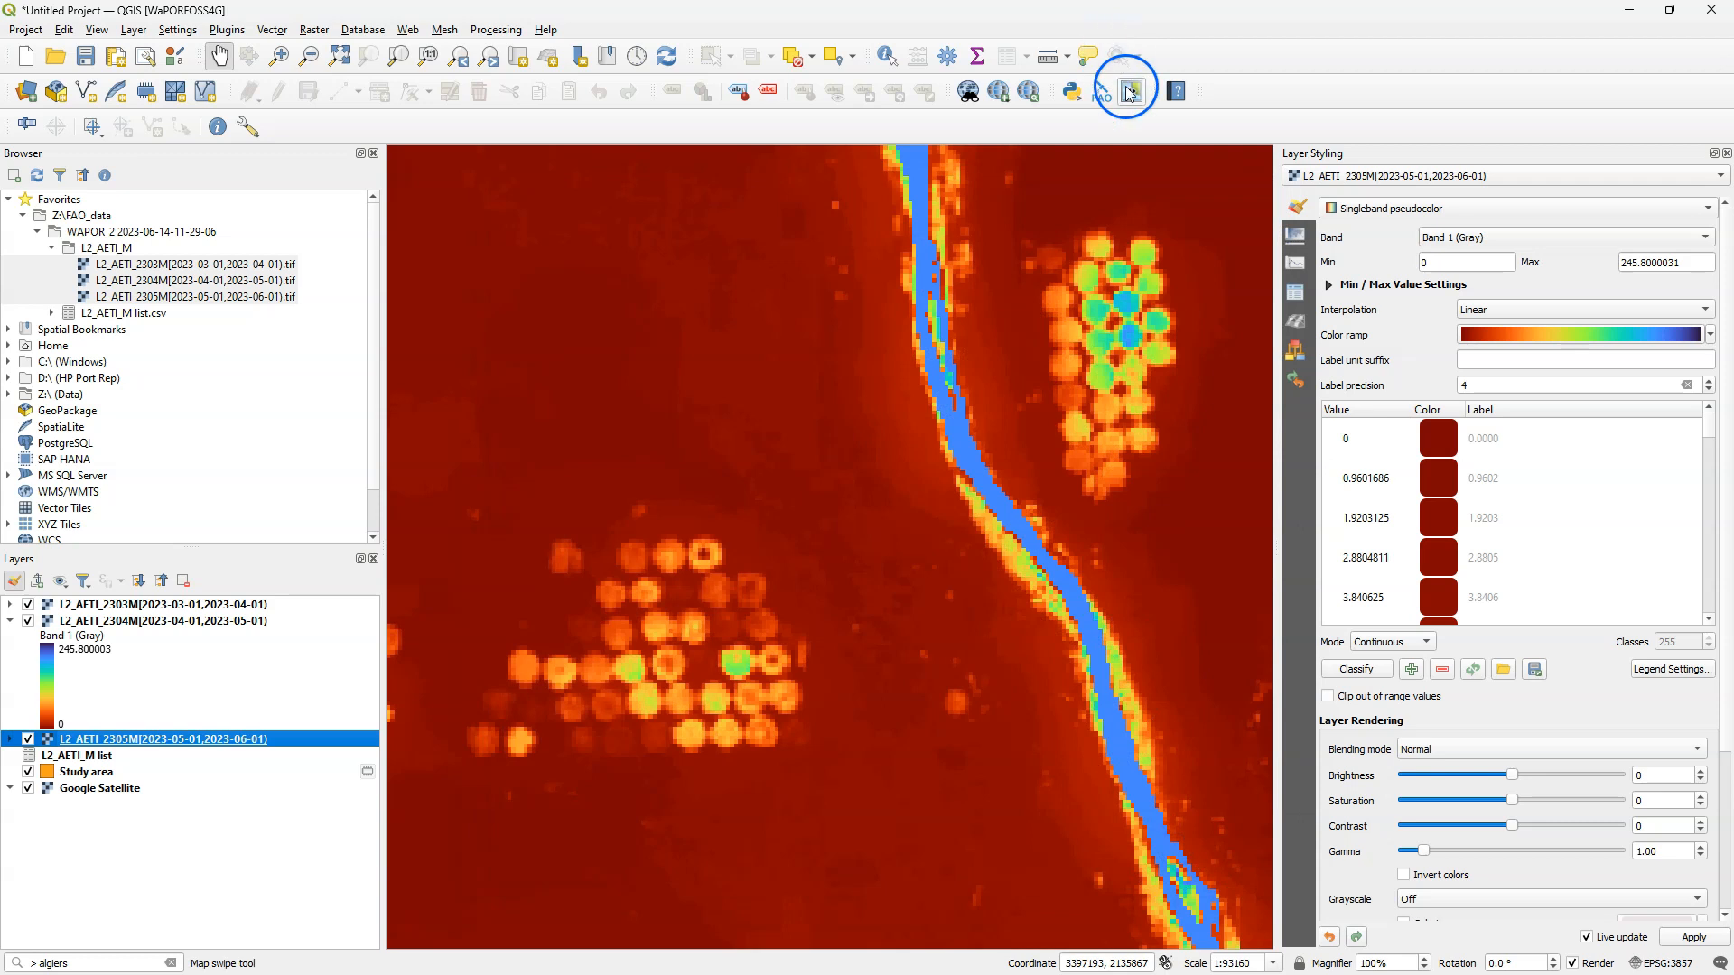
Activate the MapSwipe Tool on the L2_AETI_2303M raster and swipe across the map to compare it with the L2_AETI_2304M raster.
click(88, 606)
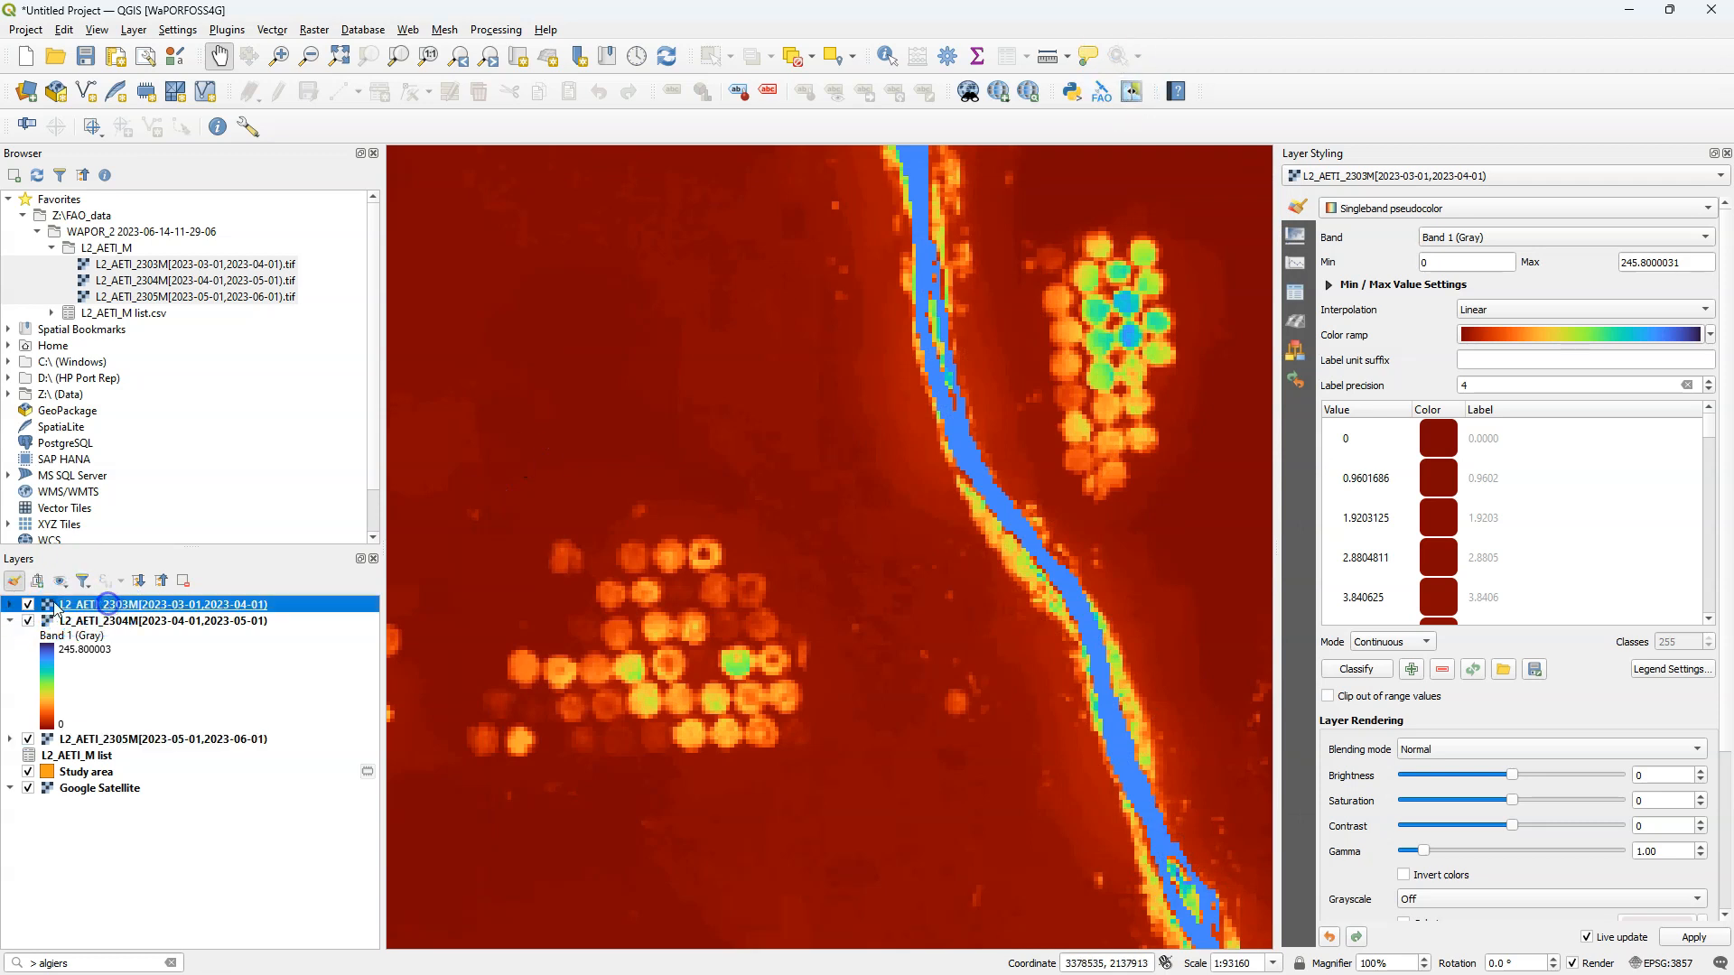
click(1128, 93)
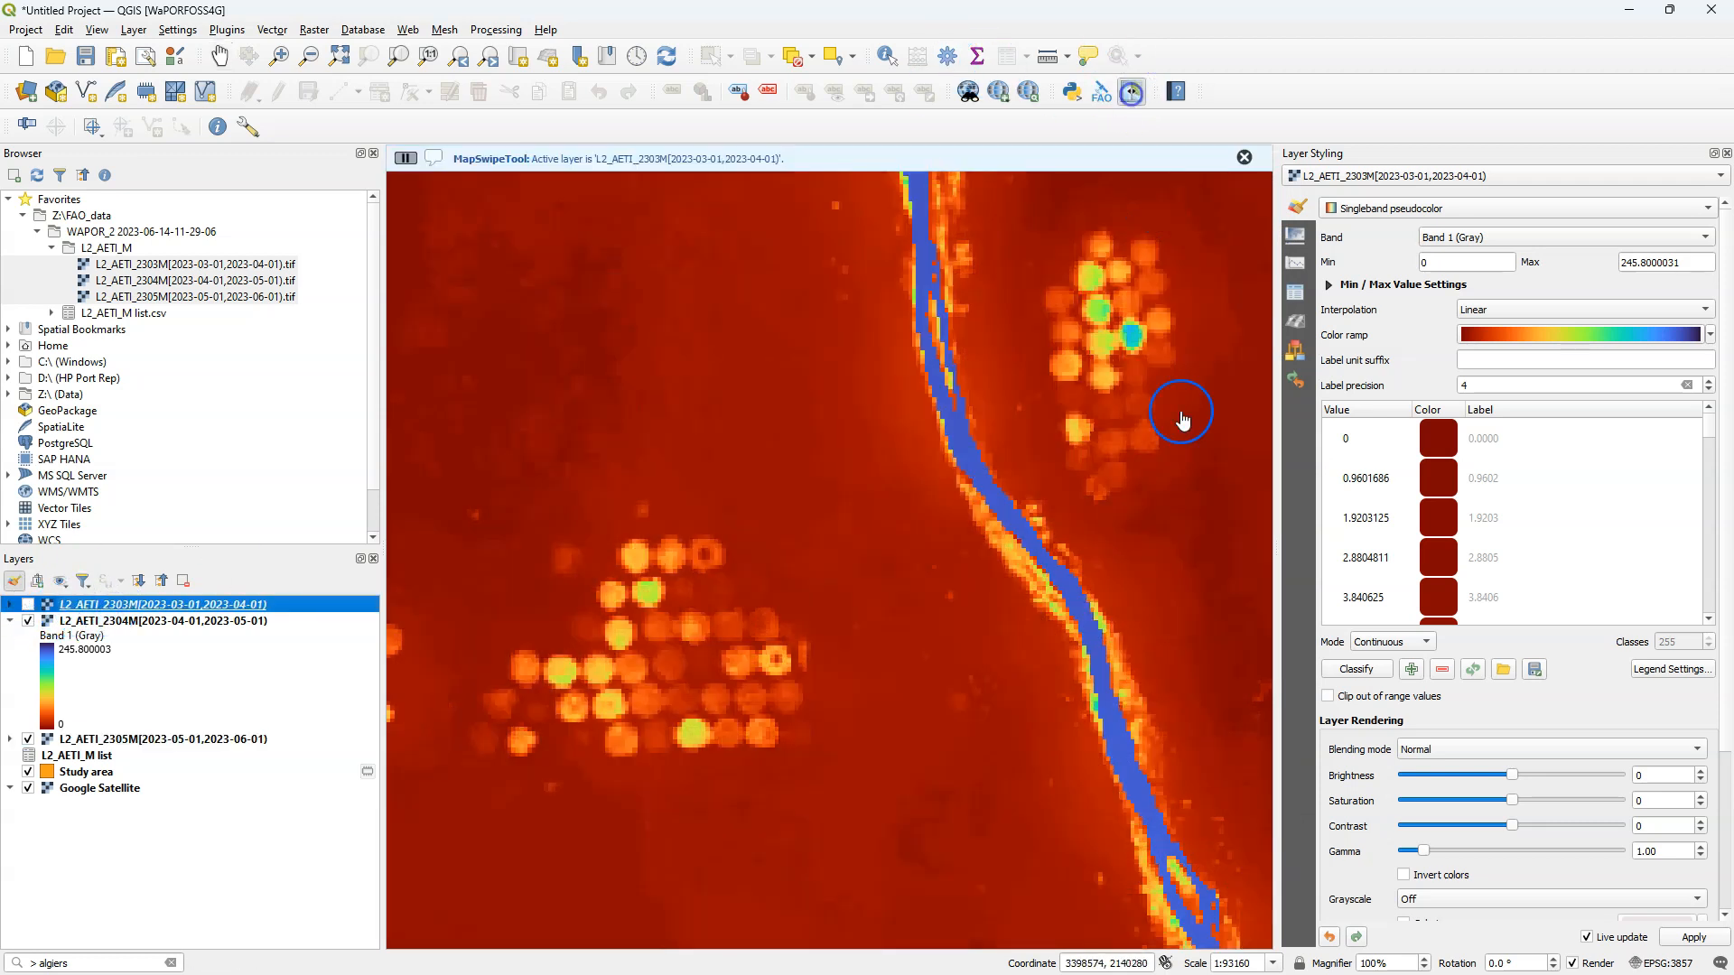
drag(808, 197, 724, 833)
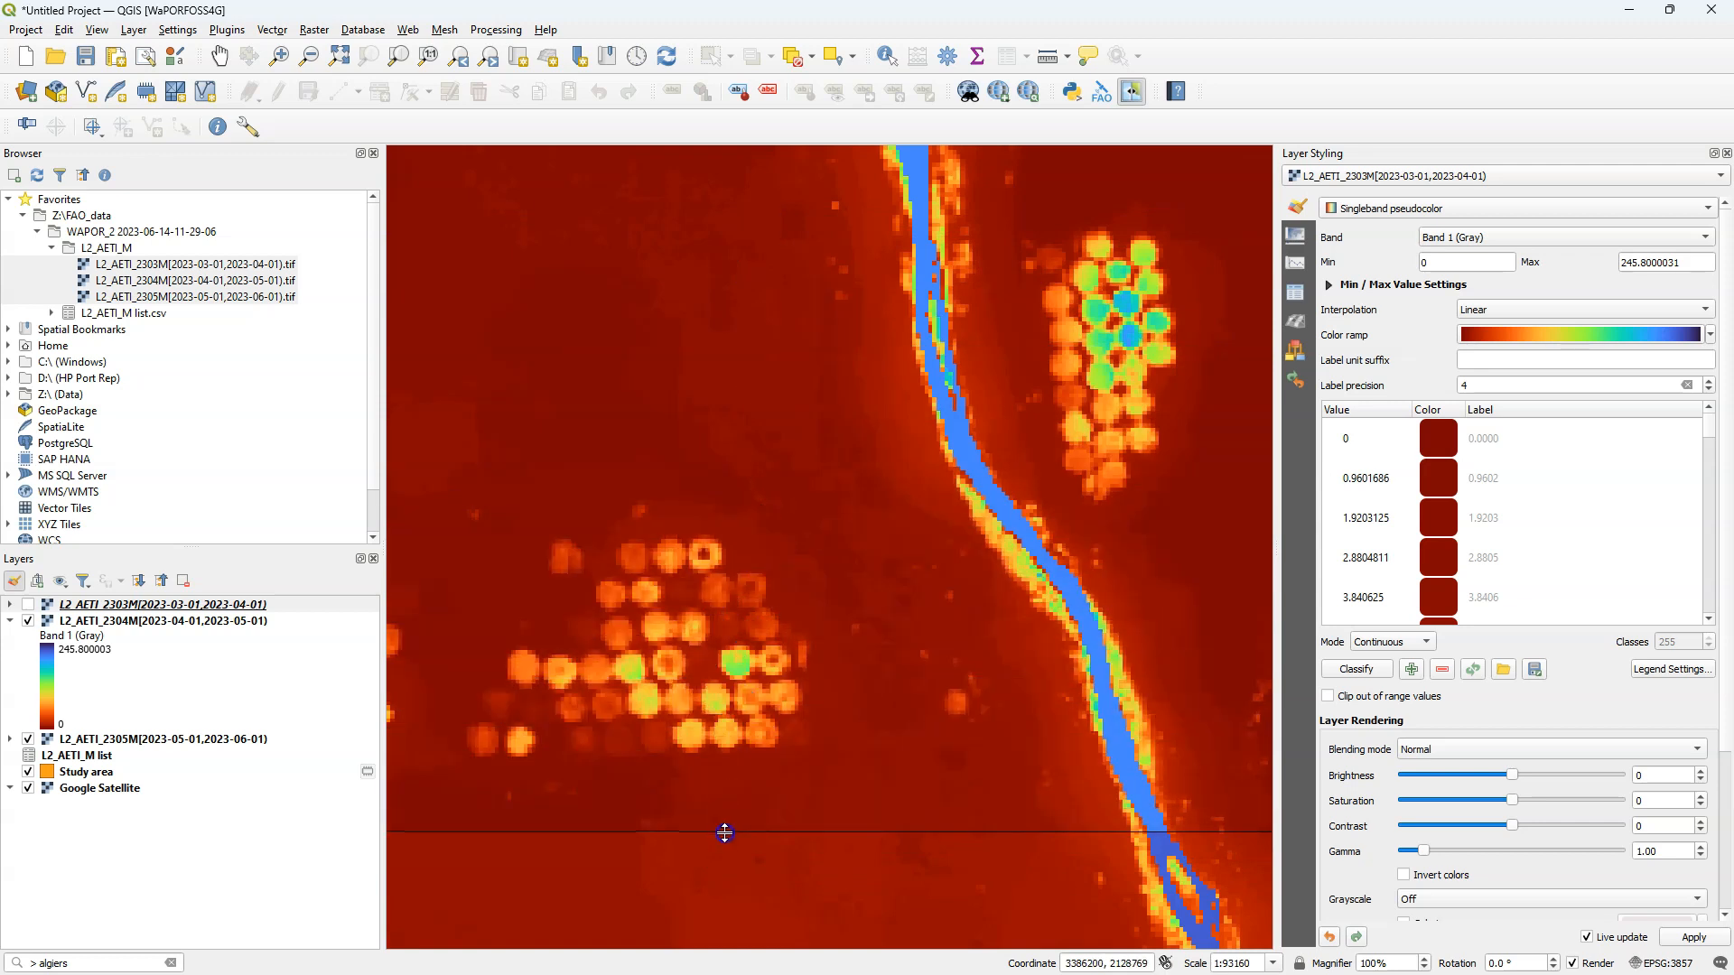